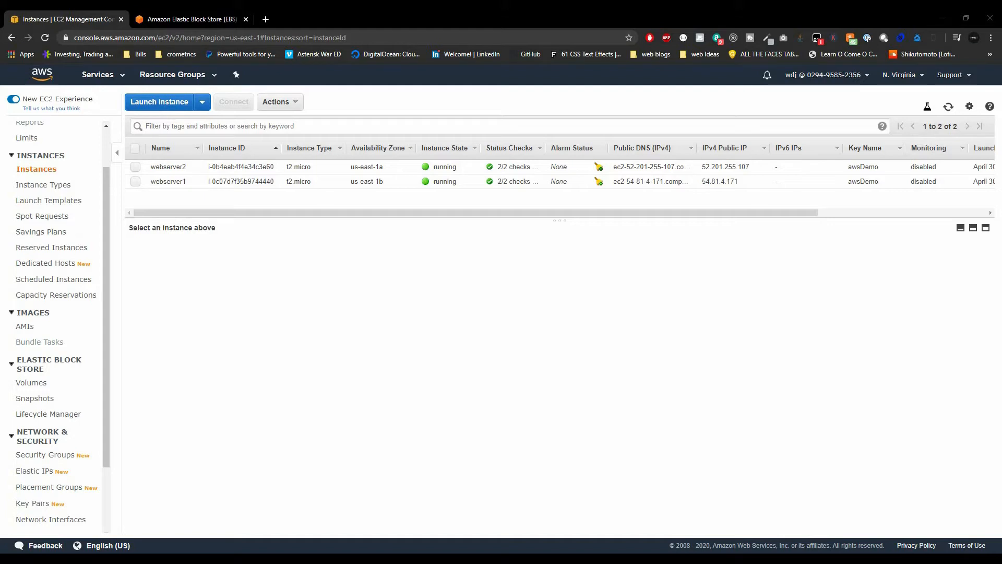
Step: Look over the EC2 instances list, the Elastic Block Store snapshots and the blank snapshot creation form without creating a snapshot
scroll(558, 177, "right", 3)
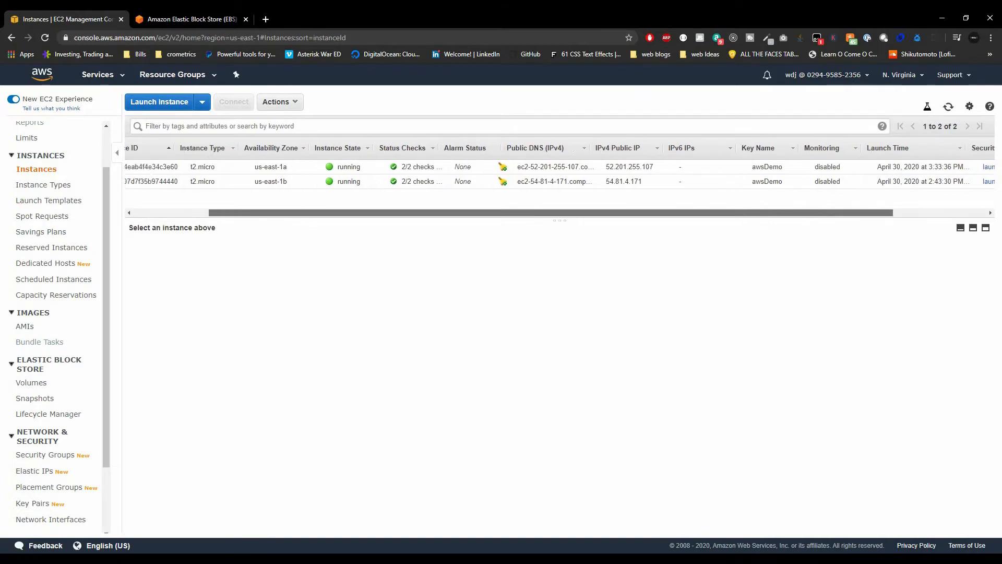
scroll(558, 178, "left", 3)
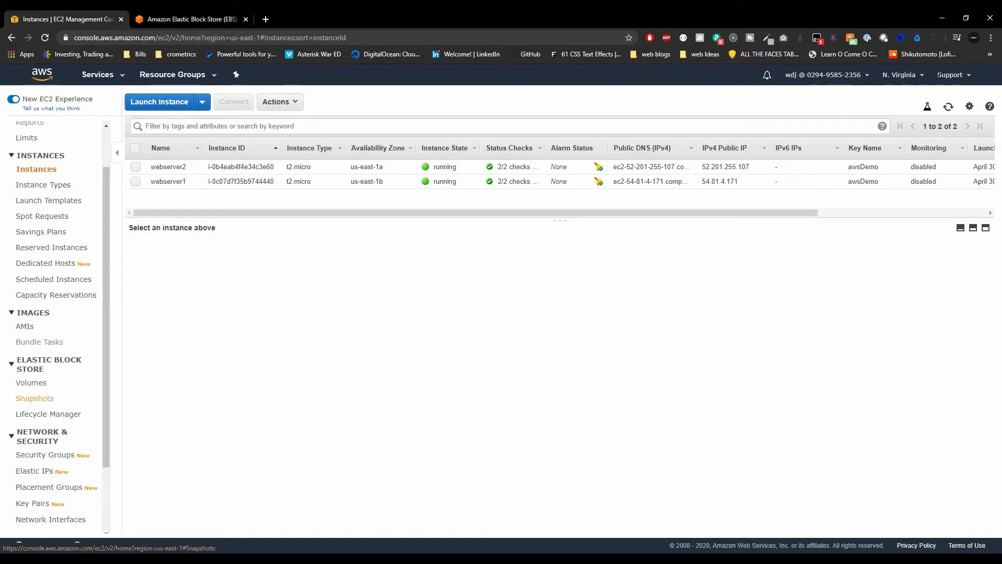
left_click(37, 398)
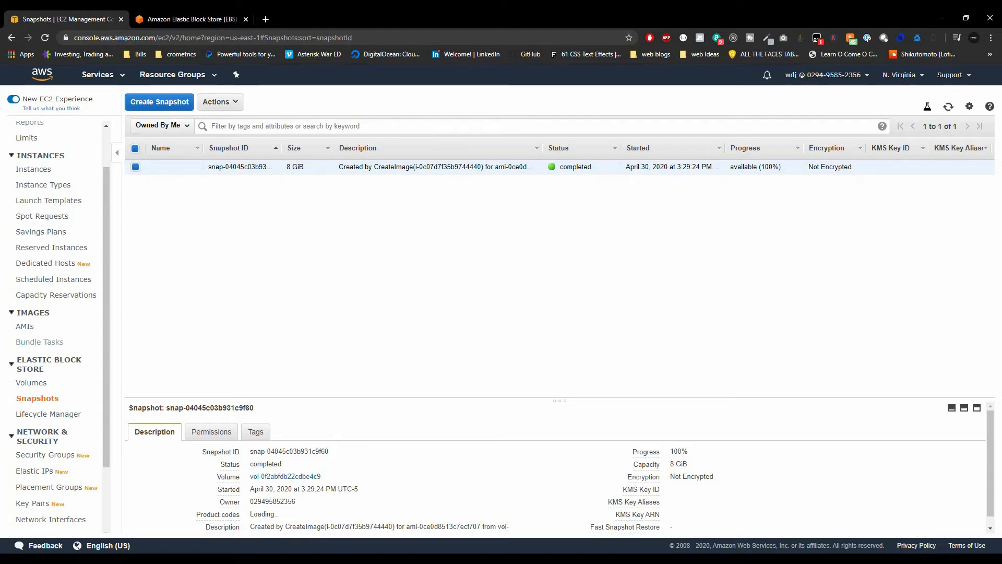
left_click(160, 102)
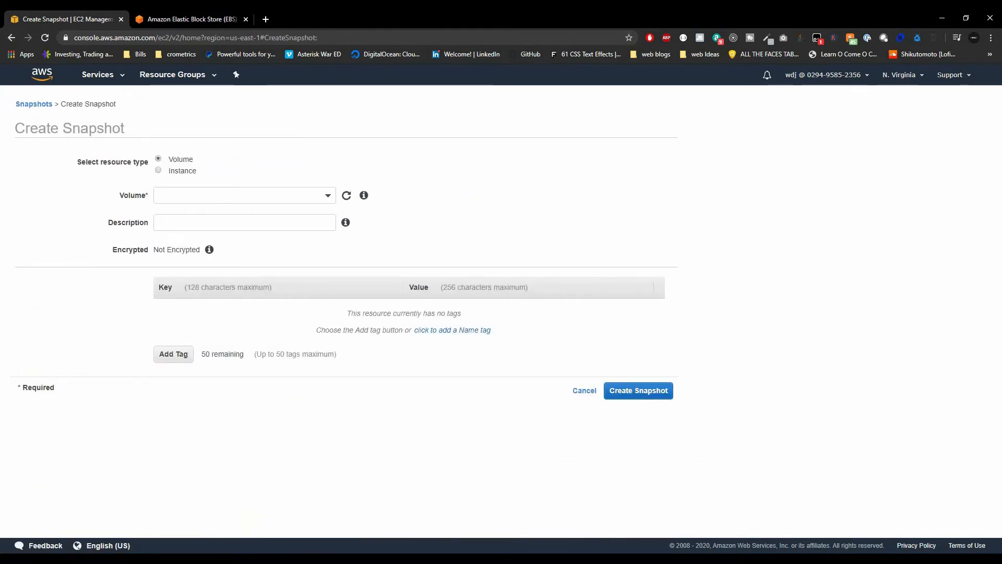
left_click(584, 391)
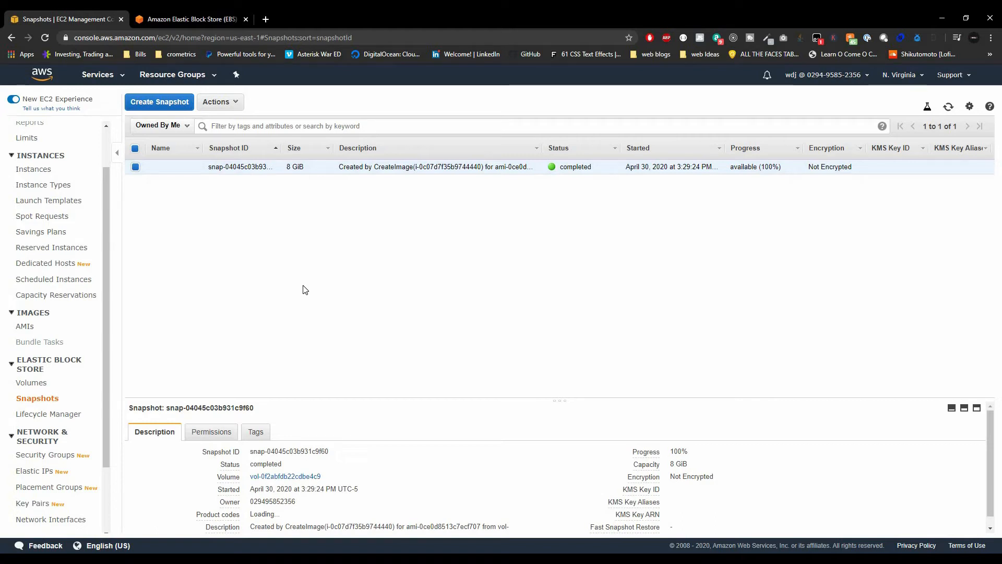
Step: Search the AWS services for efs and open the EFS console
left_click(106, 75)
type("ed")
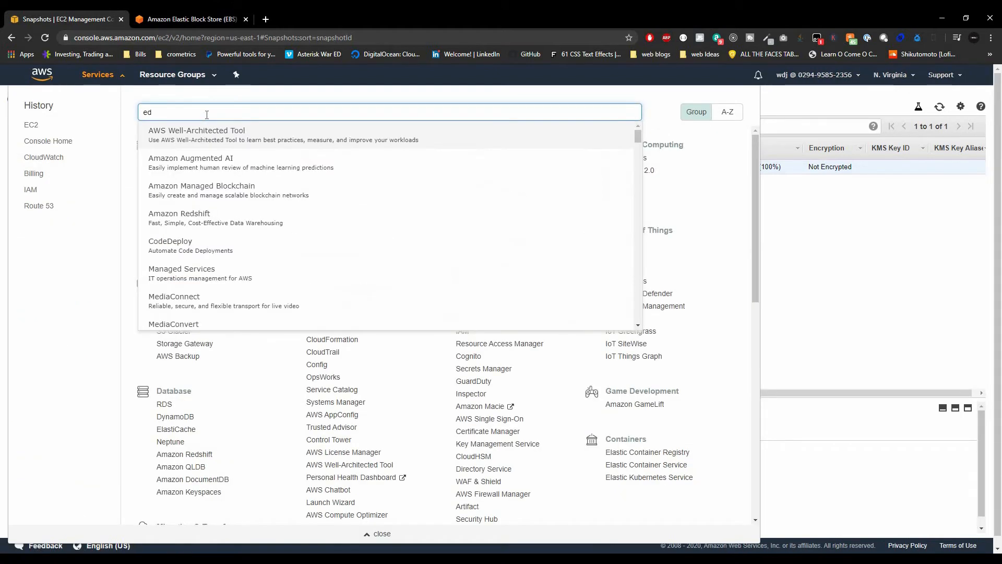
key("BackSpace")
type("fs")
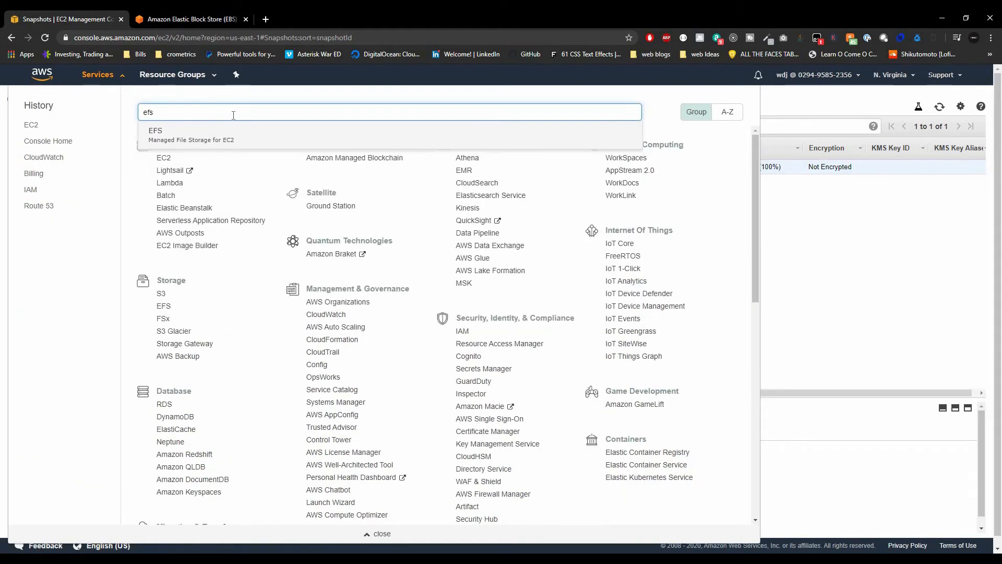
left_click(247, 140)
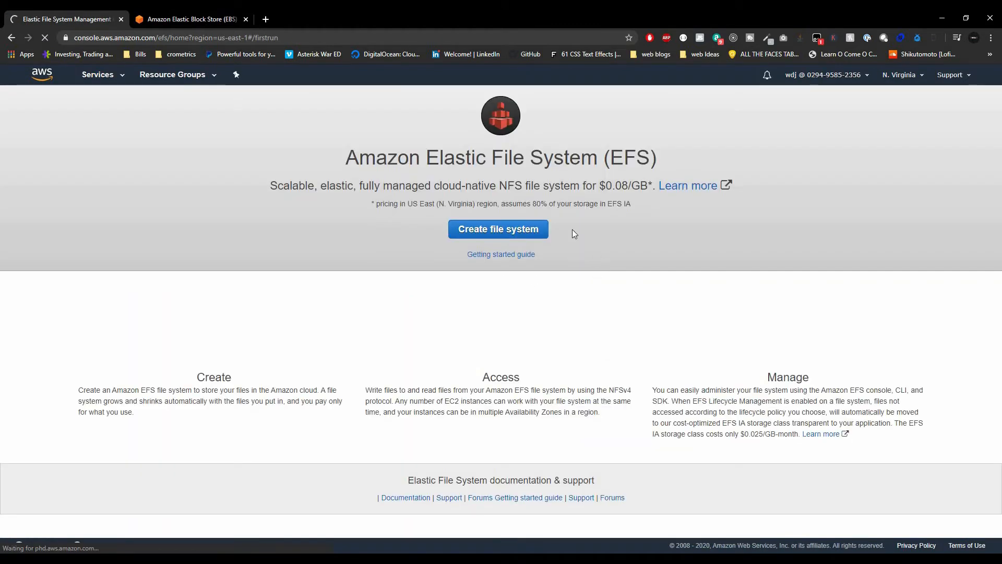
Step: Create an EFS file system in the default VPC, keeping the default mount targets, Bursting throughput, General Purpose performance and client access settings
left_click(503, 229)
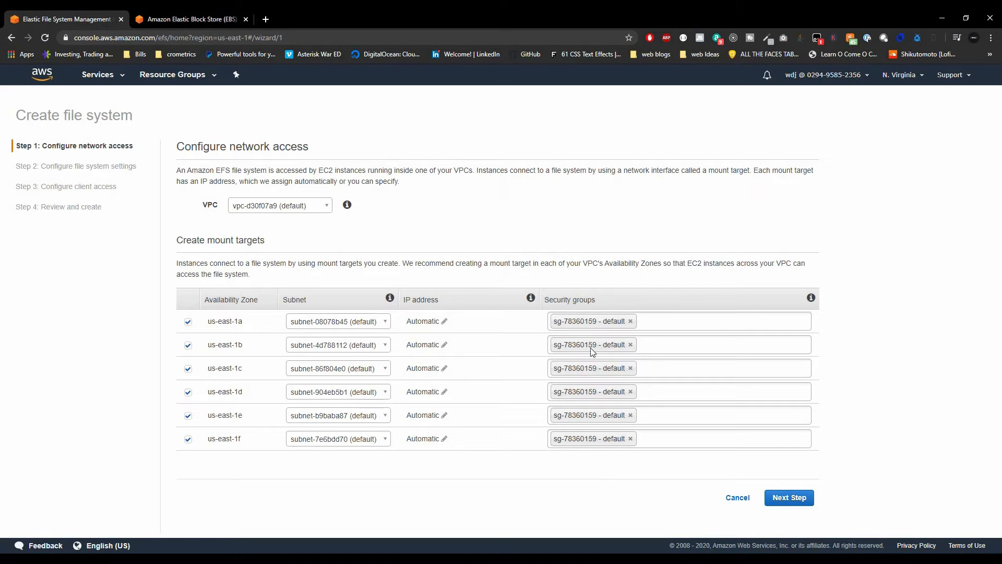
left_click(789, 497)
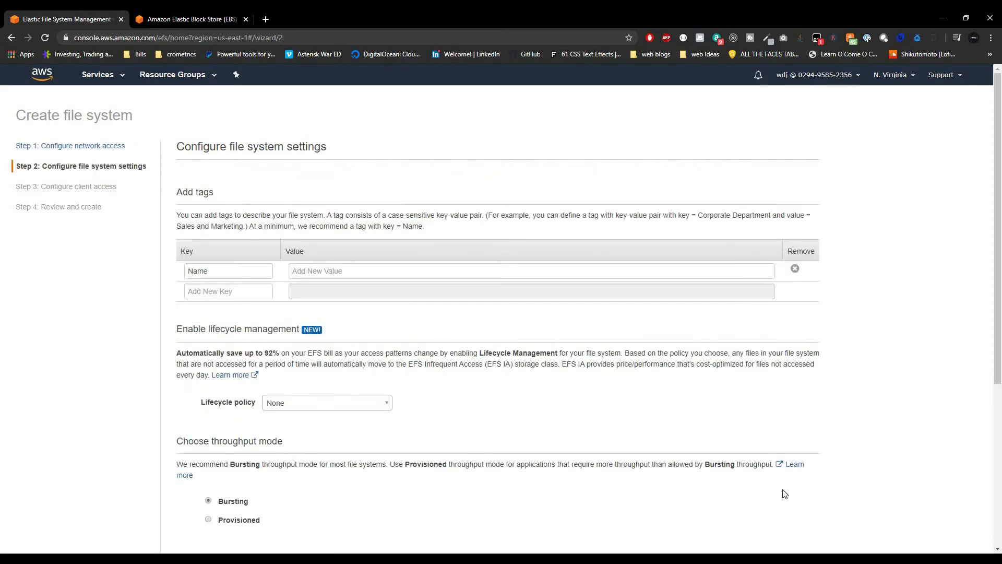
scroll(786, 485, "down", 5)
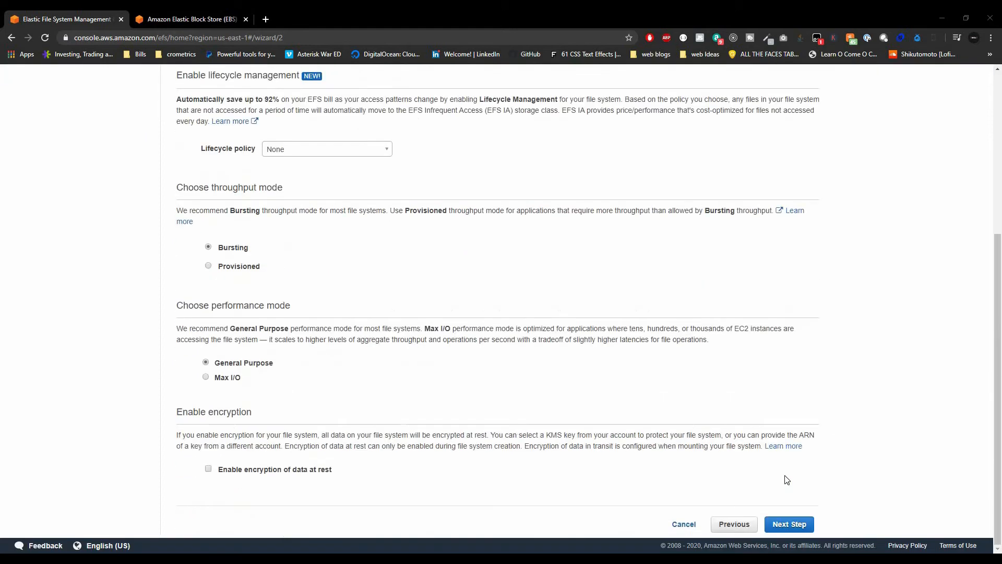
left_click(790, 524)
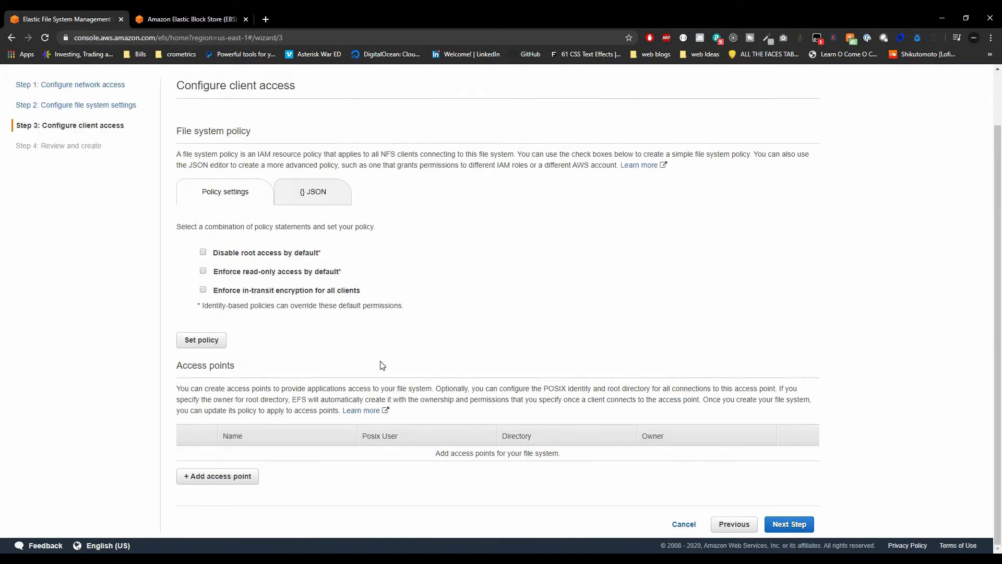
scroll(589, 405, "up", 1)
scroll(679, 465, "down", 1)
left_click(788, 524)
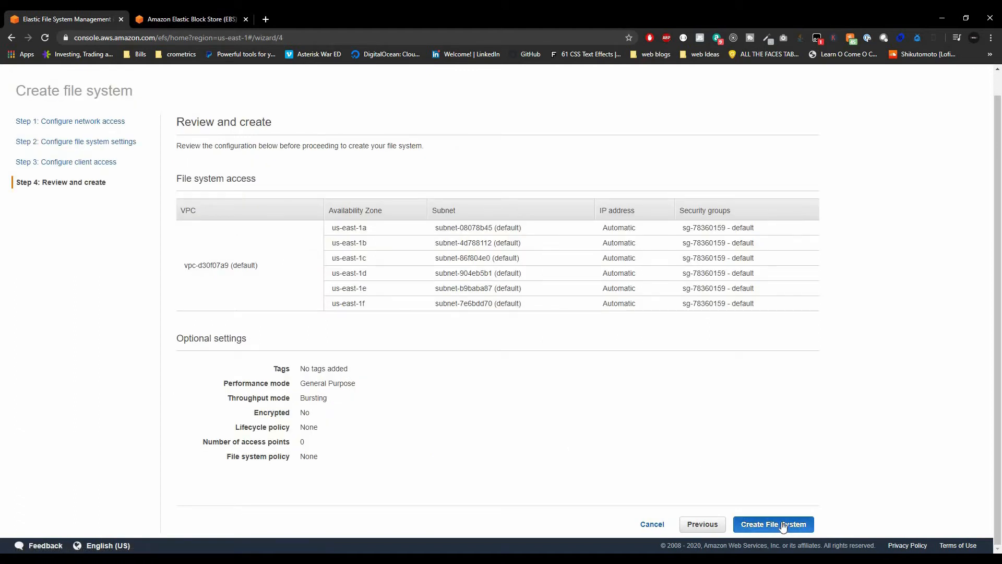
left_click(783, 524)
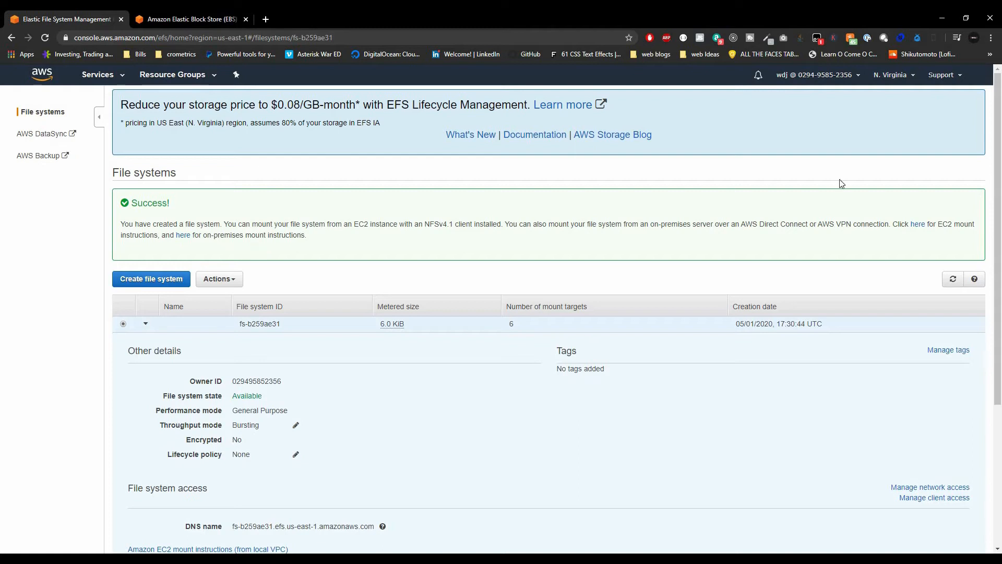
Step: Open the EC2 mount instructions for the new file system and read through the setup and mounting commands
left_click(917, 225)
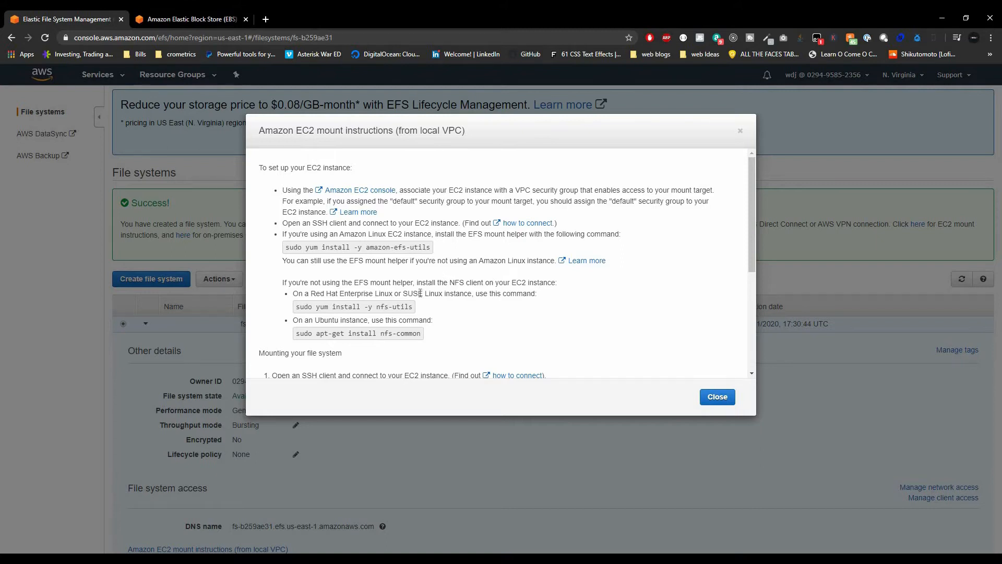
scroll(417, 293, "down", 4)
scroll(397, 282, "up", 4)
Step: Open the AWS Management Console in the Elastic Block Store tab and connect to webserver1 as ubuntu over SSH from Git Bash with awsDemo.pem
left_click(201, 17)
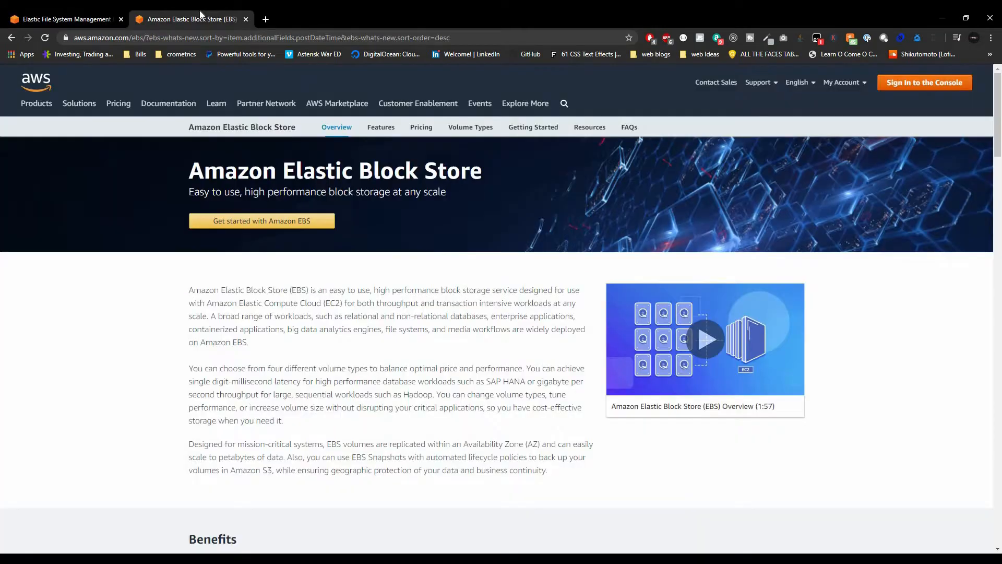
left_click(935, 84)
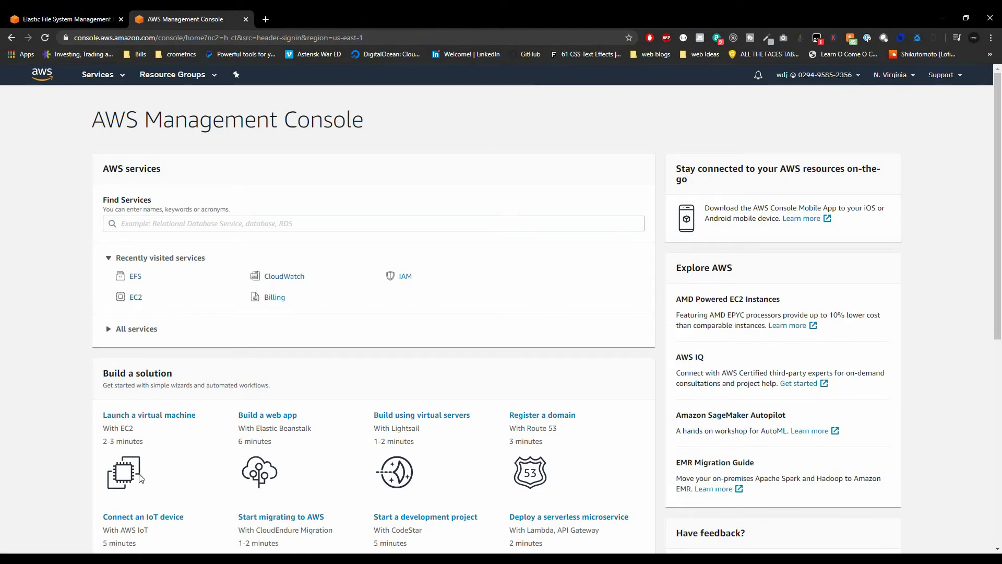
key("super+e")
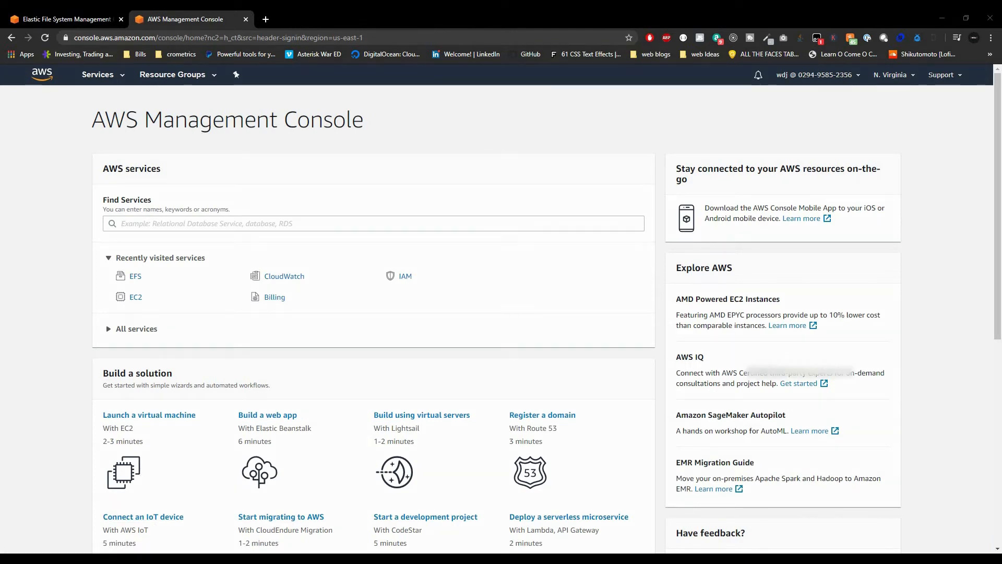
left_click_drag(618, 80, 0, 80)
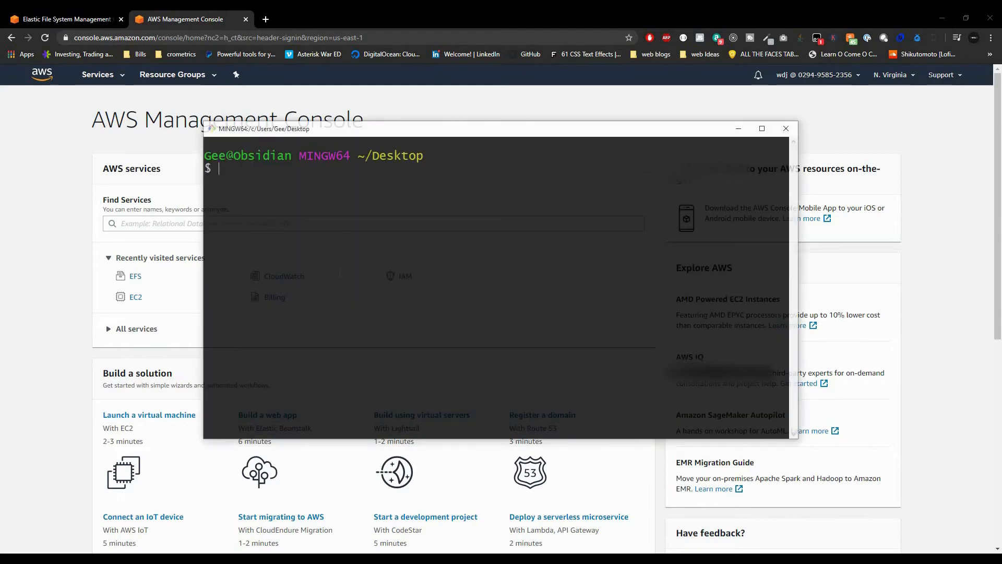
key("shift+Insert")
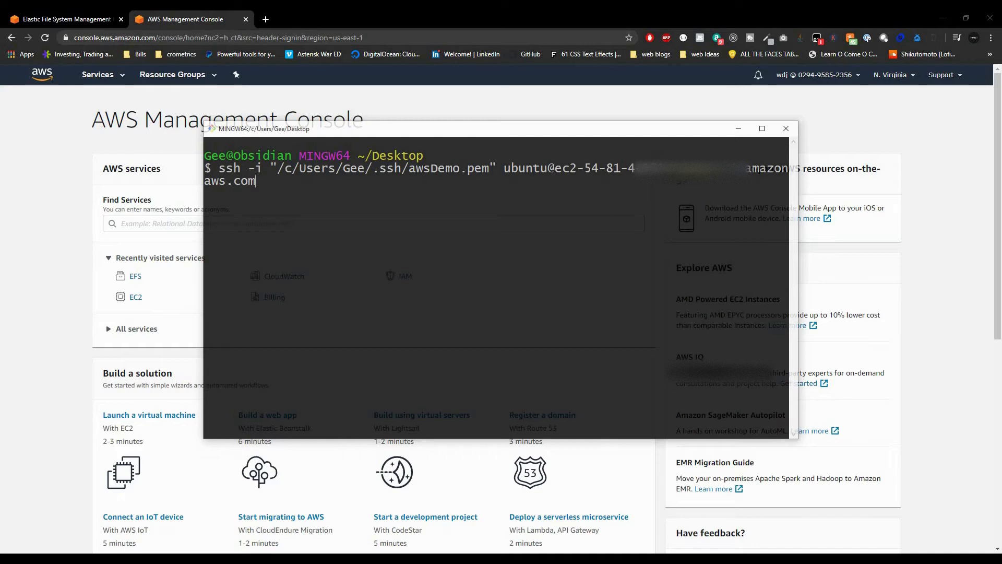
left_click_drag(393, 124, 395, 172)
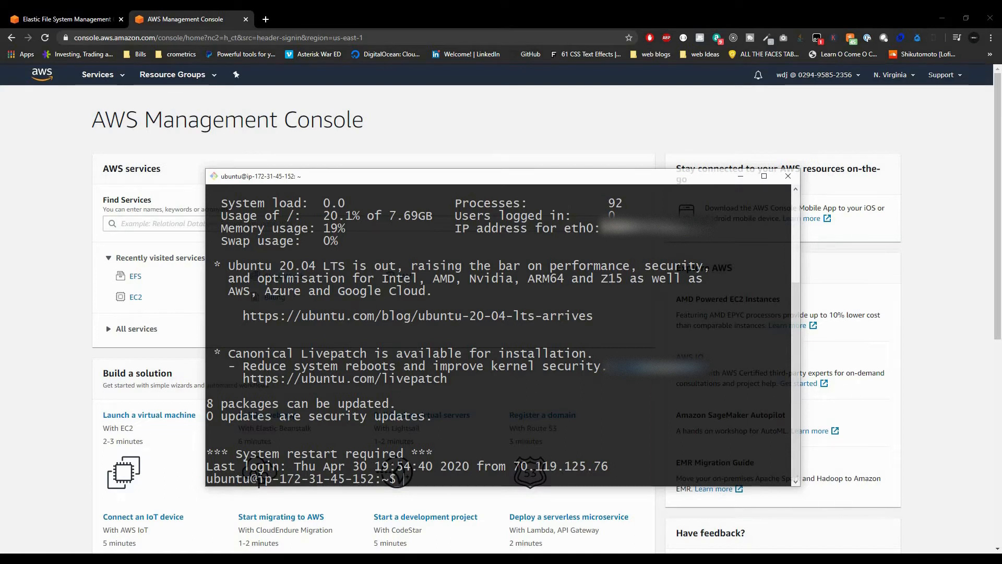
Step: Compare the host address in the SSH command with the public IP of webserver1 in the EC2 instances list
scroll(498, 334, "up", 4)
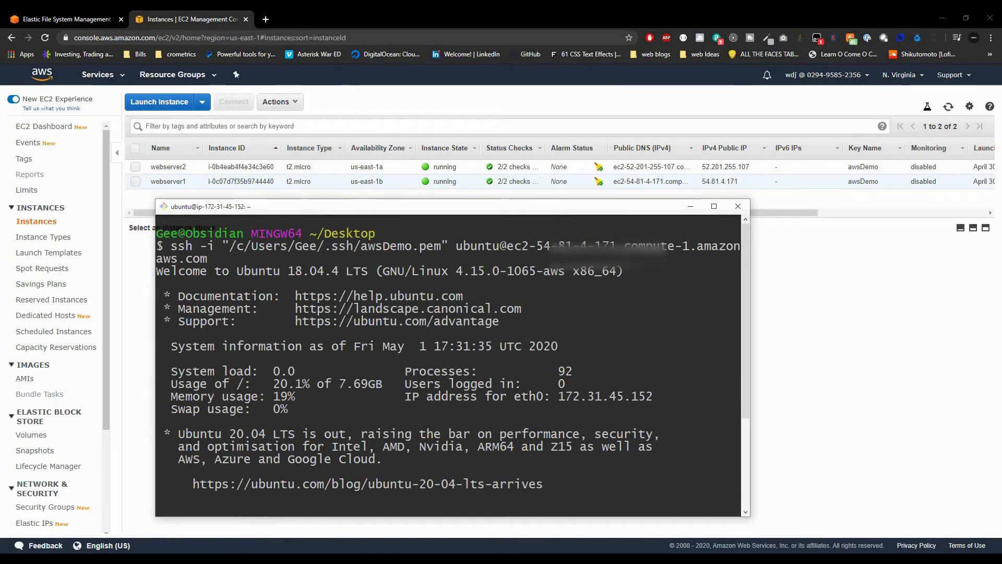
left_click_drag(543, 245, 573, 245)
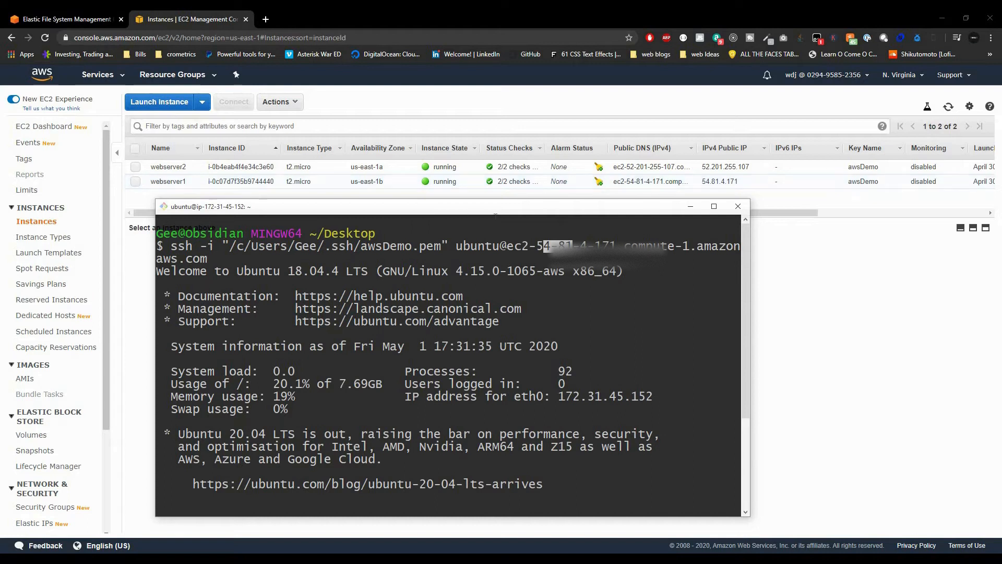
left_click_drag(496, 210, 570, 201)
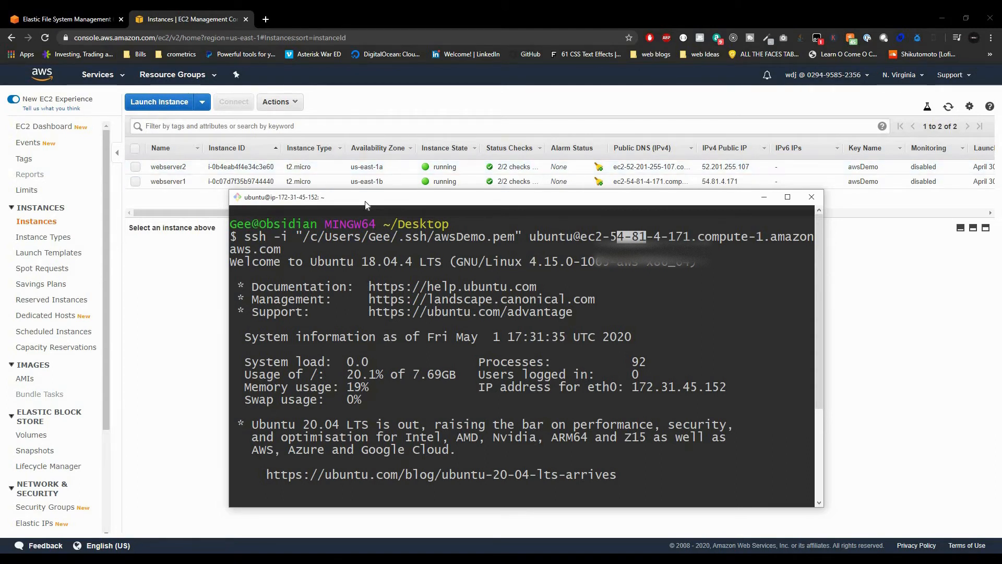
Step: Copy the Ubuntu NFS client installation command from the EFS mount instructions
left_click(67, 19)
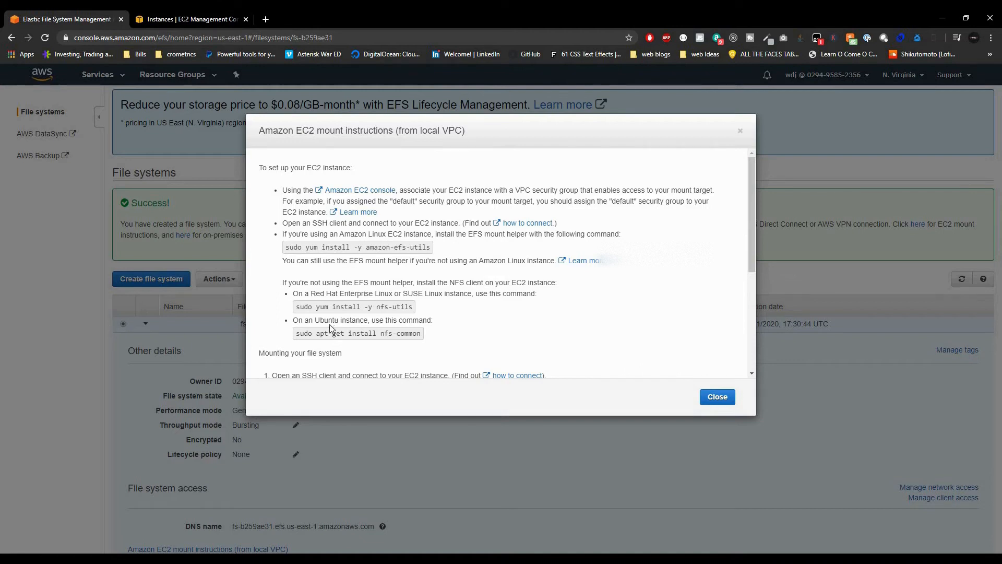
left_click_drag(344, 293, 316, 293)
left_click_drag(361, 320, 314, 320)
mouse_move(296, 335)
left_mouse_down()
mouse_move(405, 334)
mouse_move(296, 335)
mouse_move(295, 321)
mouse_move(297, 336)
left_mouse_up()
left_click(421, 334)
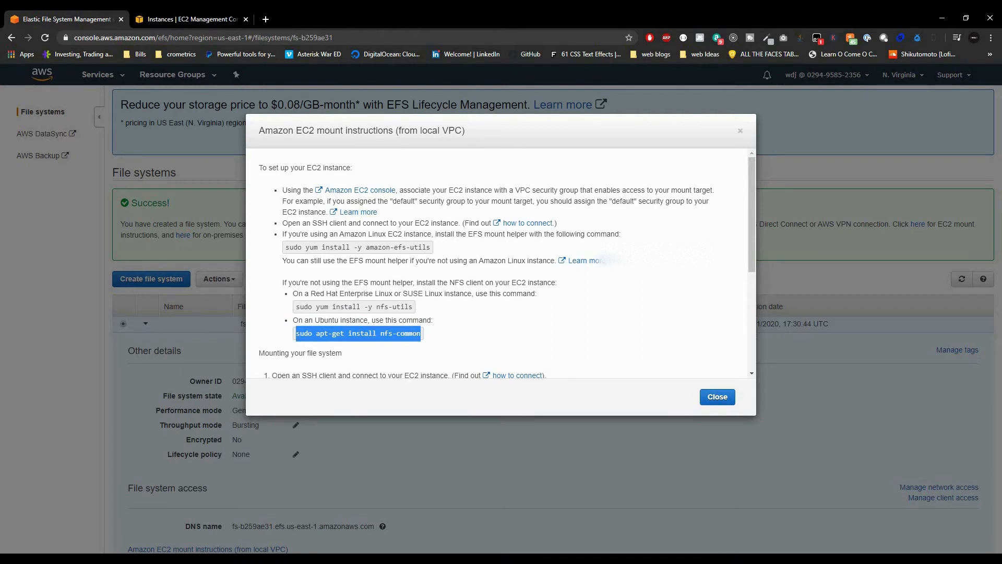
Step: Switch to the SSH terminal, run sudo apt-get install nfs-common on webserver1 and accept the installation with y
key("alt+Tab")
right_click(455, 473)
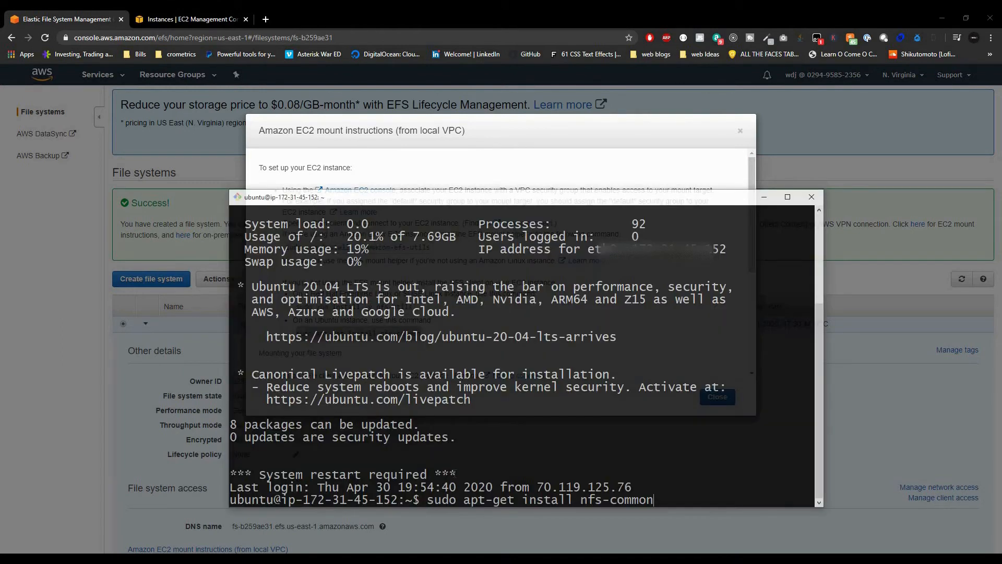
key("Return")
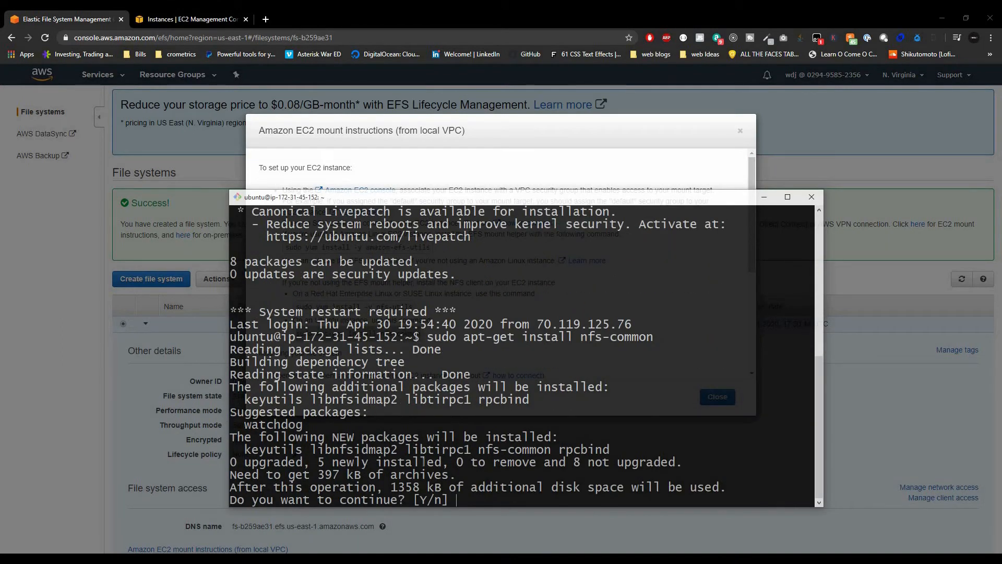
type("y")
key("Return")
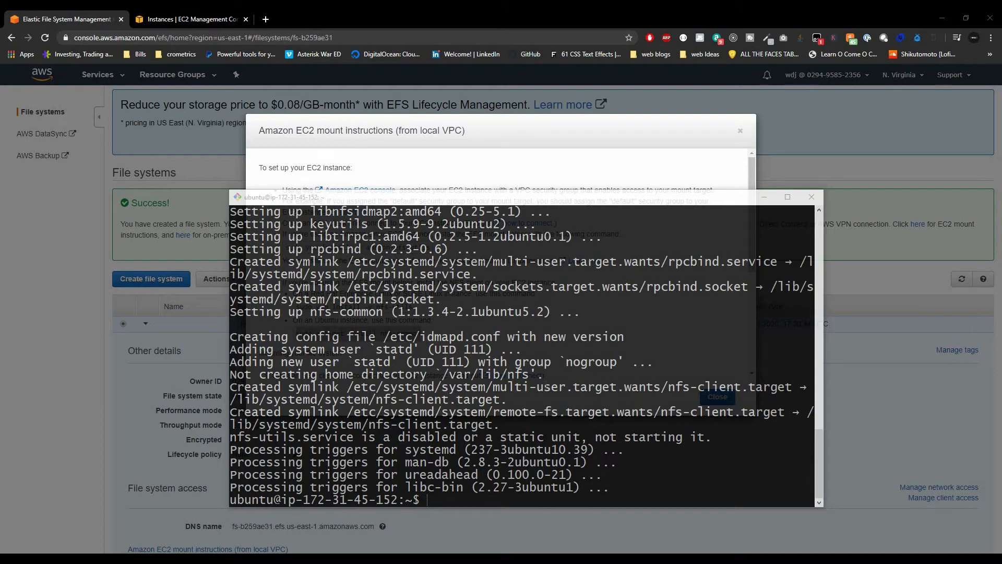
Step: Go to the root directory of webserver1 and create a directory named efs there with sudo mkdir
type("cd")
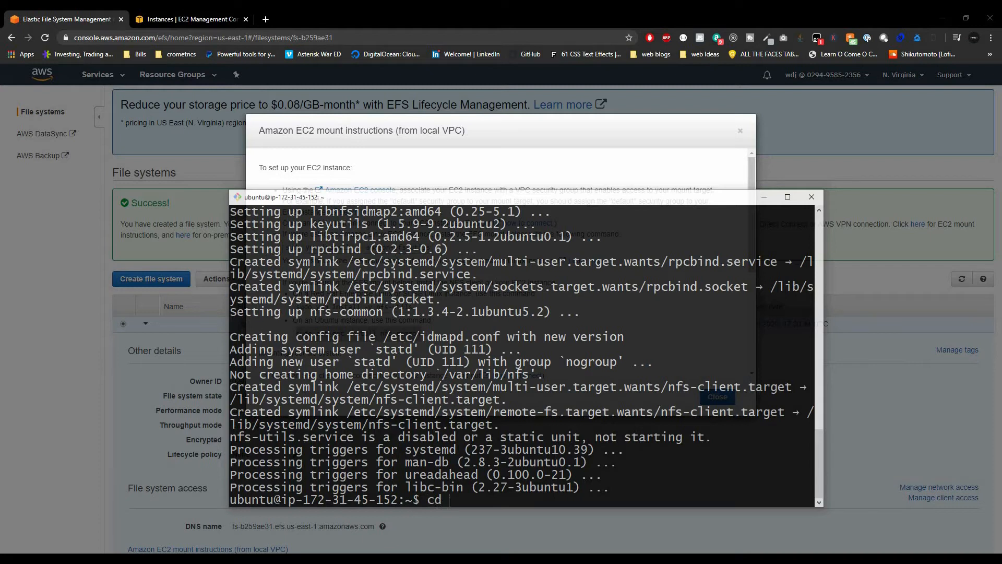
type(" /")
key("Return")
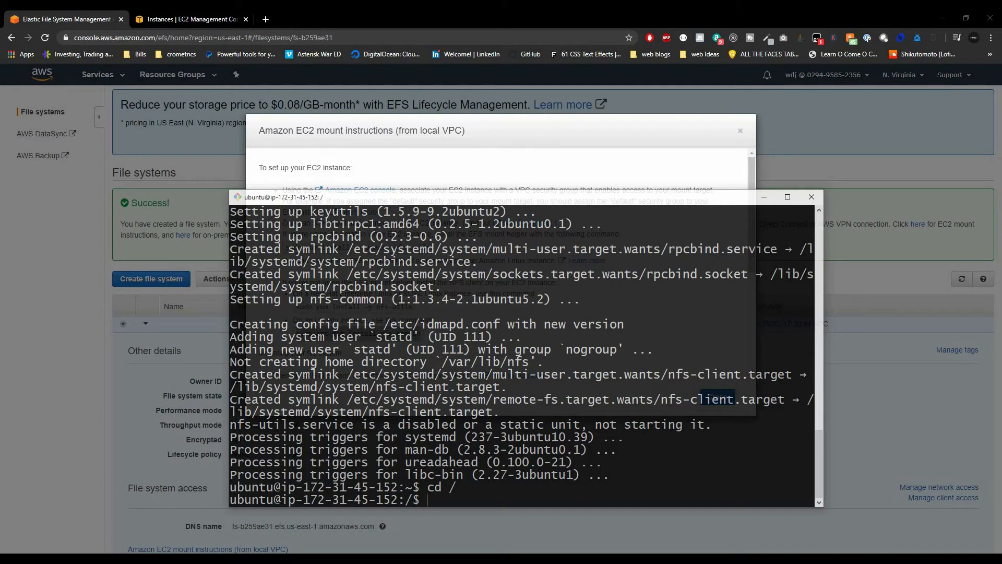
type("mkdir")
key("Home")
type("sudo efs")
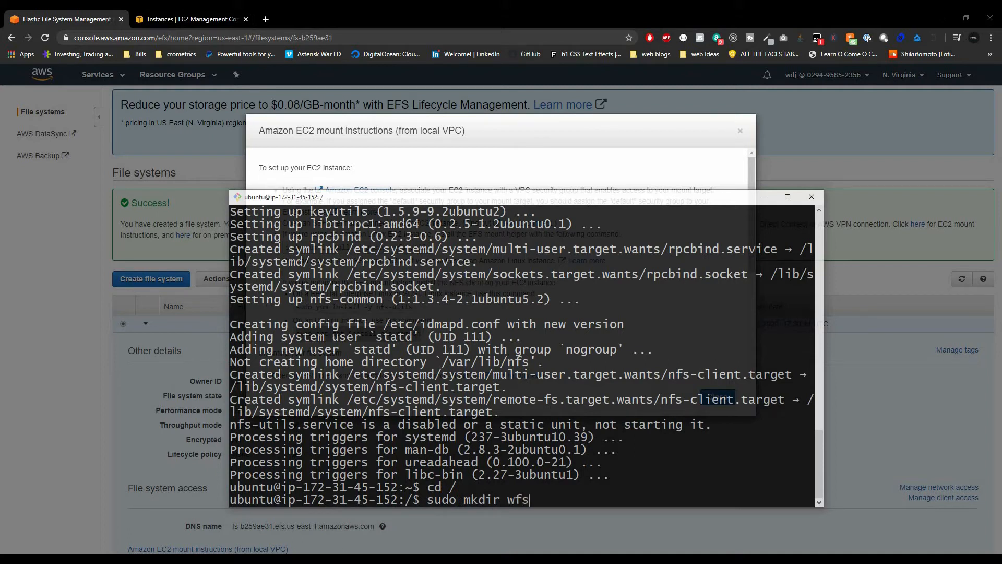
key("BackSpace")
key("BackSpace")
key("BackSpace")
type("efs")
key("Return")
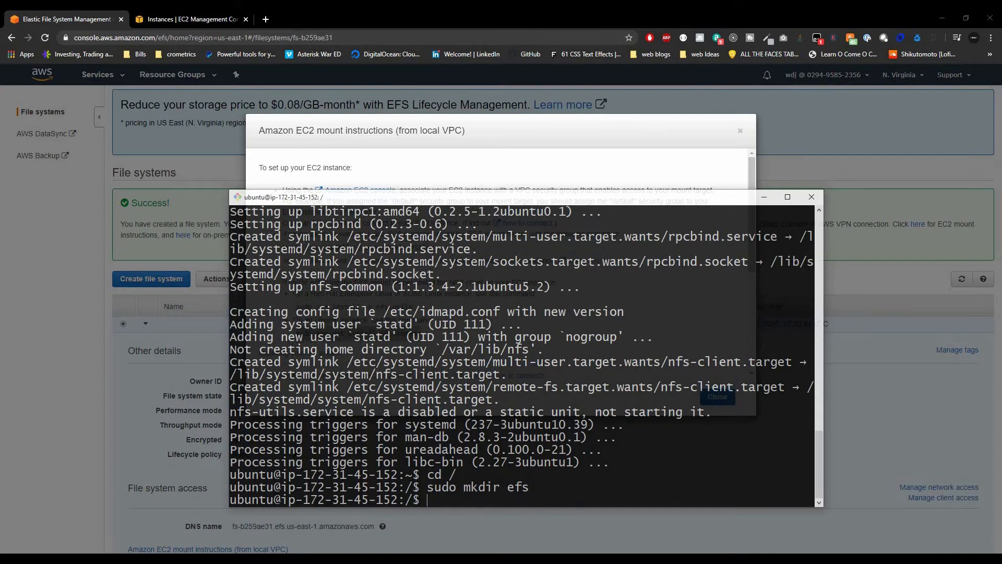
Step: Copy the NFS client mount command for the file system from the EFS mount instructions in the browser
key("alt+Tab")
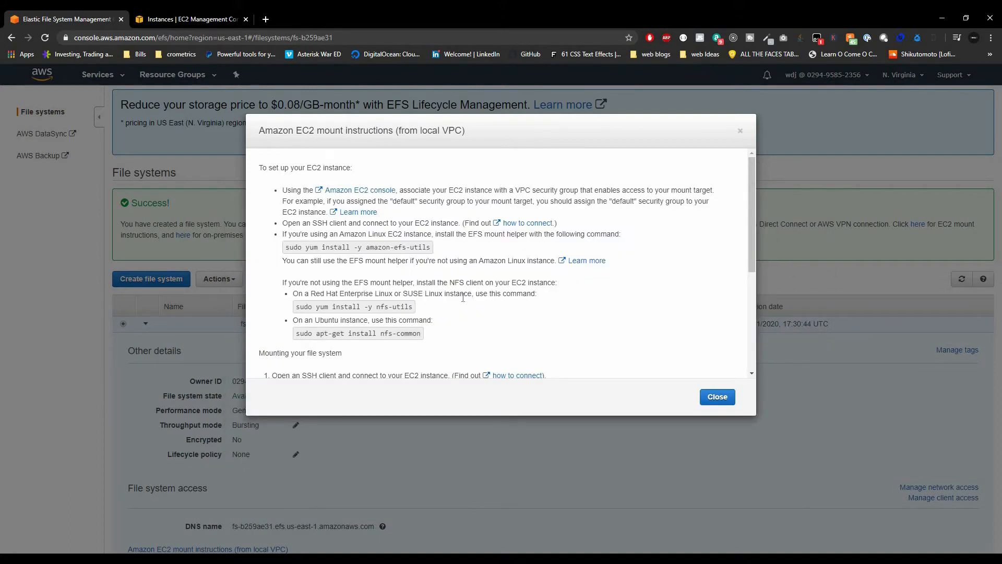
scroll(486, 283, "down", 4)
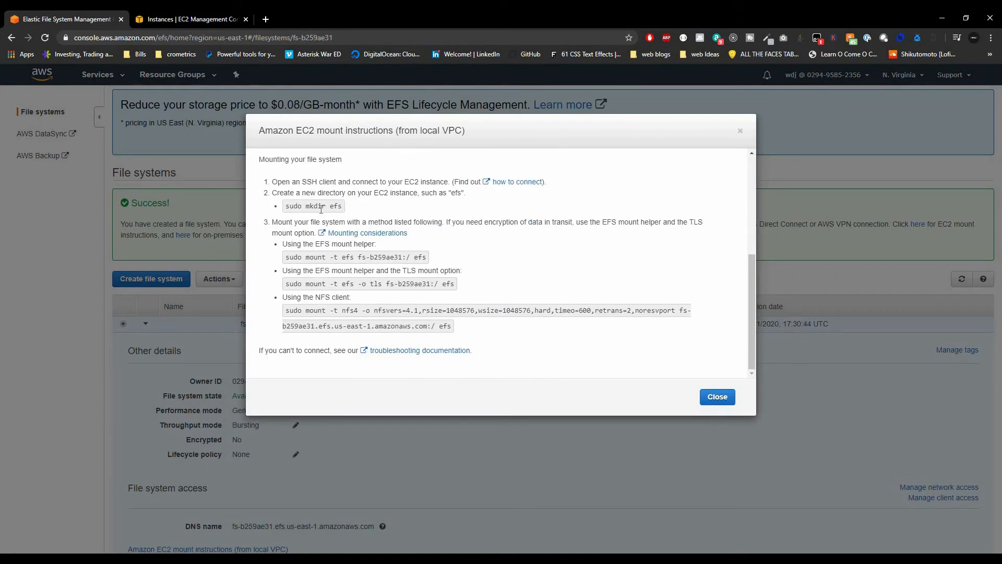
left_click_drag(286, 207, 333, 206)
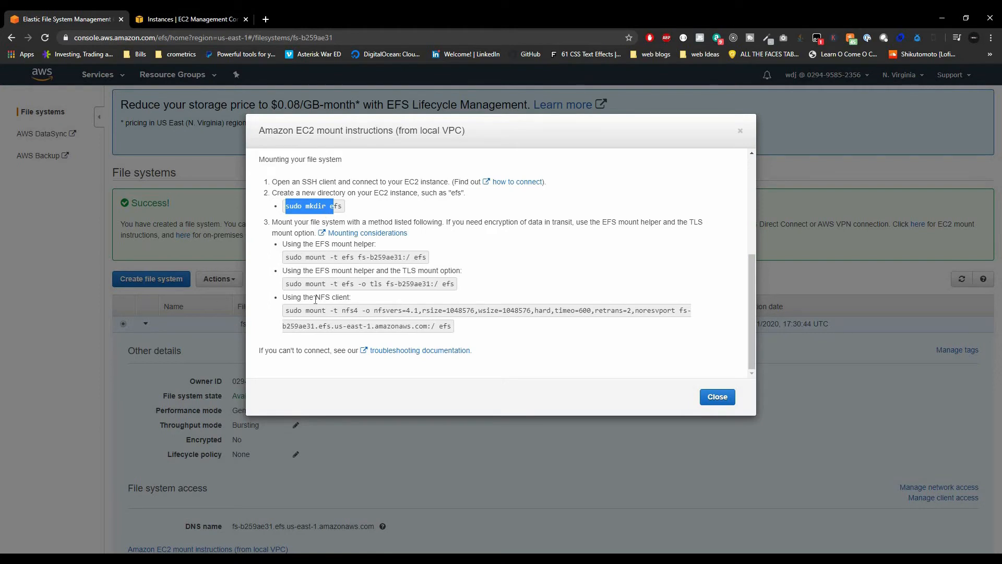
left_click_drag(315, 299, 347, 298)
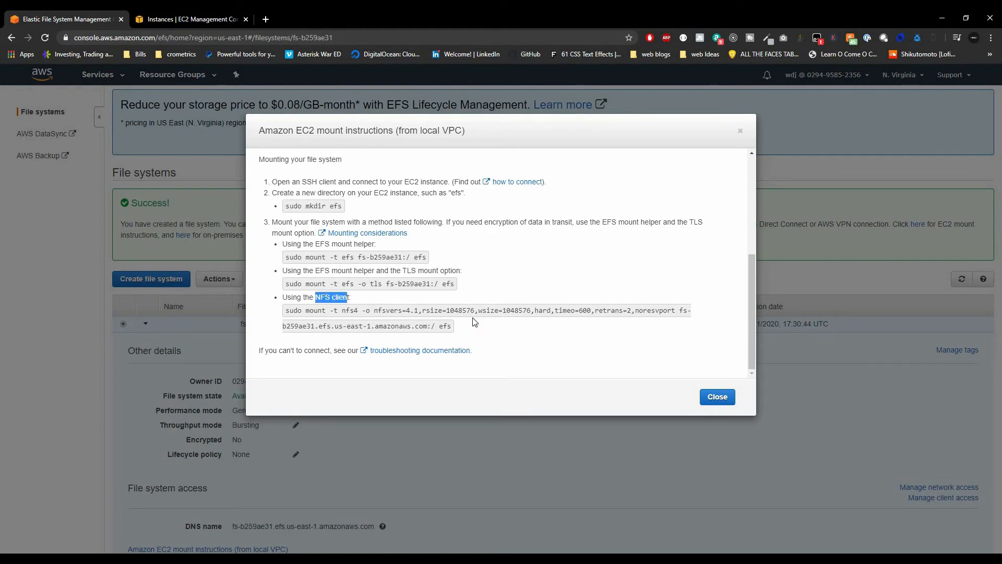
triple_click(447, 328)
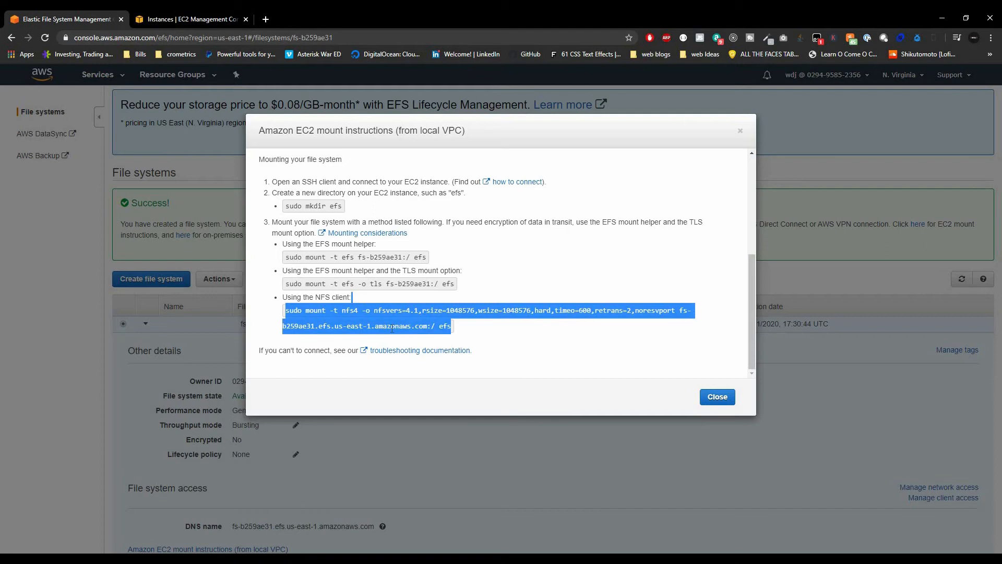
left_click(451, 329)
left_click_drag(438, 328, 280, 318)
key("ctrl+c")
Step: Switch to the SSH terminal and try to mount the EFS file system on efs with the copied NFS client command
key("alt+Tab")
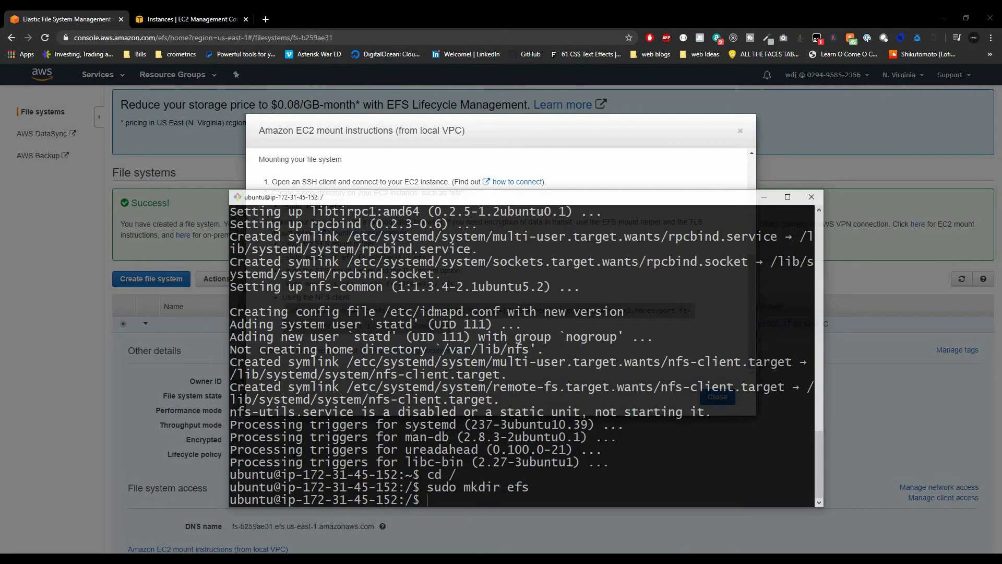
key("shift+Insert")
key("Return")
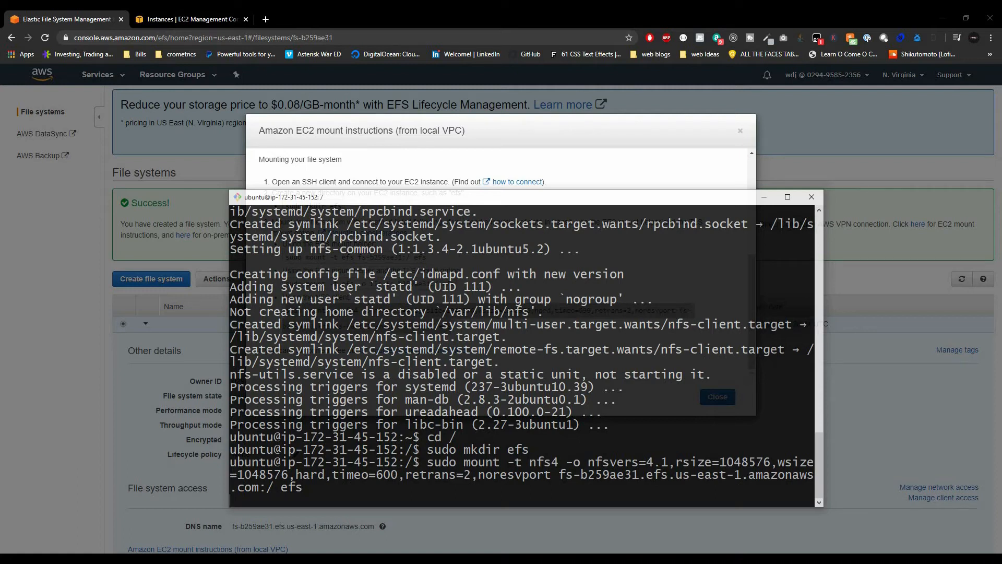
Step: Return to the EC2 instances list in the browser, select webserver1 and check its security group's inbound rules
key("alt+Tab")
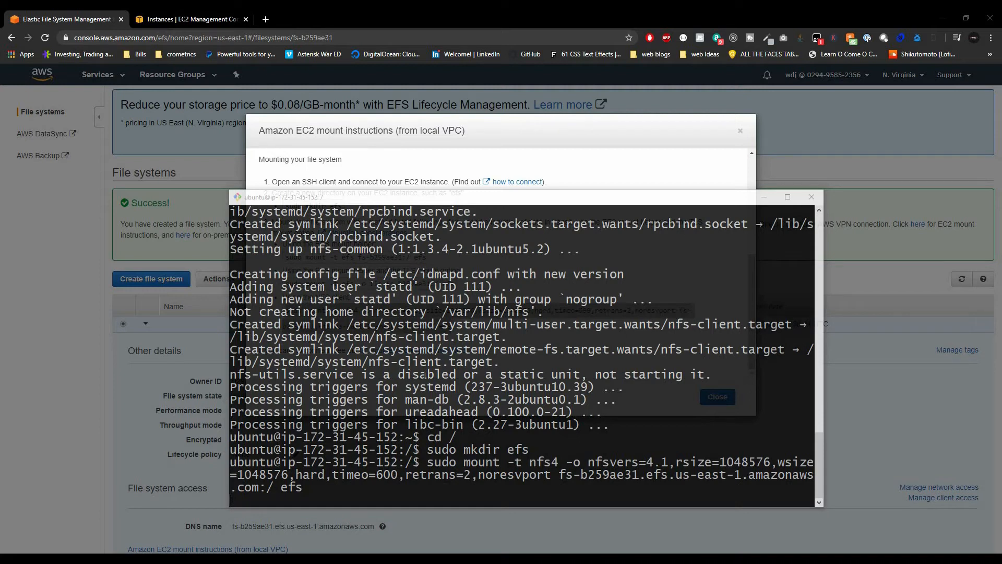
left_click(180, 18)
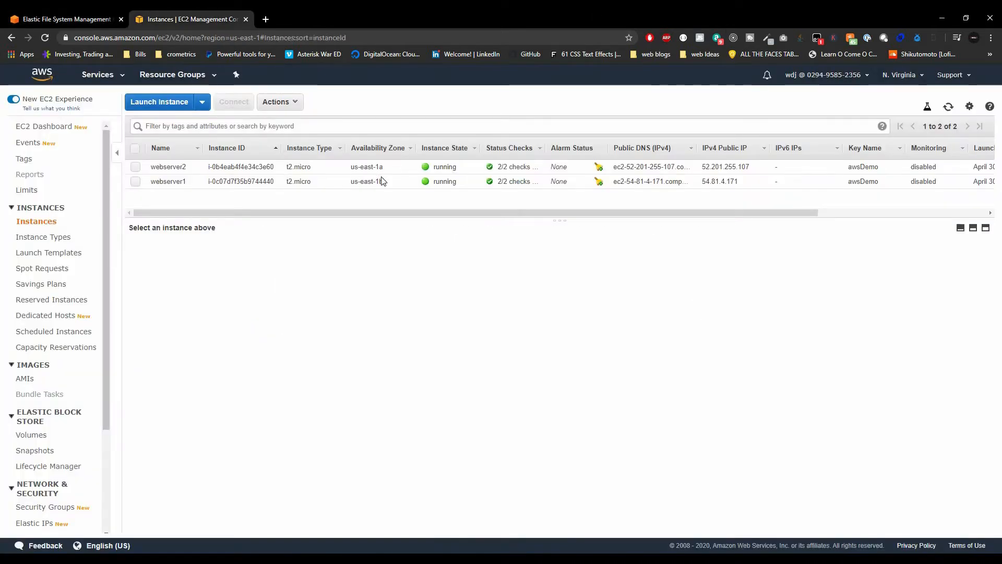
left_click(467, 186)
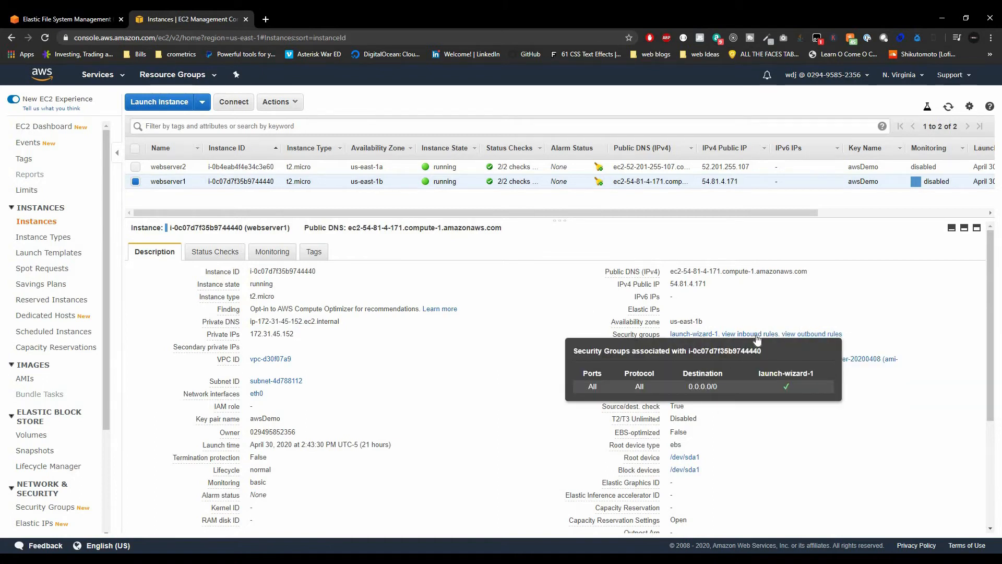
mouse_move(757, 339)
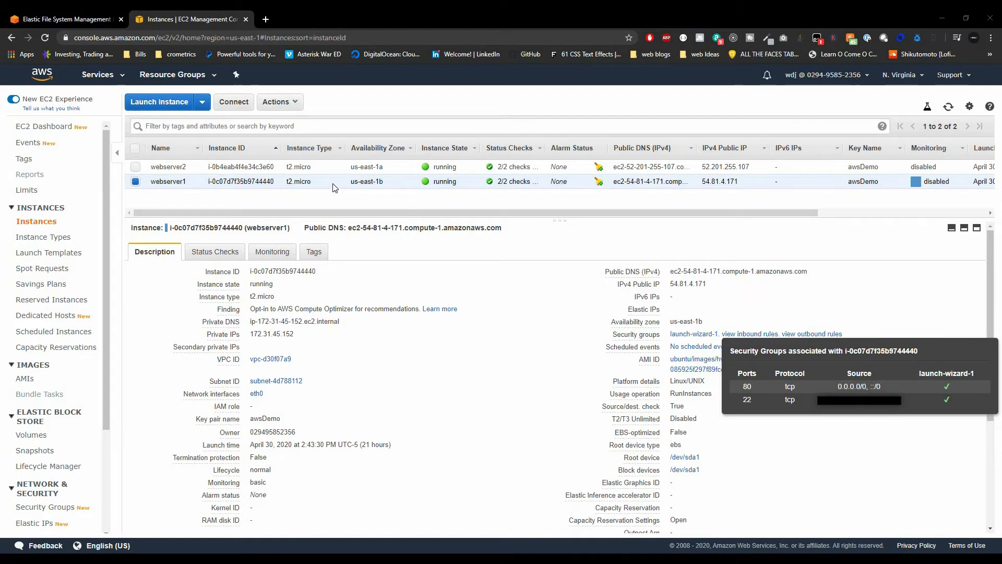
Step: Assign the default security group to webserver1 in addition to launch-wizard-1 and view the instance's inbound rules
left_click(281, 102)
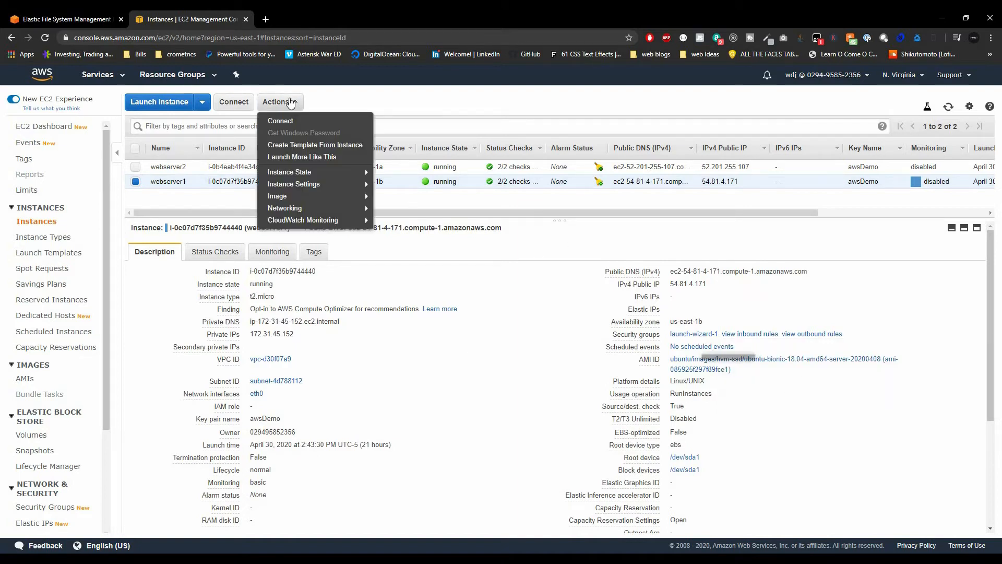
mouse_move(338, 208)
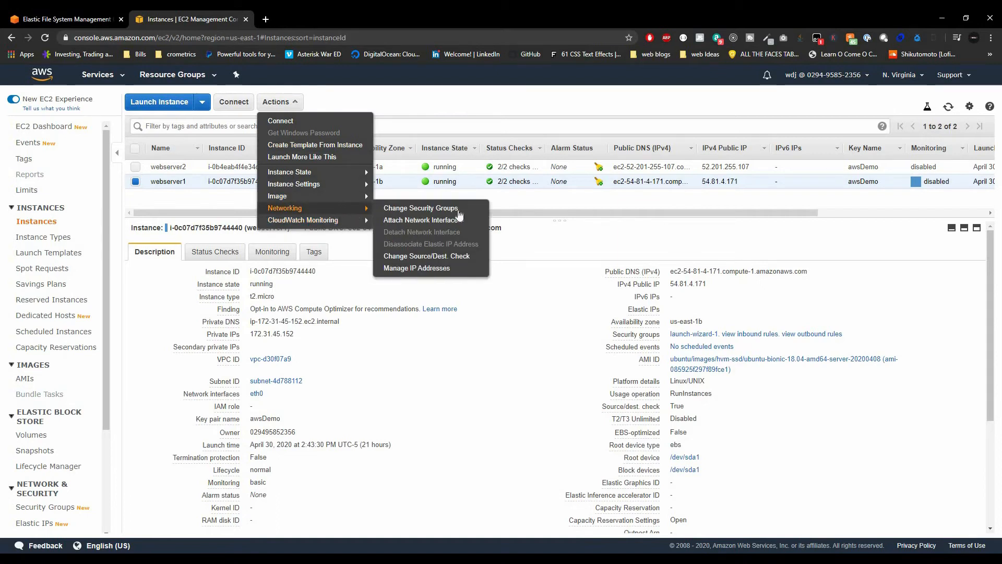
left_click(458, 210)
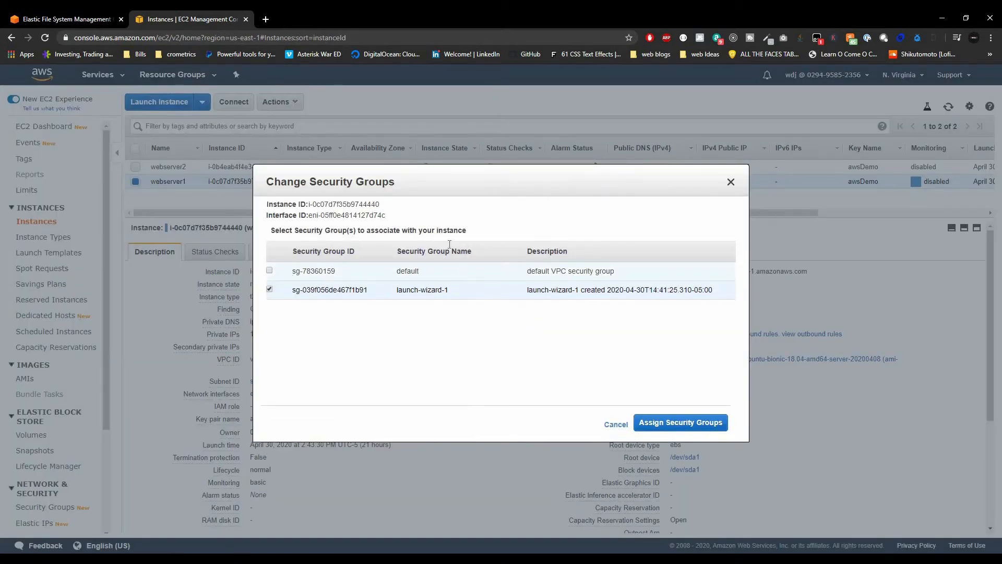
left_click(270, 271)
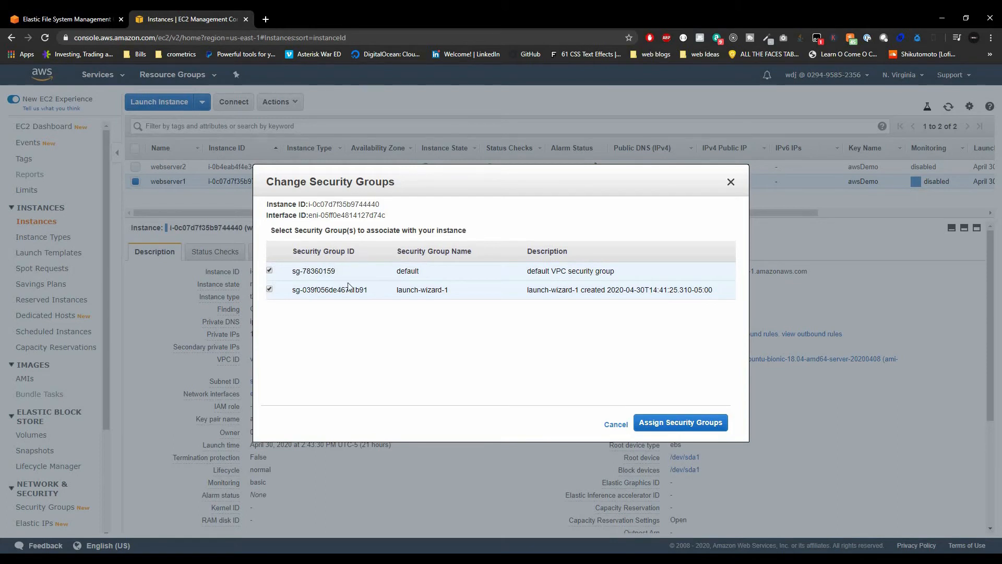
left_click(680, 424)
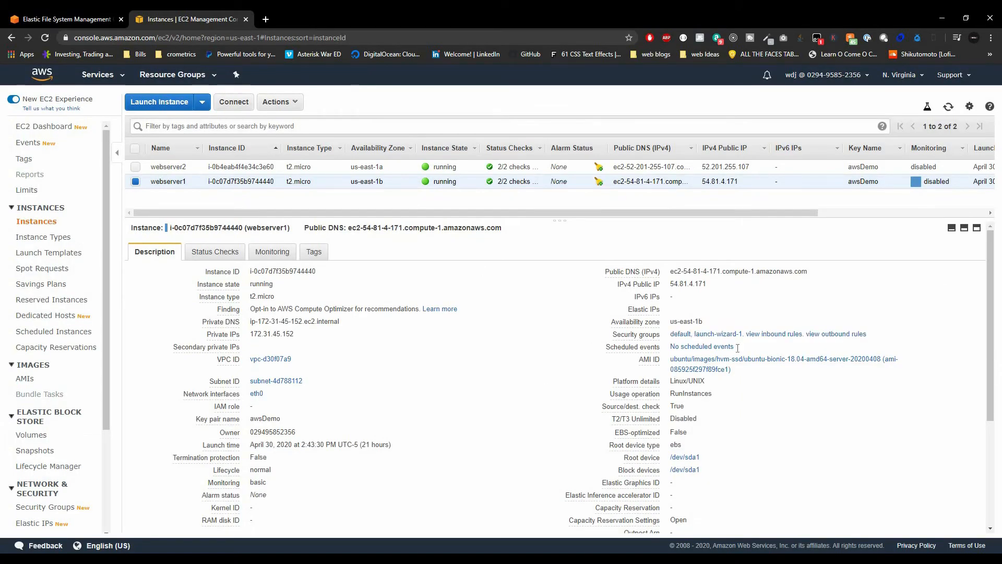
left_click(776, 335)
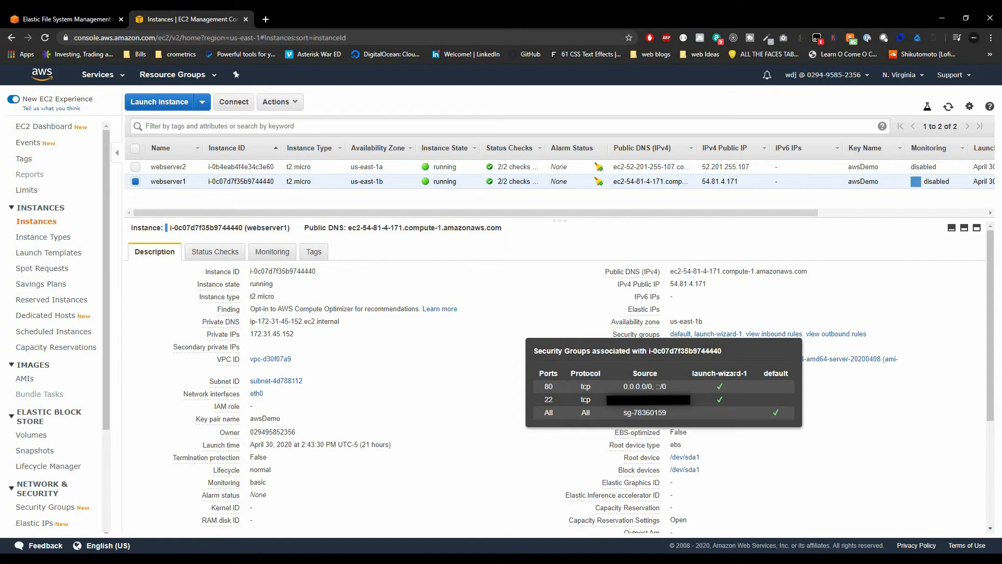
Step: Switch to the SSH terminal and rerun the NFS4 mount command for the efs directory on webserver1
key("alt+Tab")
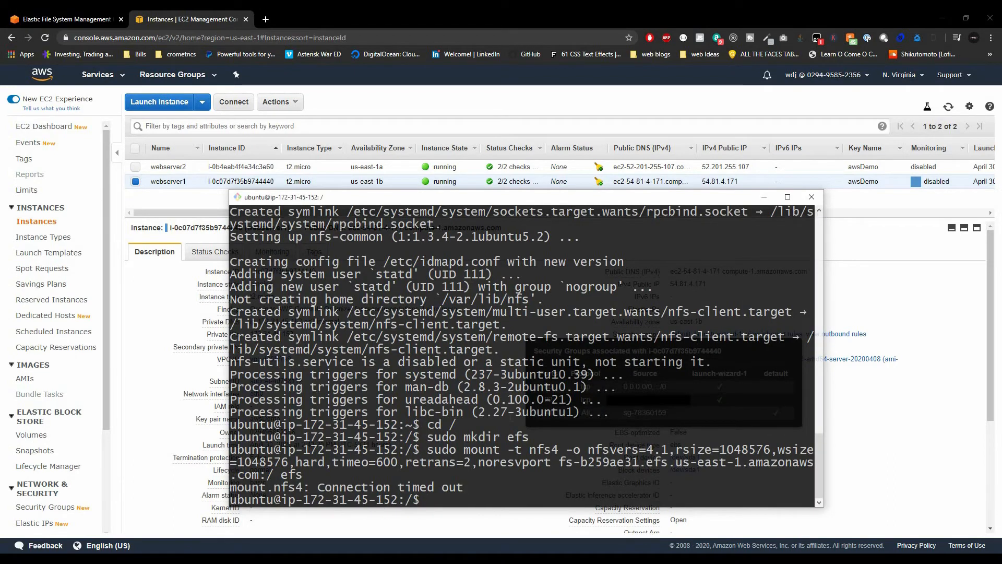
key("Up")
key("Return")
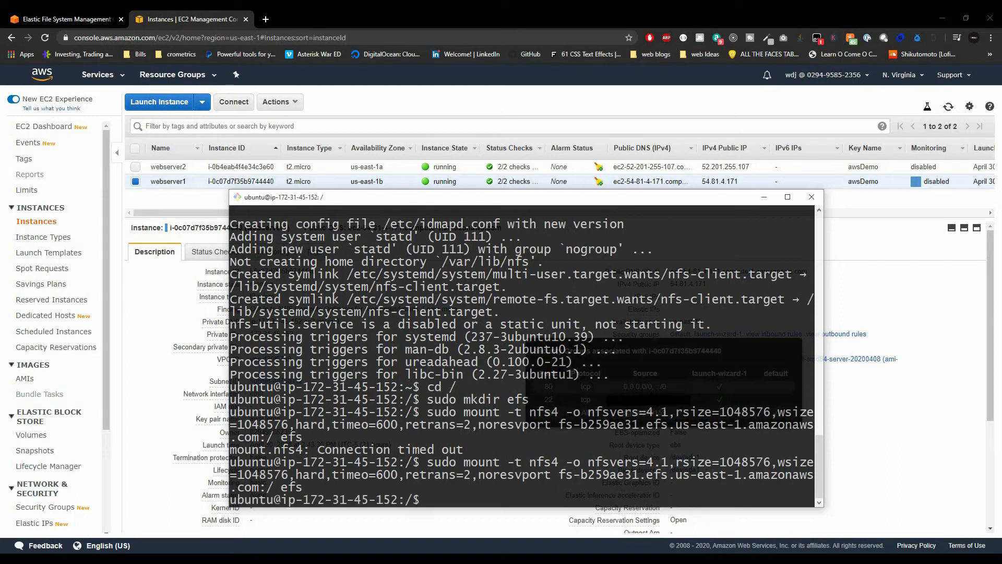
left_click_drag(308, 500, 427, 463)
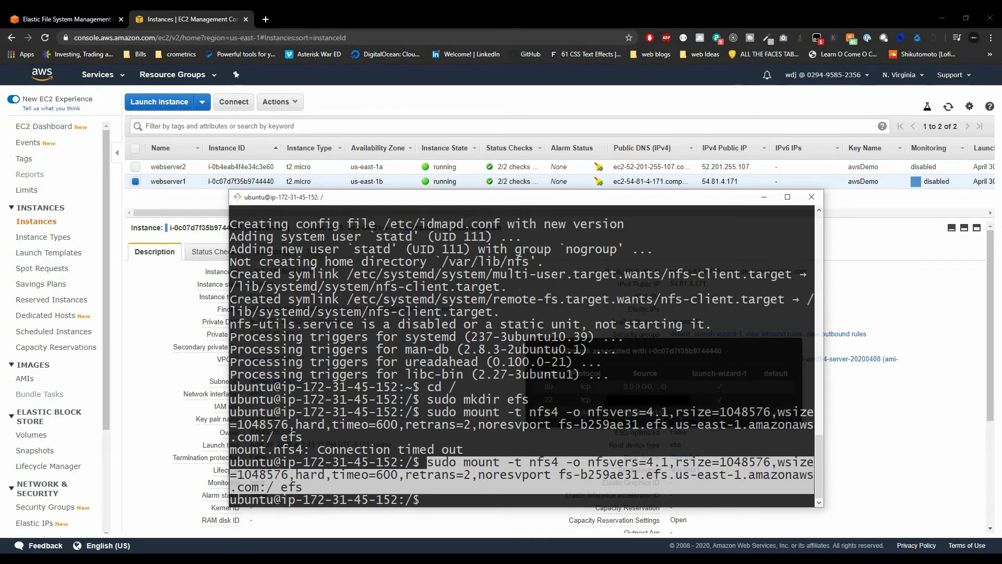
left_click_drag(523, 324, 528, 324)
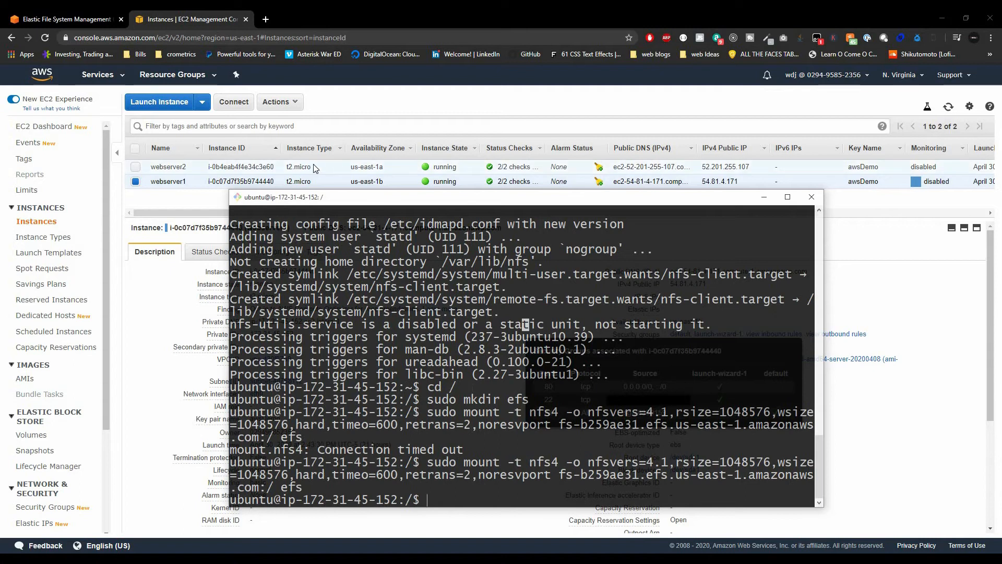
Step: View webserver2's details in the EC2 instances list, and list webserver1's root directory in the SSH terminal to check for efs
left_click(374, 166)
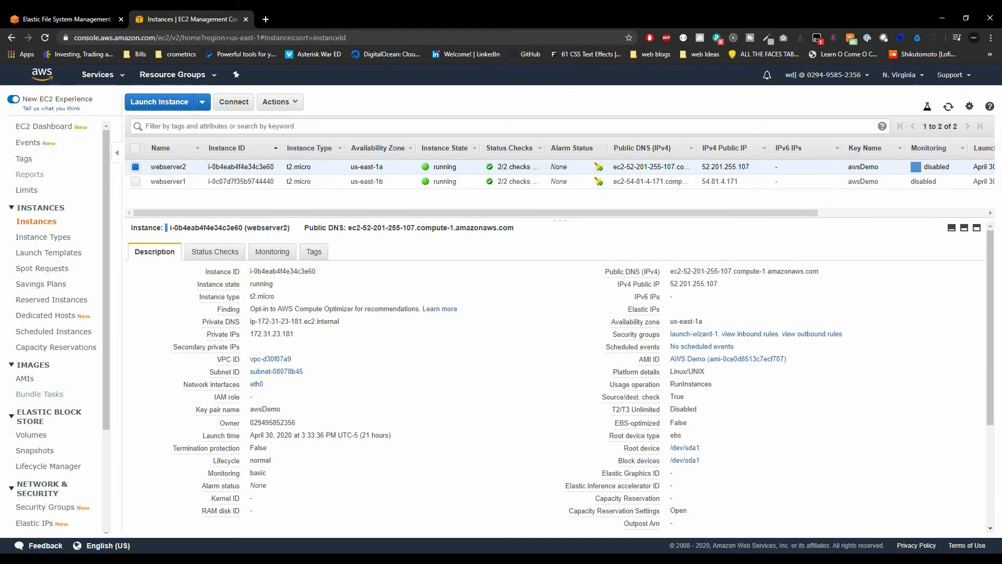
key("alt+Tab")
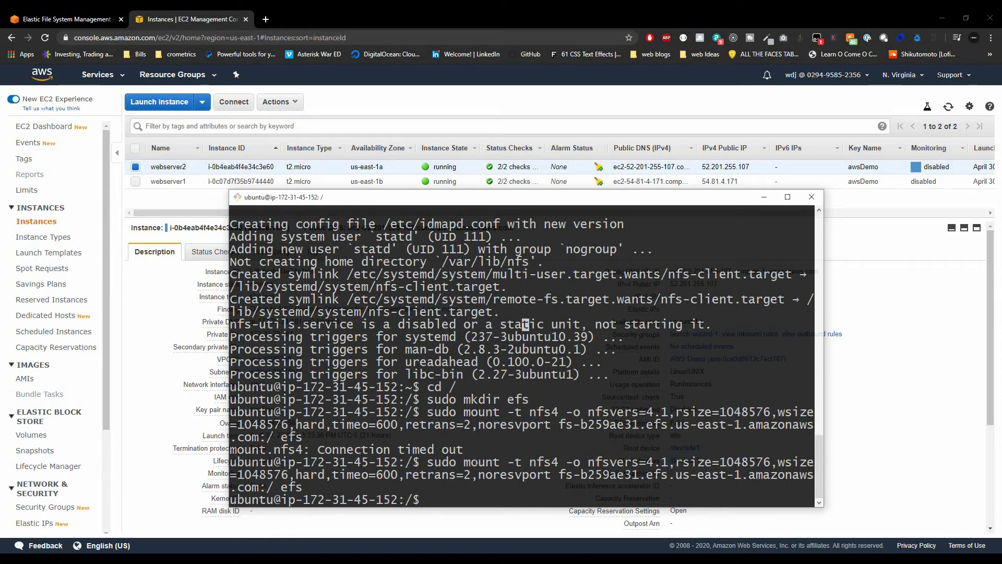
type("ls")
key("Return")
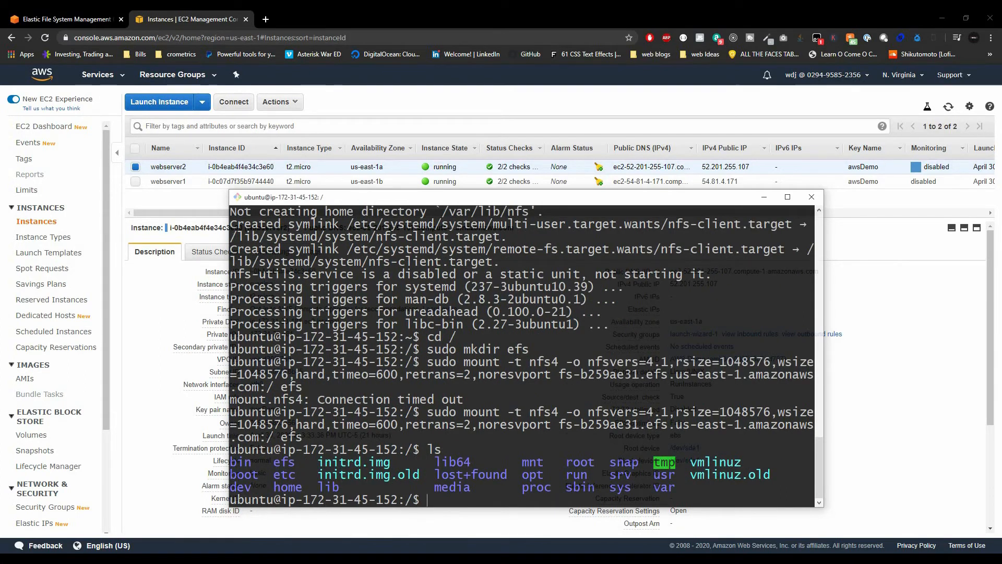
double_click(284, 462)
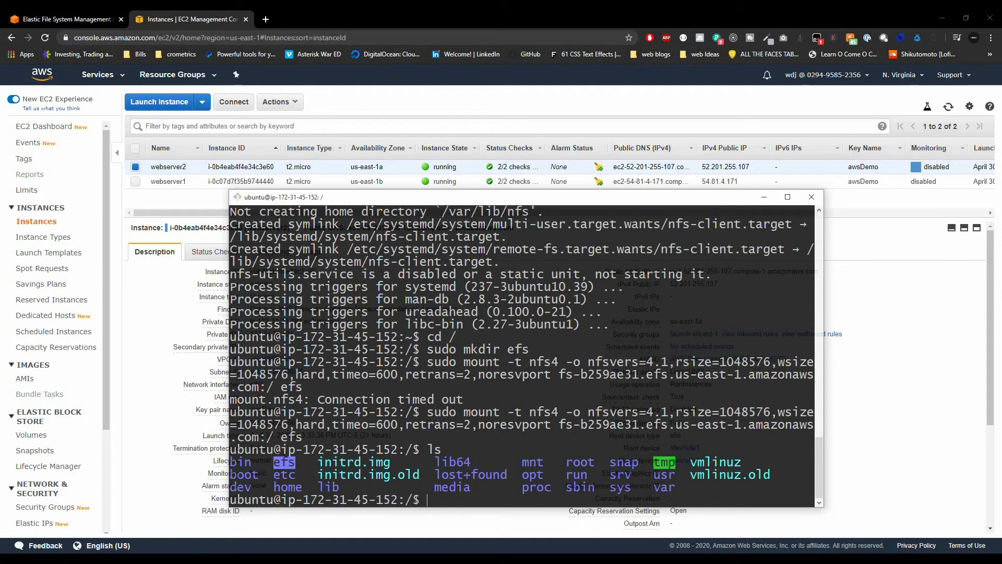
Step: Try to create a file named shared_file.yxy in the efs directory with touch
type("to")
type("ch")
key("BackSpace")
key("BackSpace")
type("uch ")
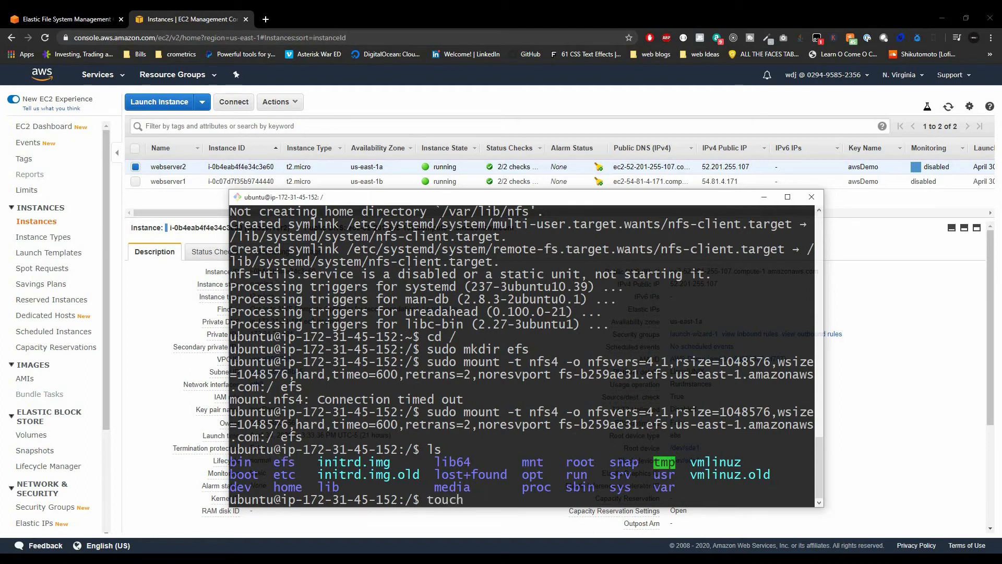
type("efs/")
type("this")
key("BackSpace")
key("BackSpace")
key("BackSpace")
type("shar")
key("BackSpace")
key("BackSpace")
key("BackSpace")
key("BackSpace")
key("BackSpace")
type("shaed")
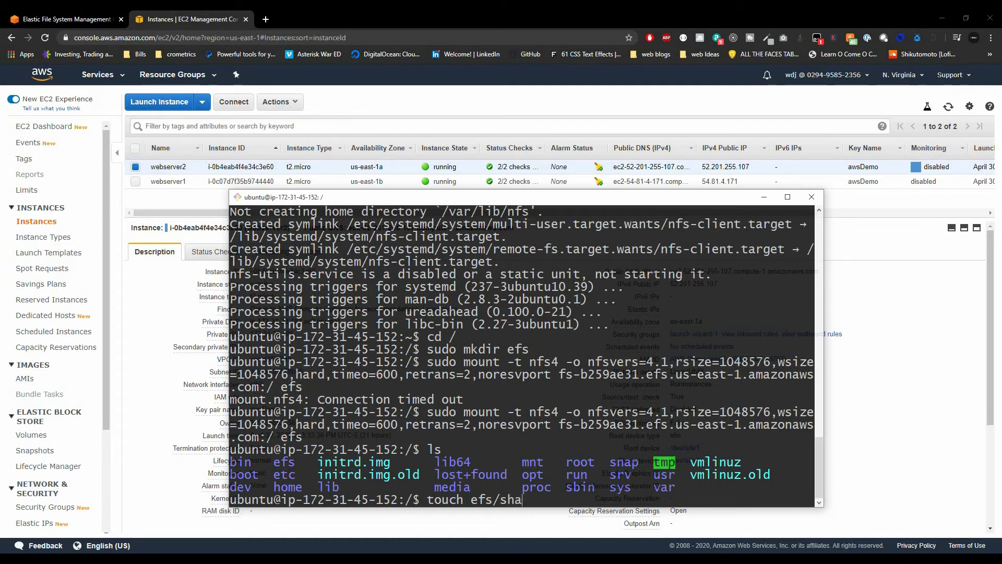
key("BackSpace")
key("BackSpace")
type("red_file")
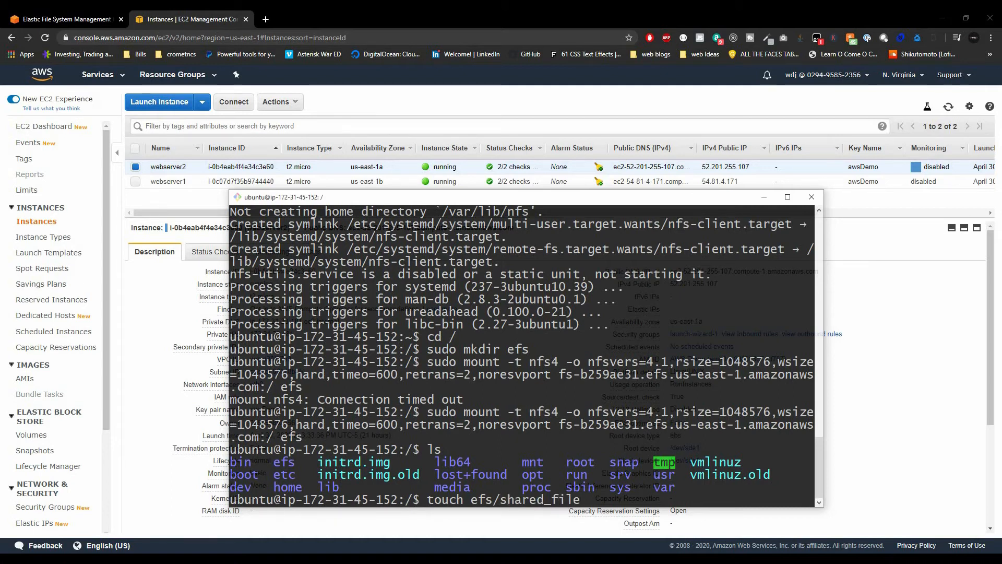
type(".yxy")
key("Return")
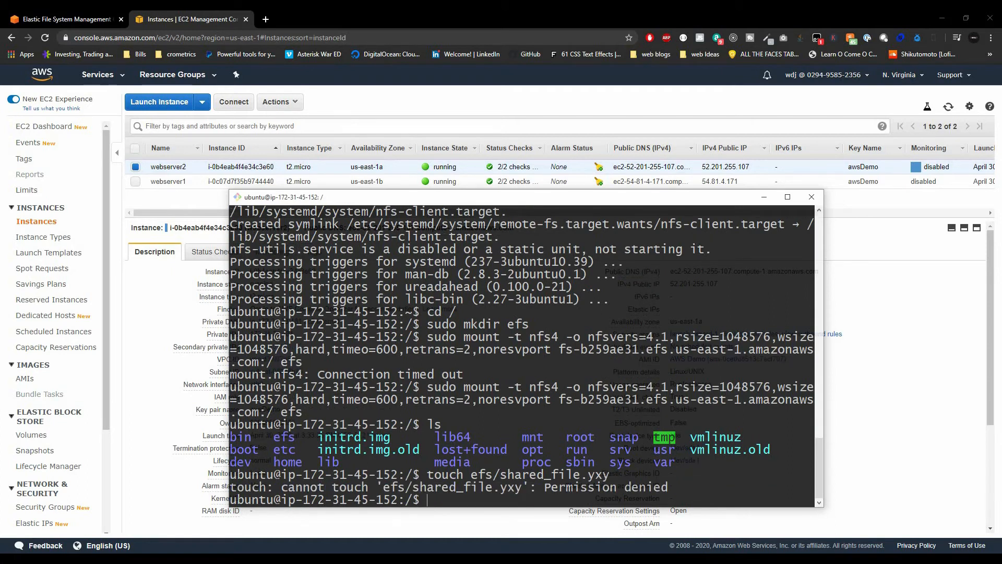
Step: Correct the file name to efs/shared_file.txt and try to run the touch command with an auso prefix
key("Up")
key("BackSpace")
key("BackSpace")
key("BackSpace")
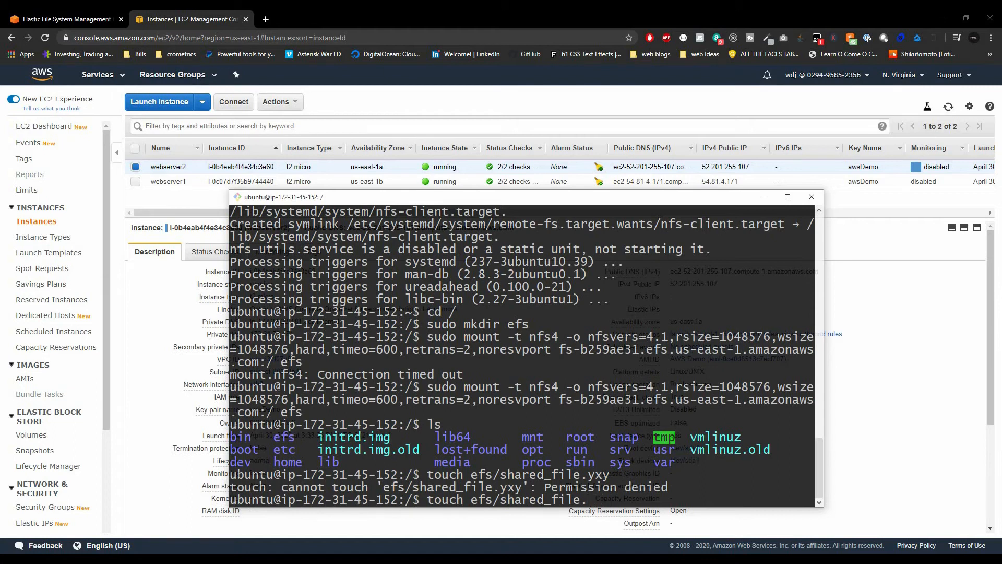
type("txt")
type("auso")
key("Return")
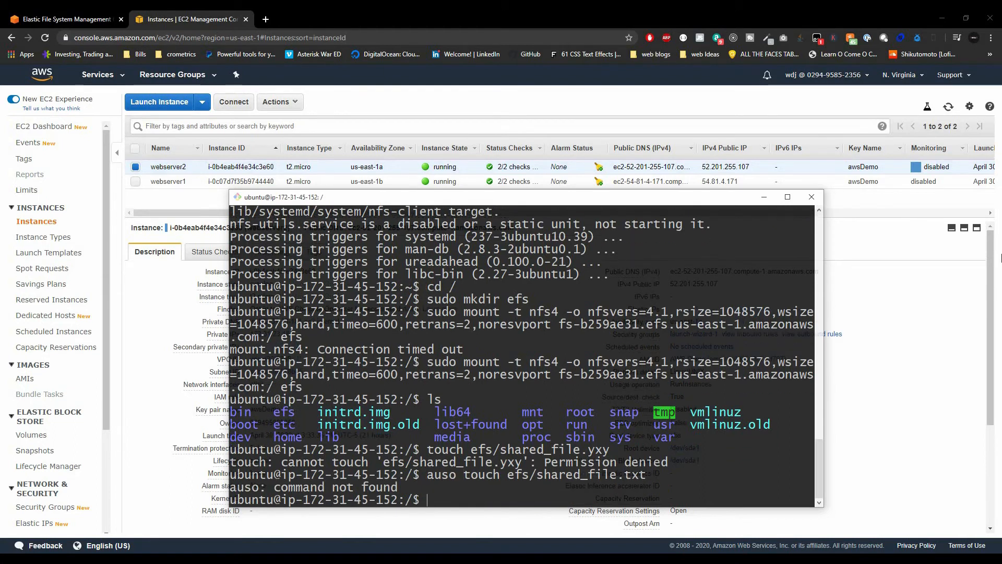
Step: Create efs/shared_file.txt with sudo touch and list the contents of the efs directory
key("Up")
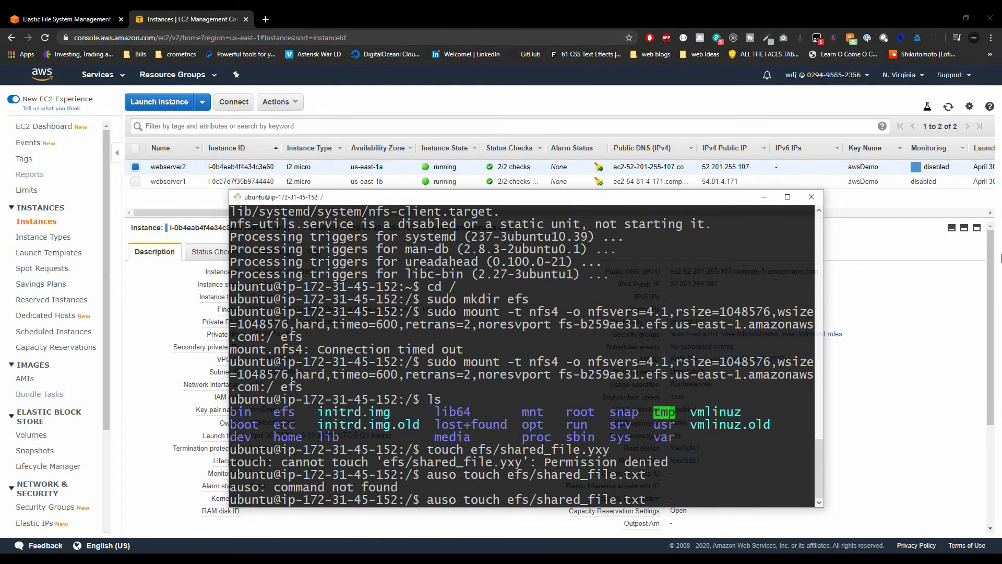
key("Delete")
key("BackSpace")
key("BackSpace")
key("BackSpace")
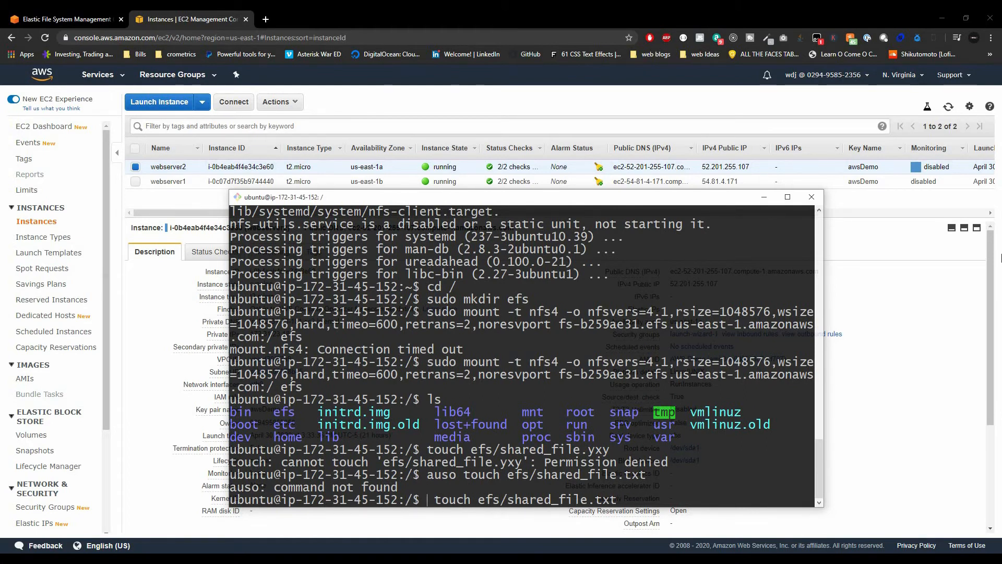
type("sudo")
key("Return")
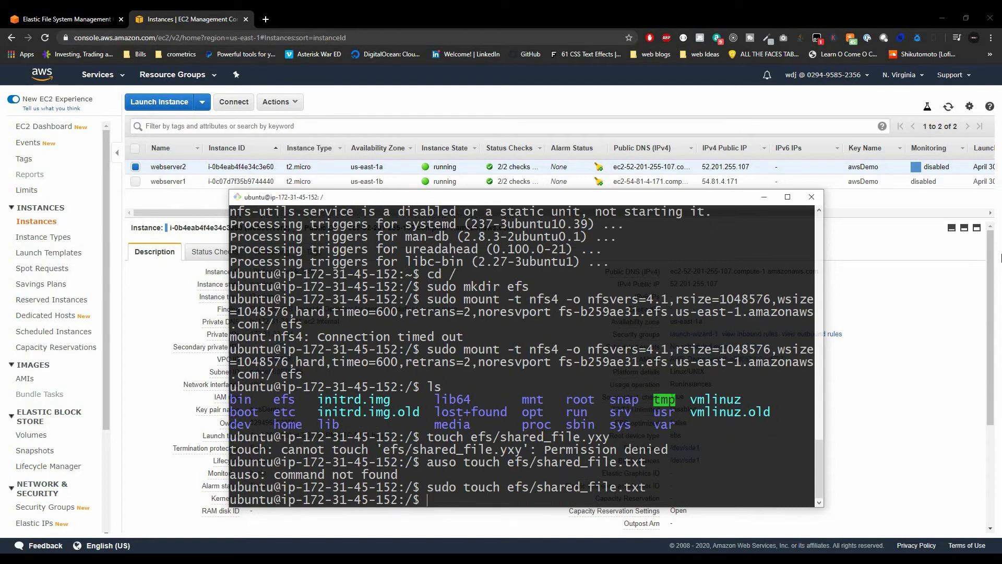
type("ls efs/")
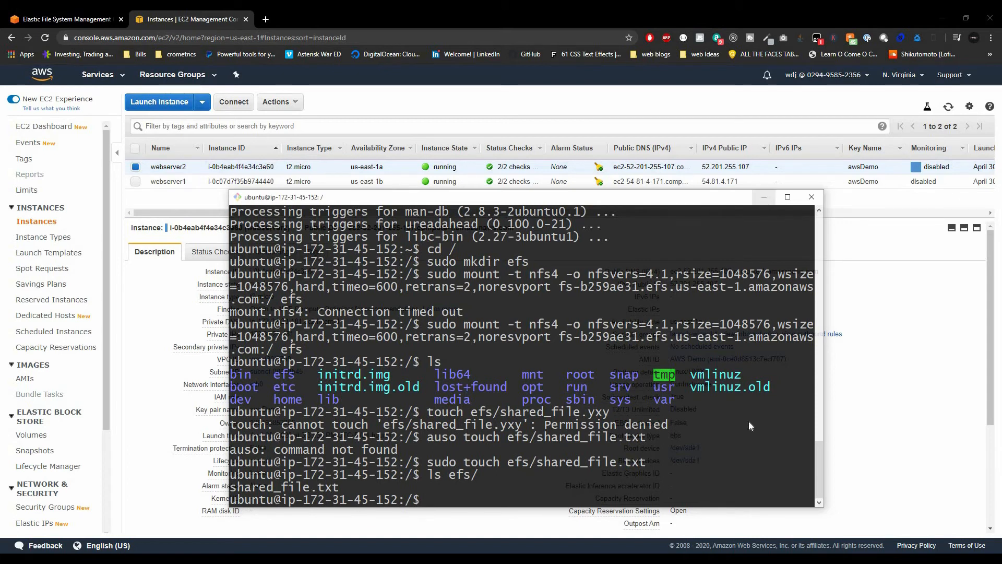
Step: Open a new local terminal window from the webserver1 terminal, put the webserver1 window away, and move the new window lower over the console
left_click(763, 199)
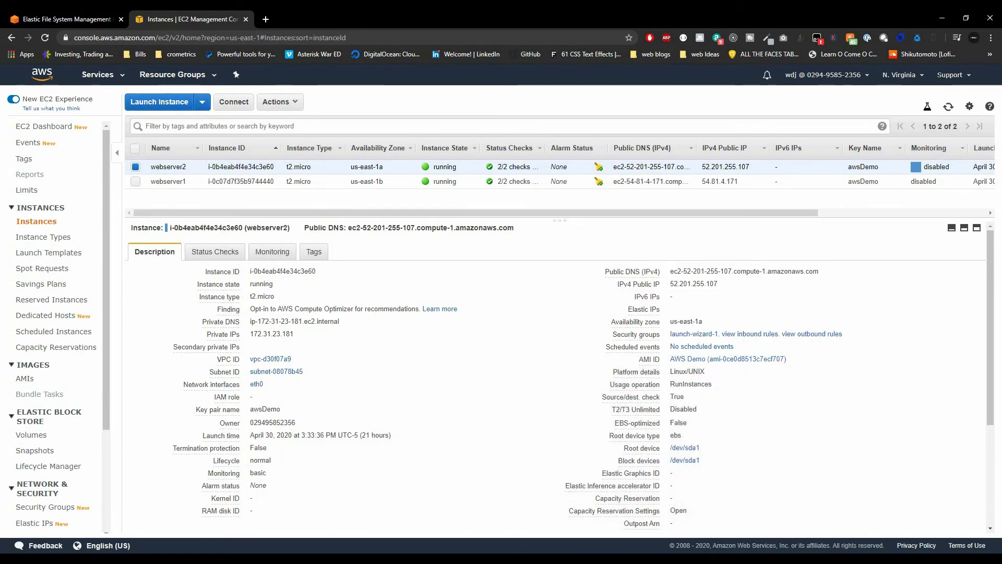
key("alt+Tab")
right_click(341, 200)
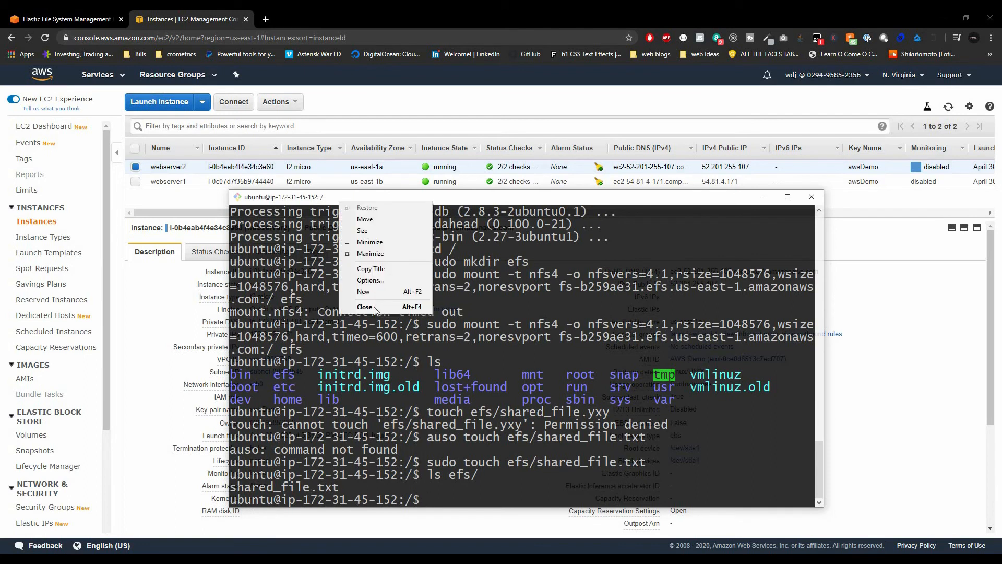
left_click(375, 292)
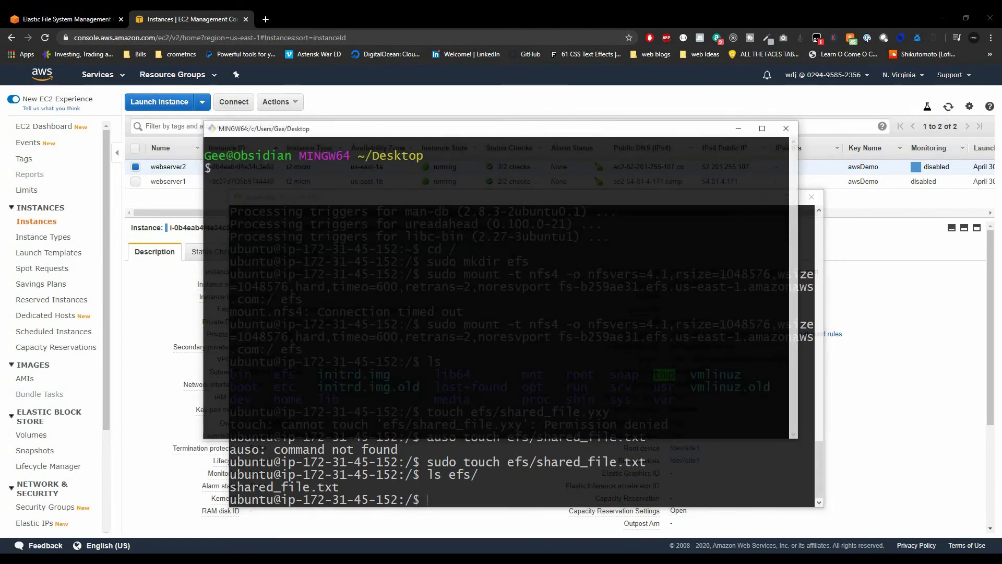
left_click(804, 199)
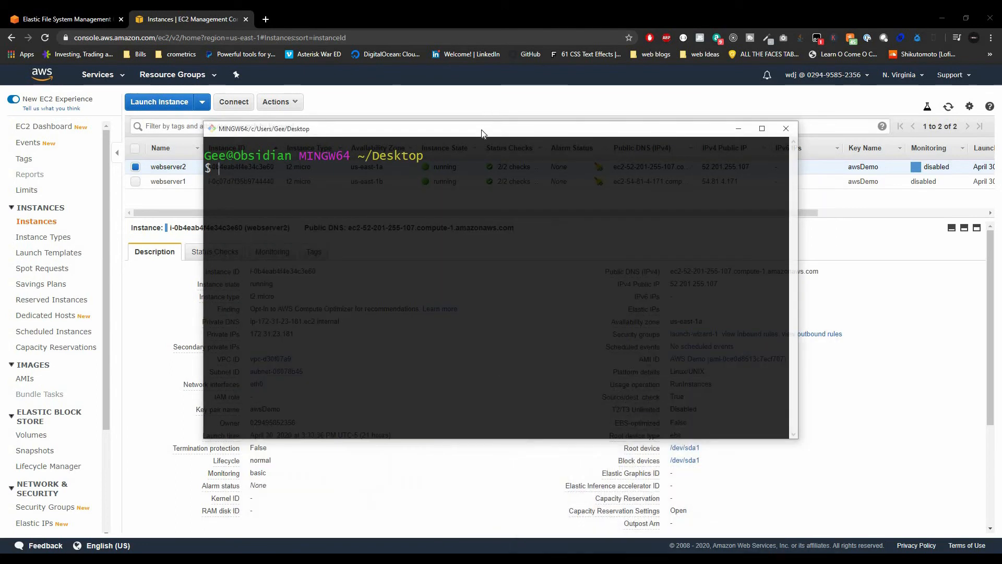
left_click_drag(481, 128, 507, 223)
left_click(535, 166)
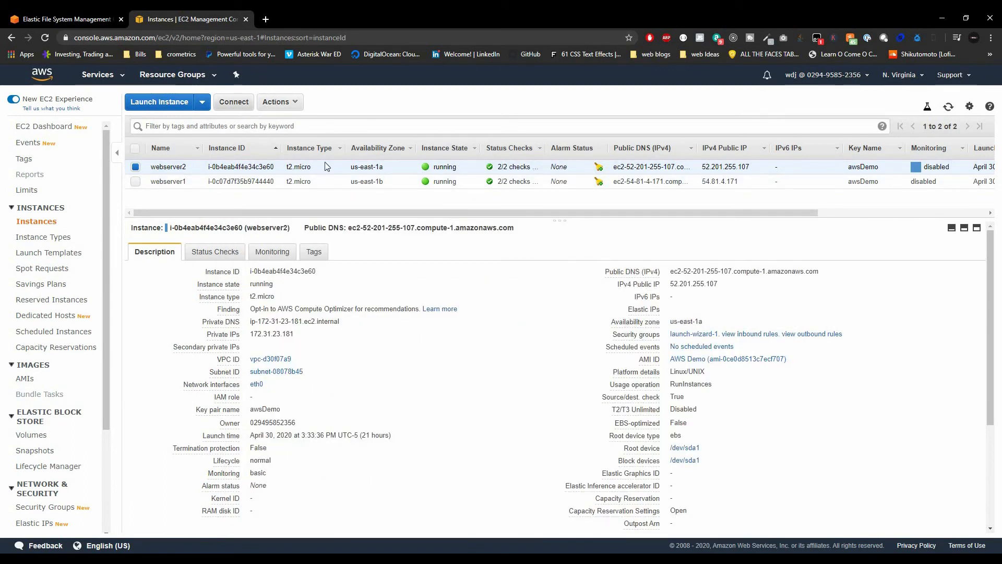
Step: Open the connection instructions for webserver2 and copy the example SSH command
left_click(240, 108)
left_click_drag(366, 371, 652, 378)
key("ctrl+c")
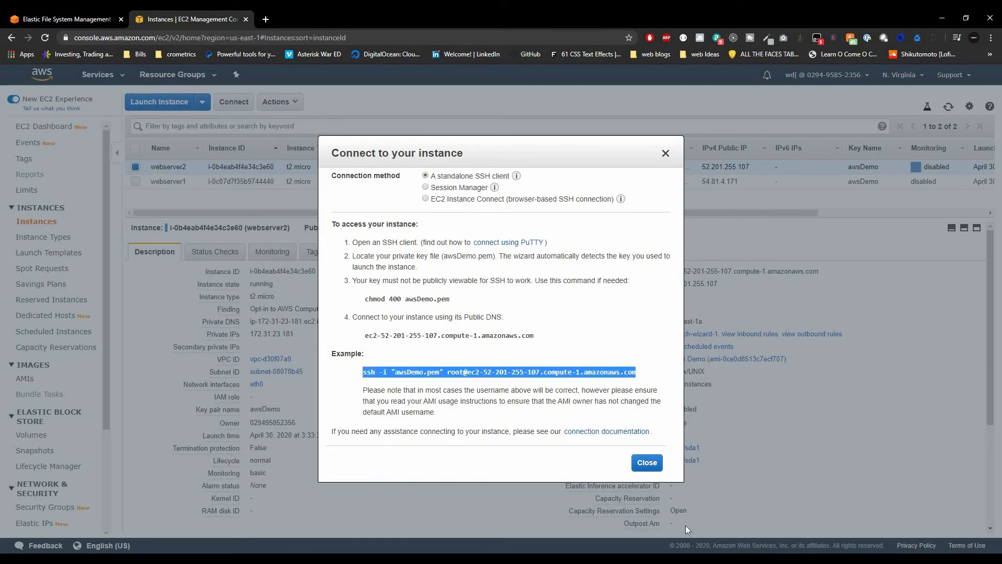
Step: Run the copied SSH command for webserver2 in the new terminal and accept the host's authenticity with yes
left_click(767, 561)
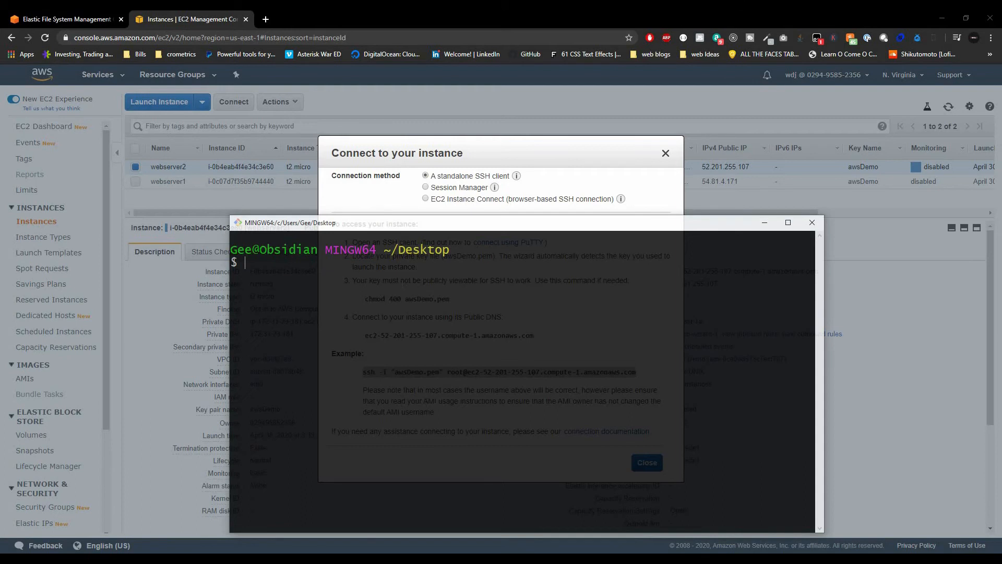
key("shift+Insert")
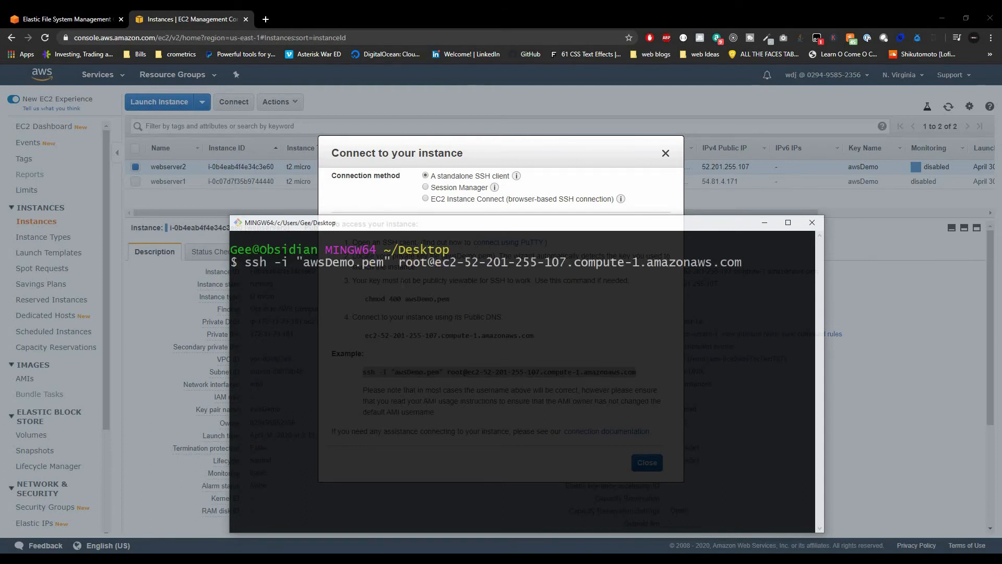
key("Return")
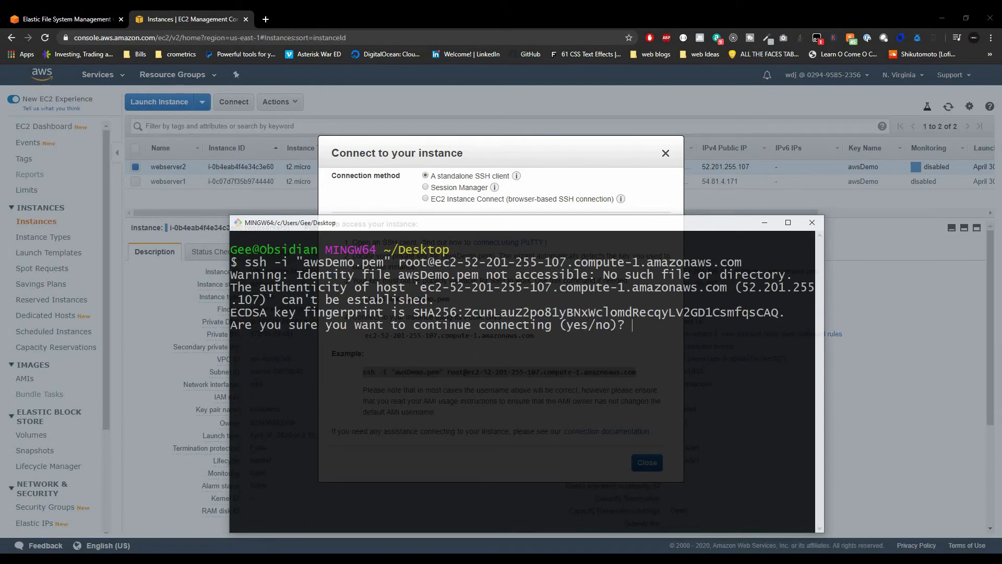
type("y")
key("Return")
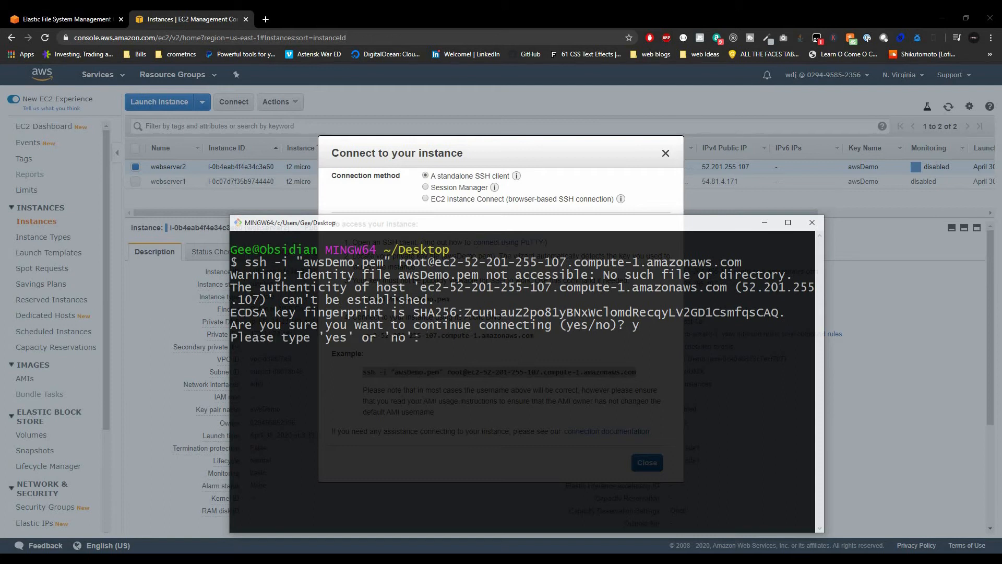
type("yes")
key("Return")
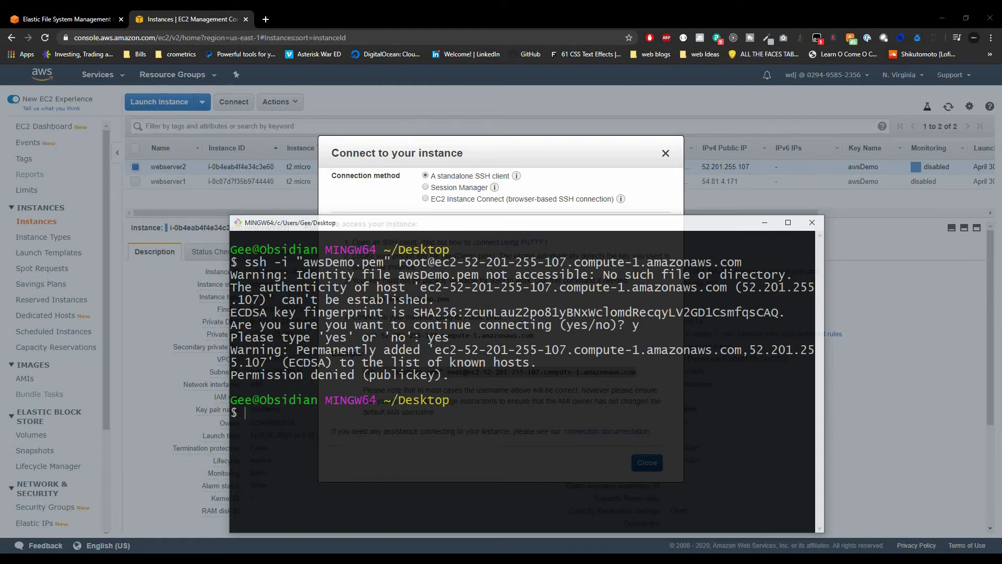
Step: Try to rerun the SSH command with the key path changed to ~/.ssh/awsDemo.pem
left_click_drag(302, 262, 355, 262)
key("Up")
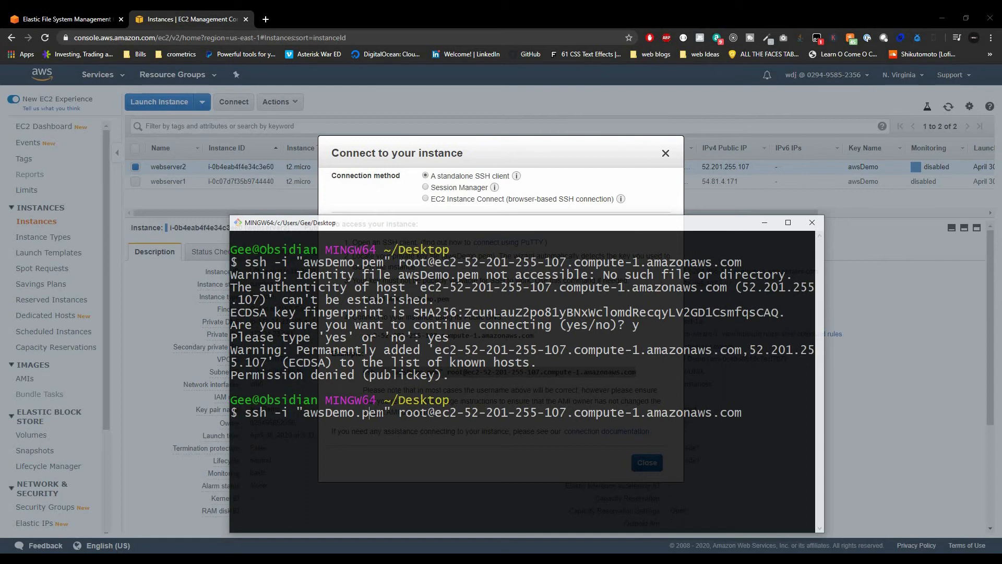
type("~/")
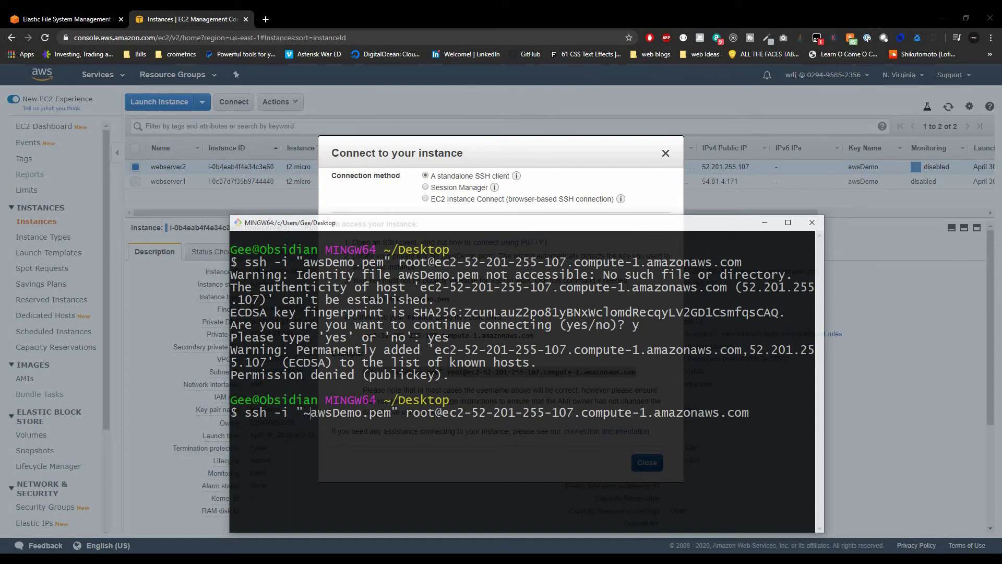
type(".s")
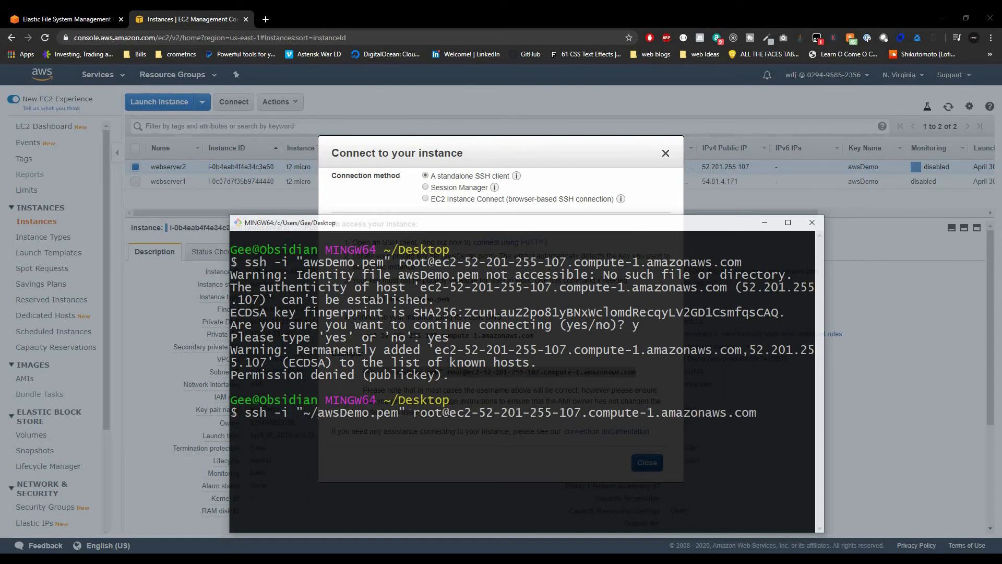
type("sh")
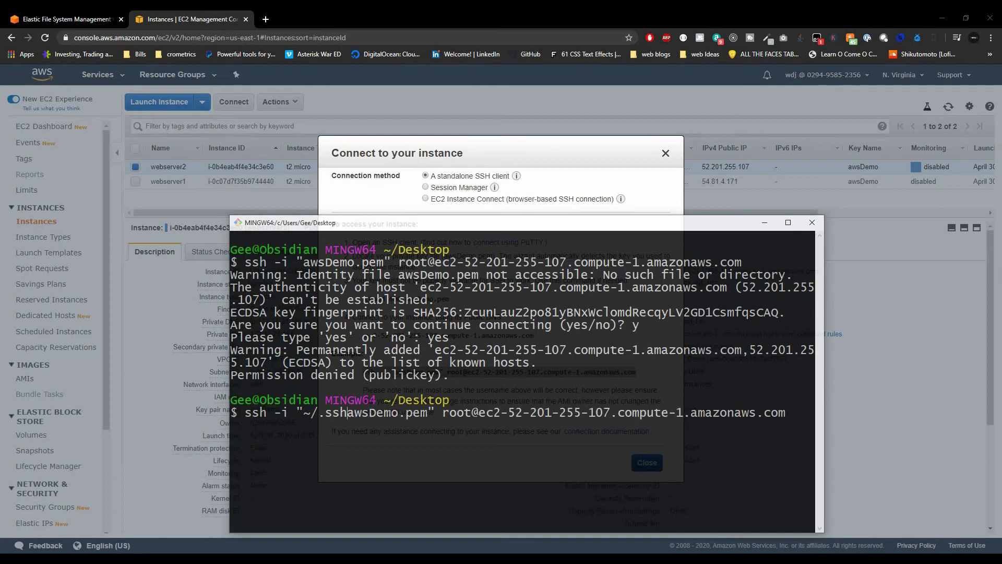
type("/")
key("Return")
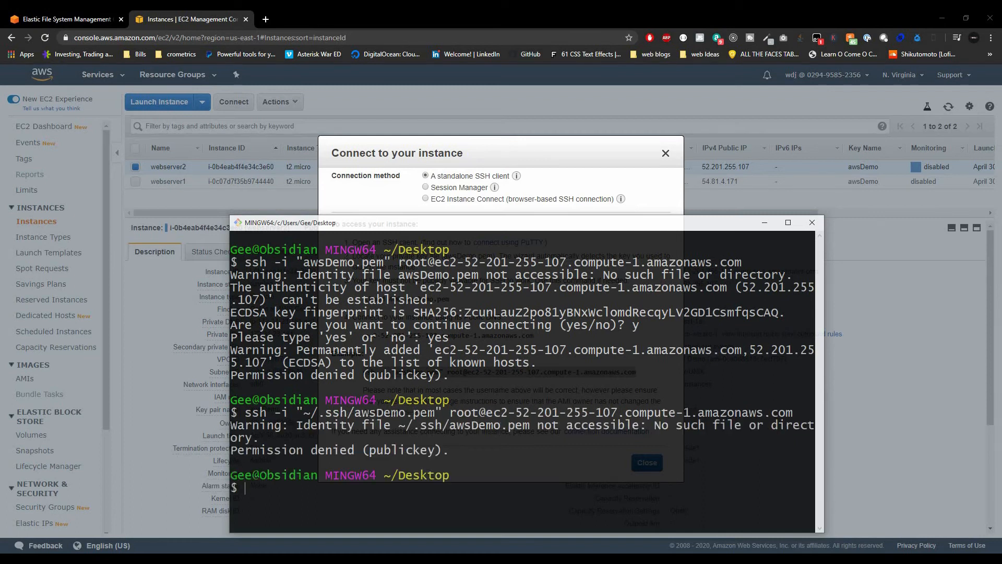
Step: Expand ~ in the SSH key path to the full home directory path ending in .ssh/awsDemo.pem and try connecting as root
key("Up")
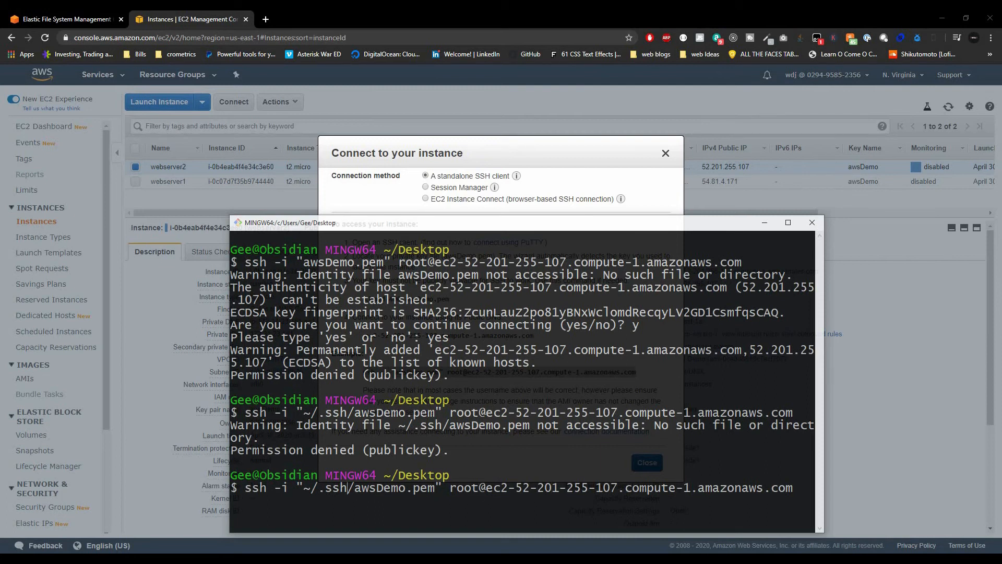
key("BackSpace")
key("BackSpace")
key("Tab")
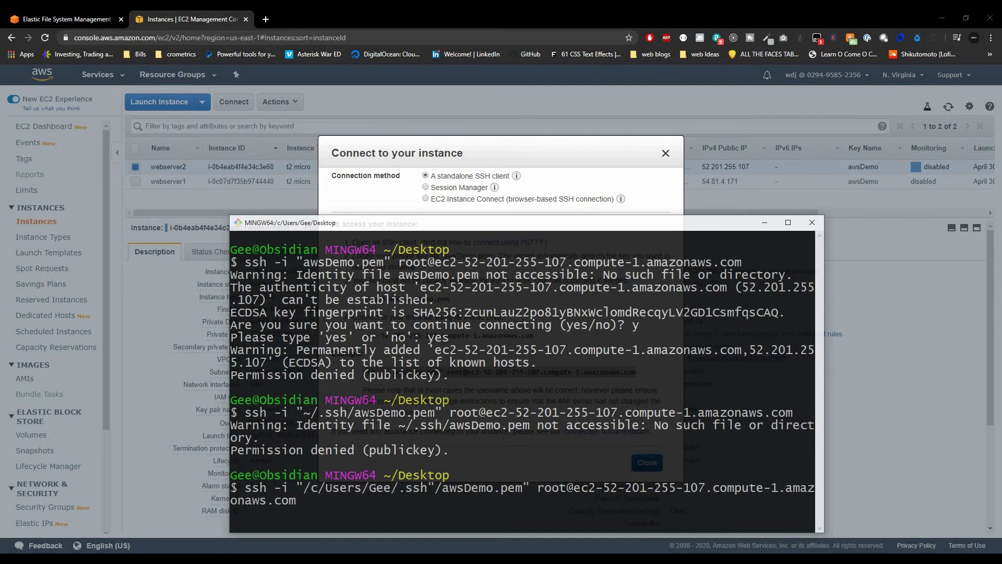
key("BackSpace")
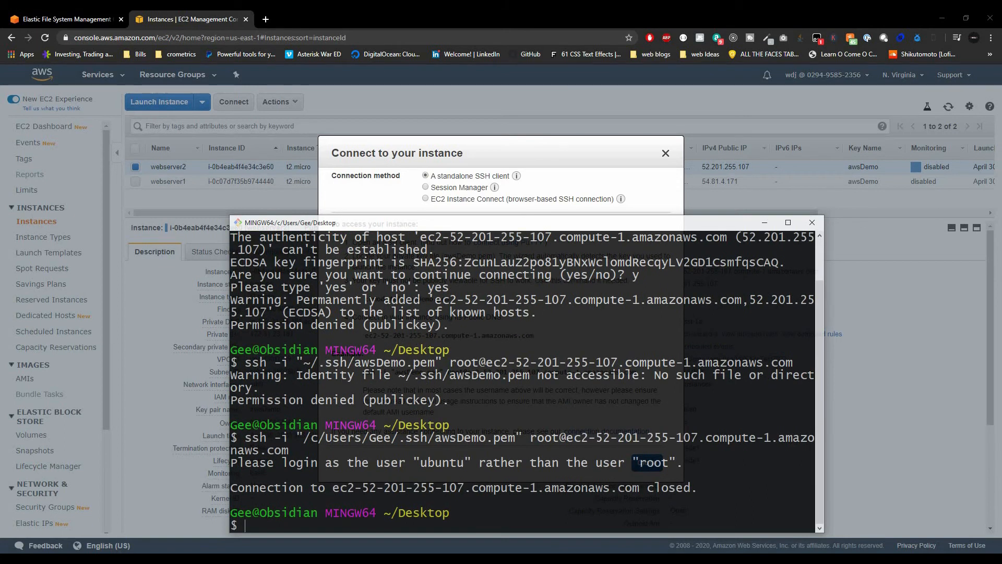
Step: Rerun the SSH command as user ubuntu to log in to webserver2, and close the connection instructions
key("Up")
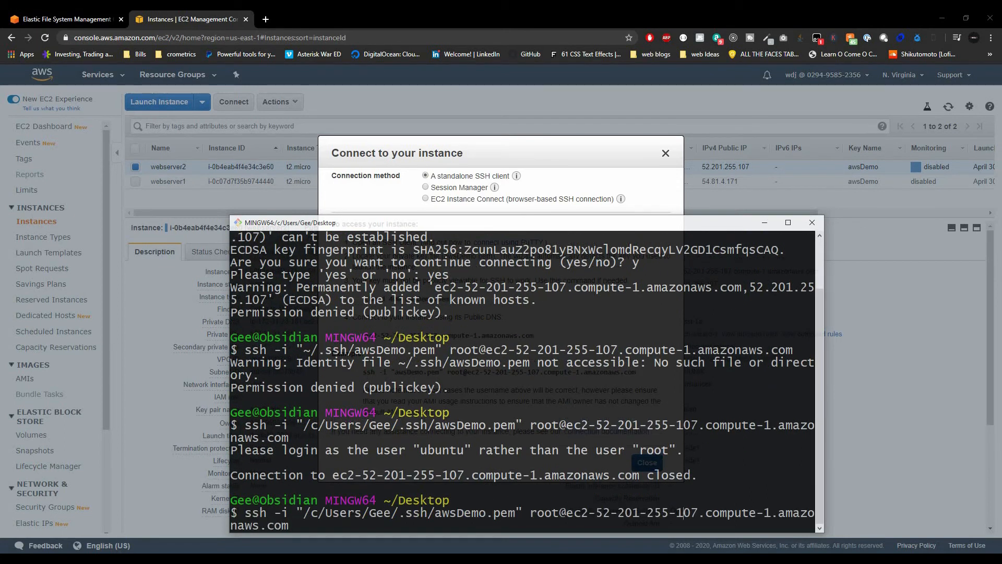
key("BackSpace")
key("BackSpace")
key("BackSpace")
key("BackSpace")
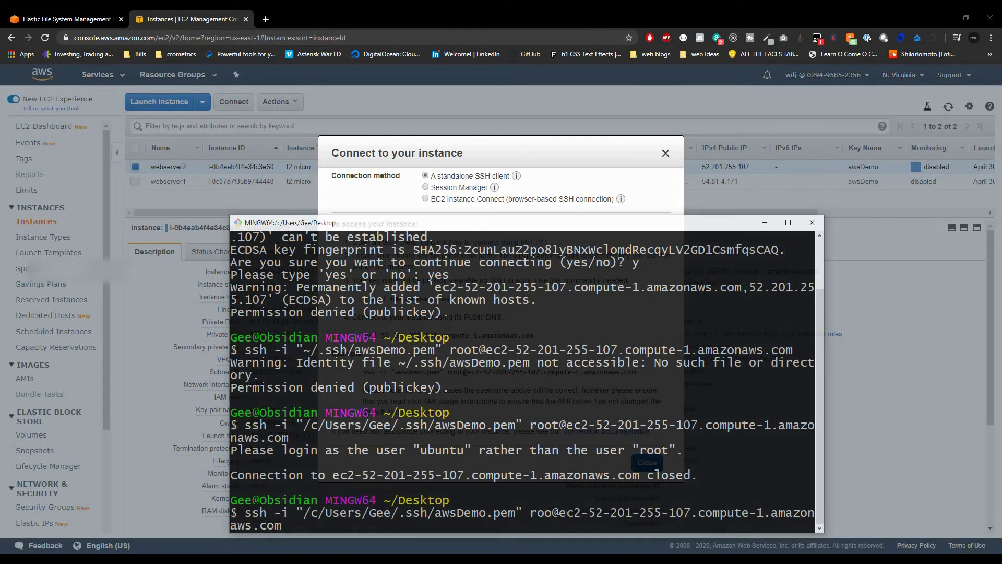
type("ubuntu")
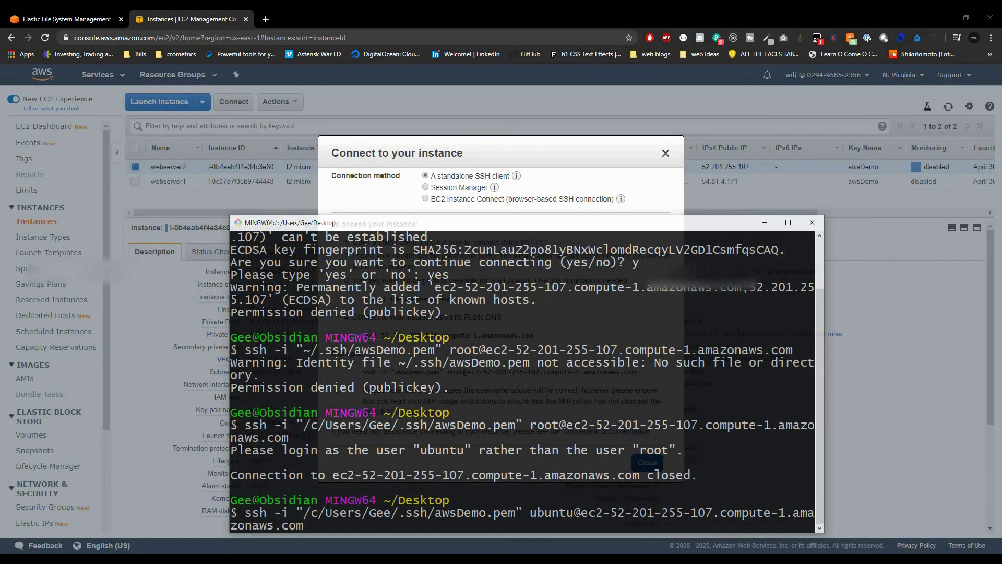
key("Return")
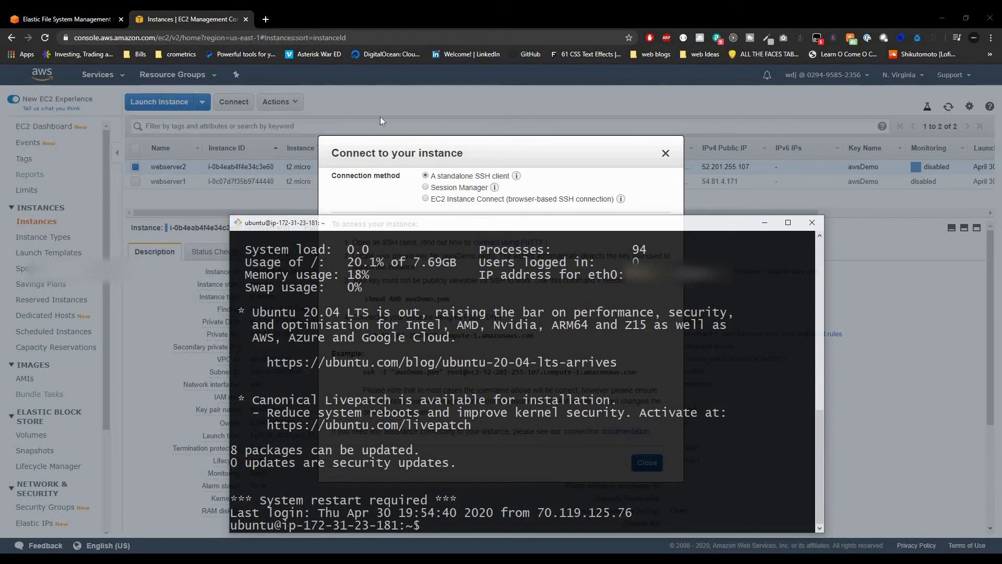
left_click(665, 152)
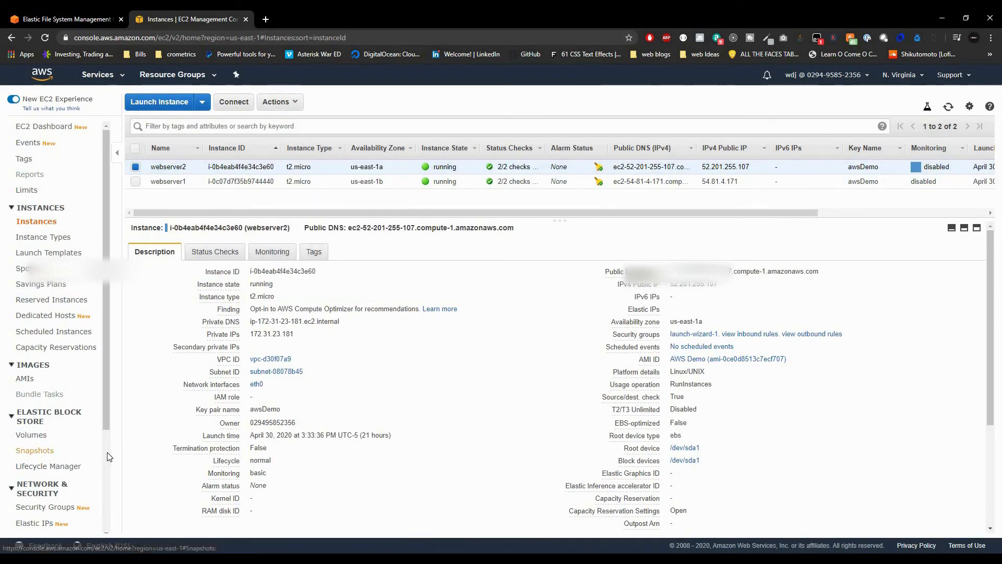
Step: Open the EFS service's Amazon EC2 mount instructions (from local VPC) for fs-b259ae31 and copy the Ubuntu NFS client install command
left_click(99, 75)
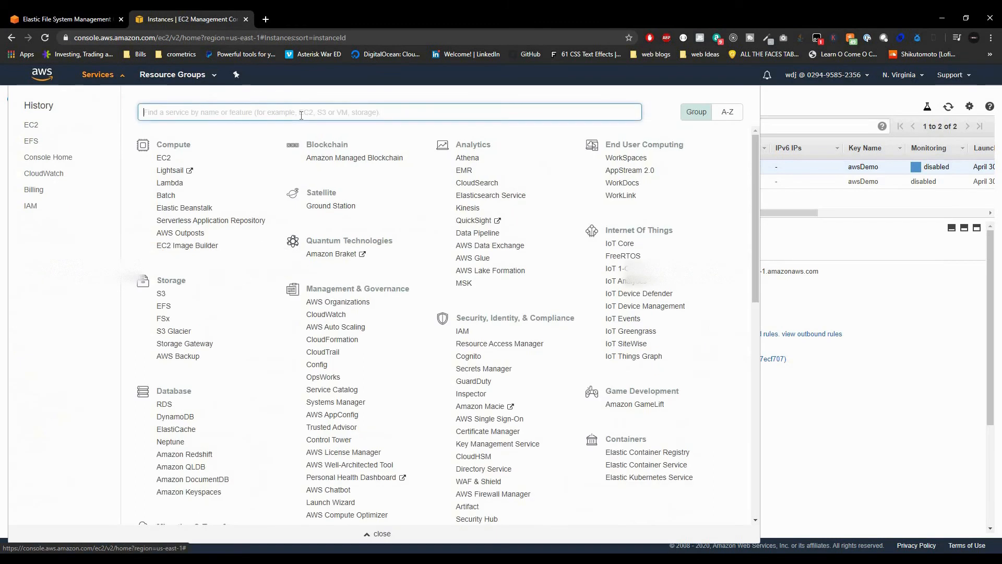
type("efs")
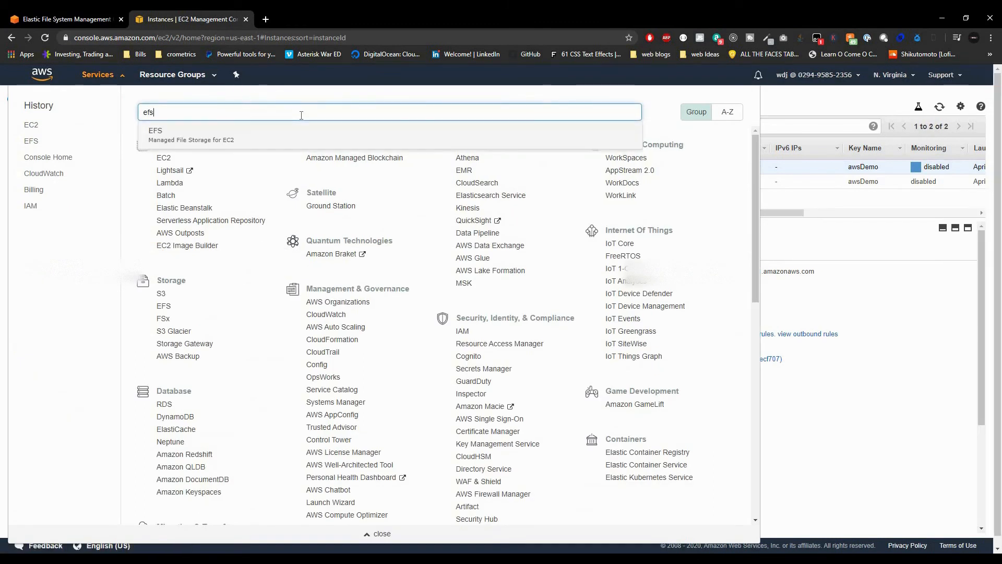
left_click(221, 140)
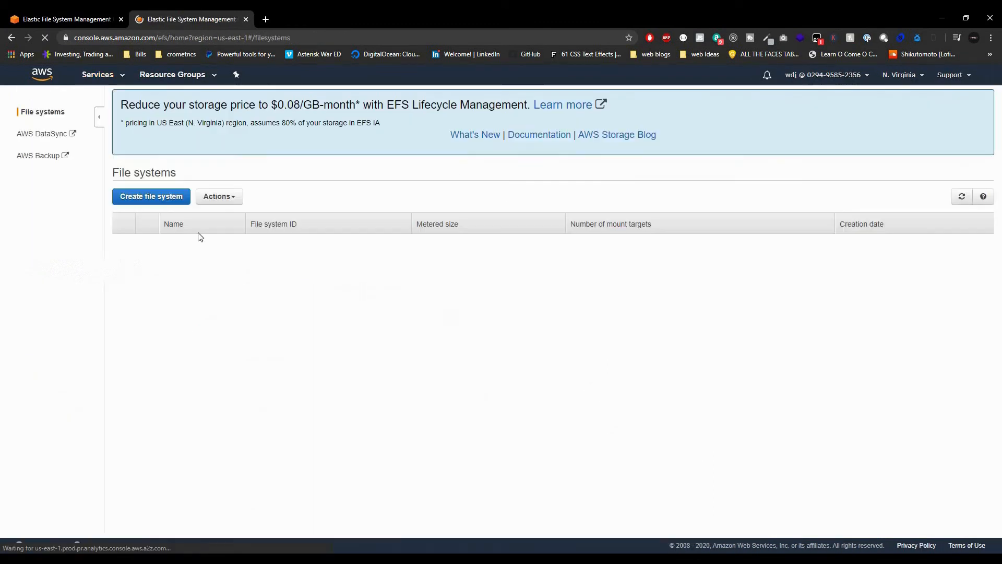
left_click(198, 243)
scroll(177, 376, "down", 2)
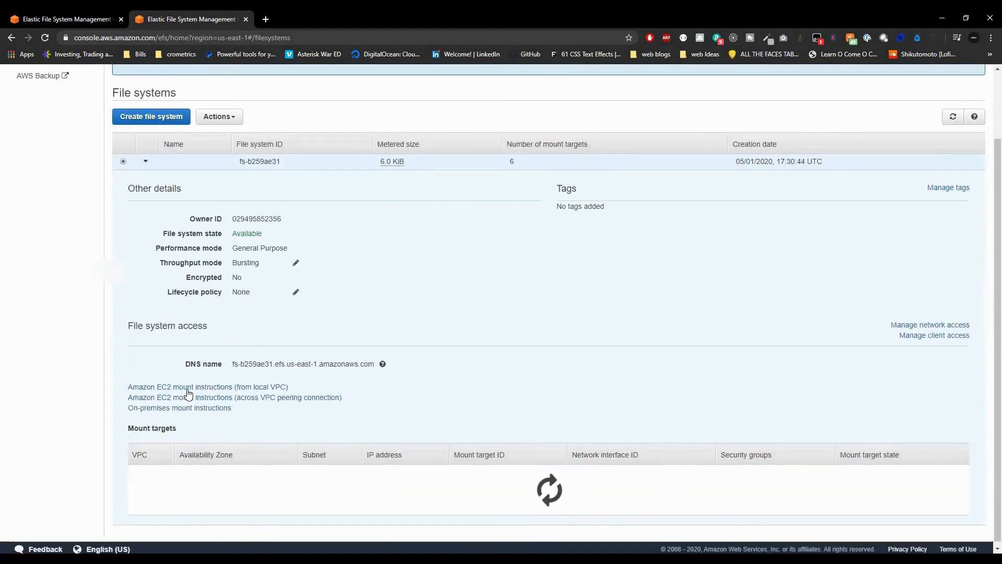
left_click(174, 384)
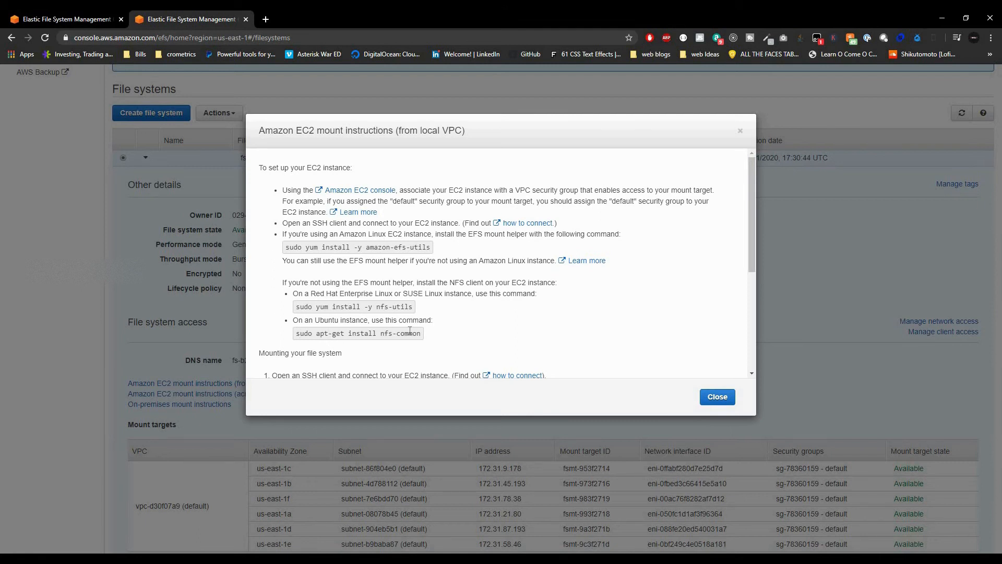
left_click_drag(295, 333, 421, 330)
key("super+c")
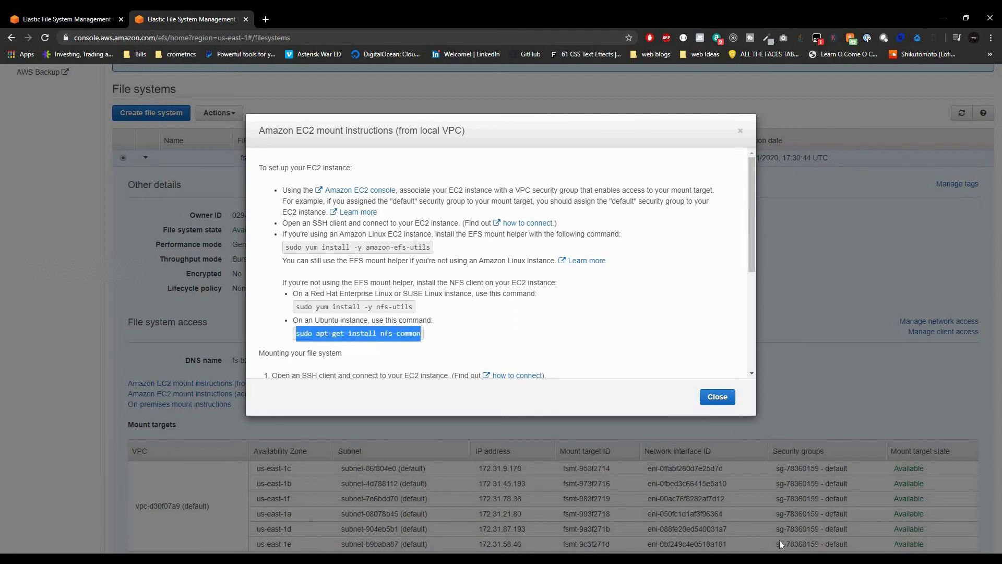
Step: Change to the root directory in the webserver2 terminal and install nfs-common with sudo apt-get install, confirming with y
mouse_move(757, 558)
left_click(809, 517)
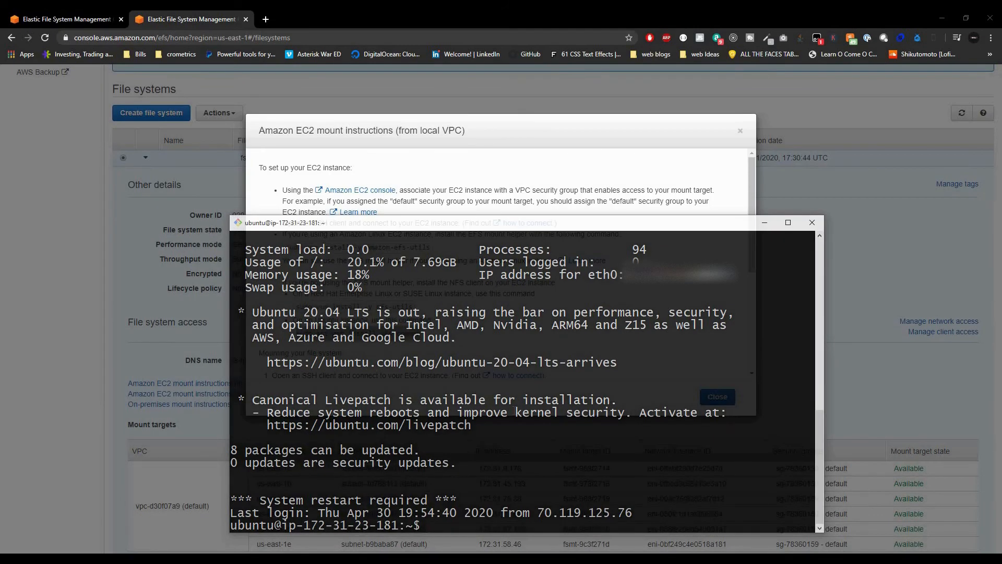
type("cd /")
key("Return")
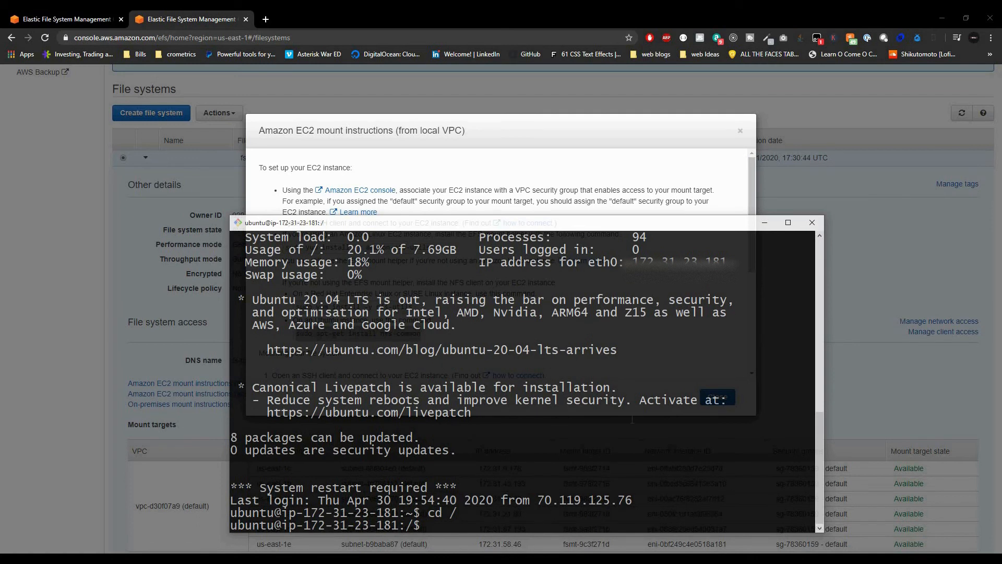
right_click(574, 445)
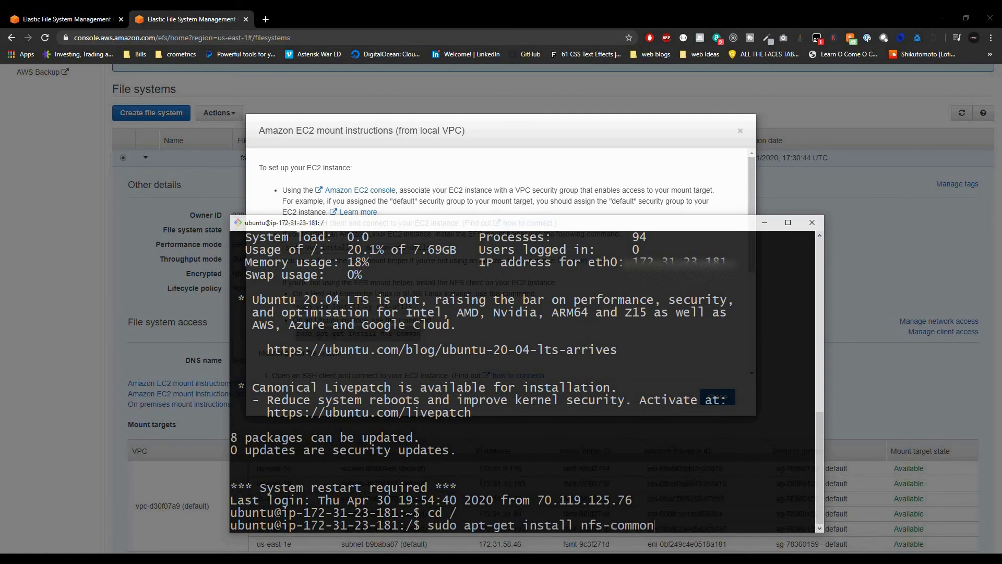
key("Return")
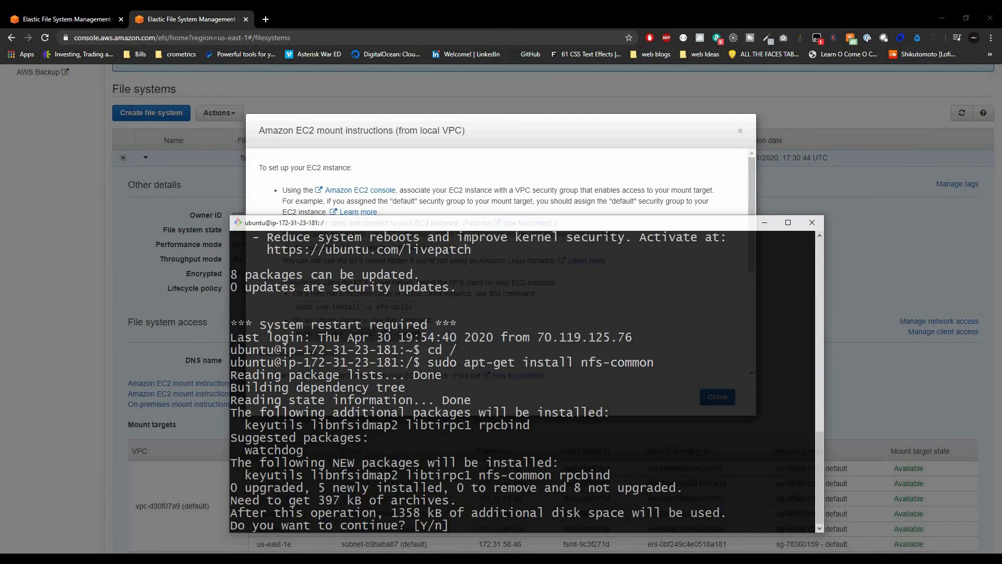
type("y")
key("Return")
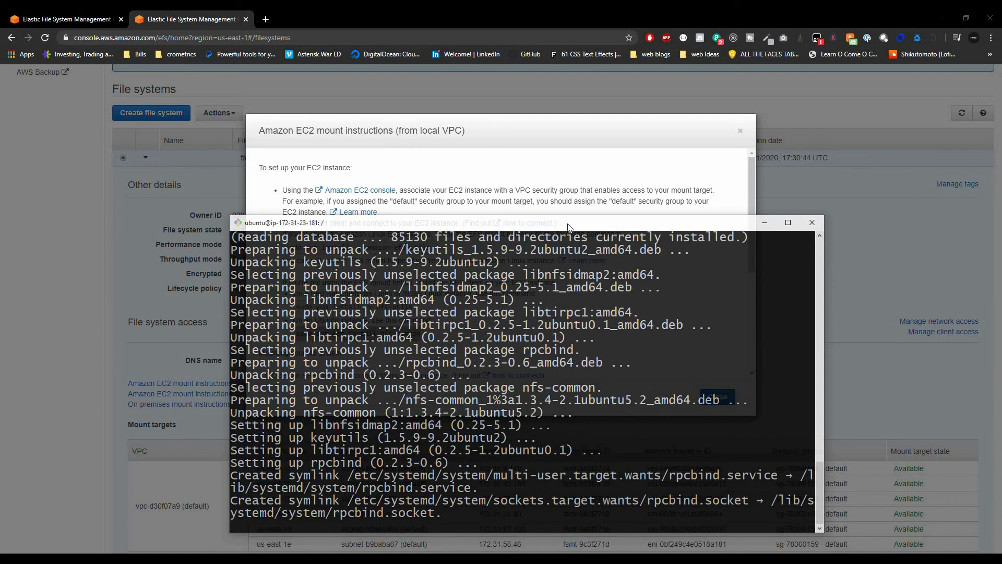
Step: Move the webserver2 terminal aside to reach the mounting instructions, and create the directory with sudo mkdir efs
left_click_drag(557, 225, 0, 233)
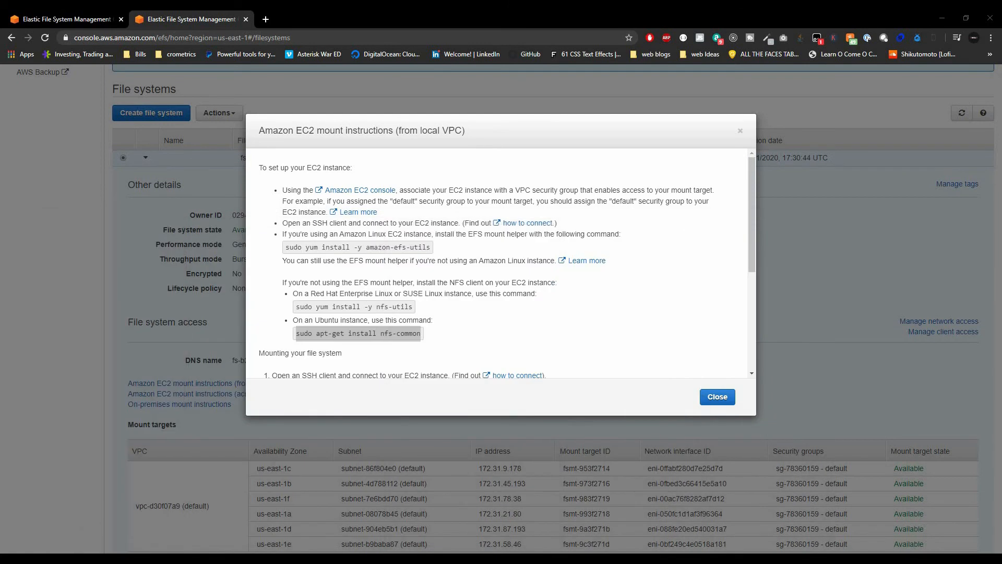
left_click_drag(0, 152, 703, 154)
scroll(310, 336, "down", 4)
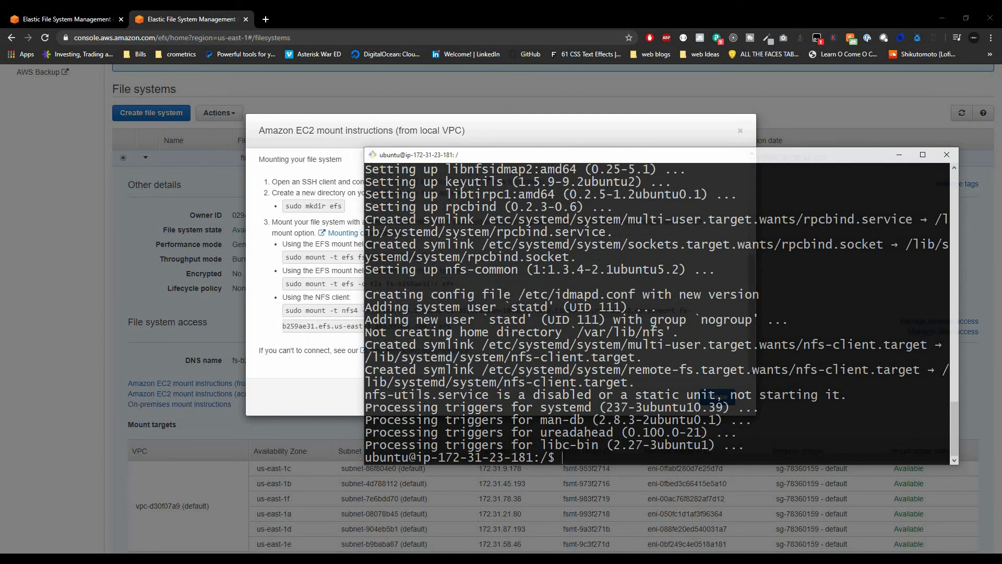
type("sudo mkdir efs")
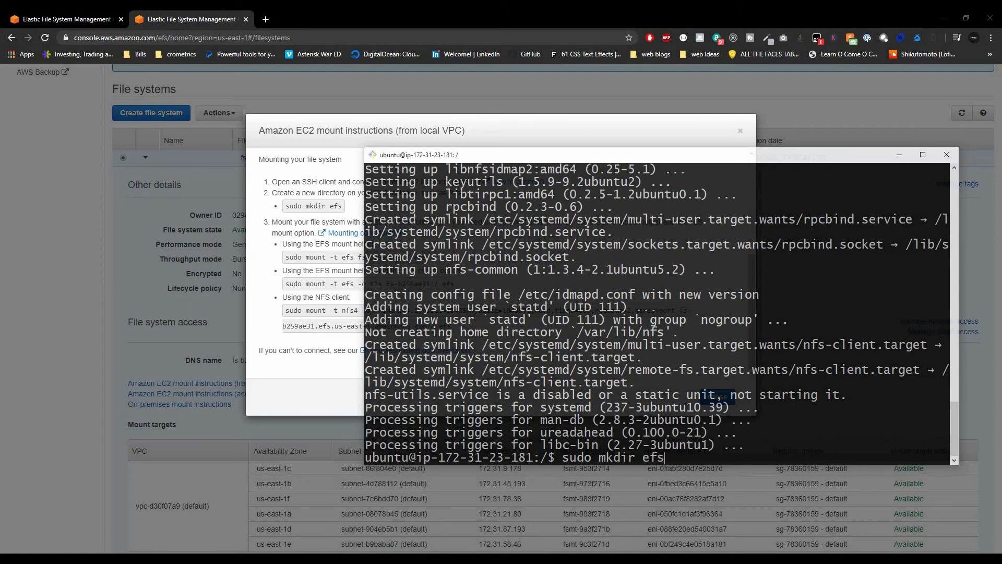
key("Return")
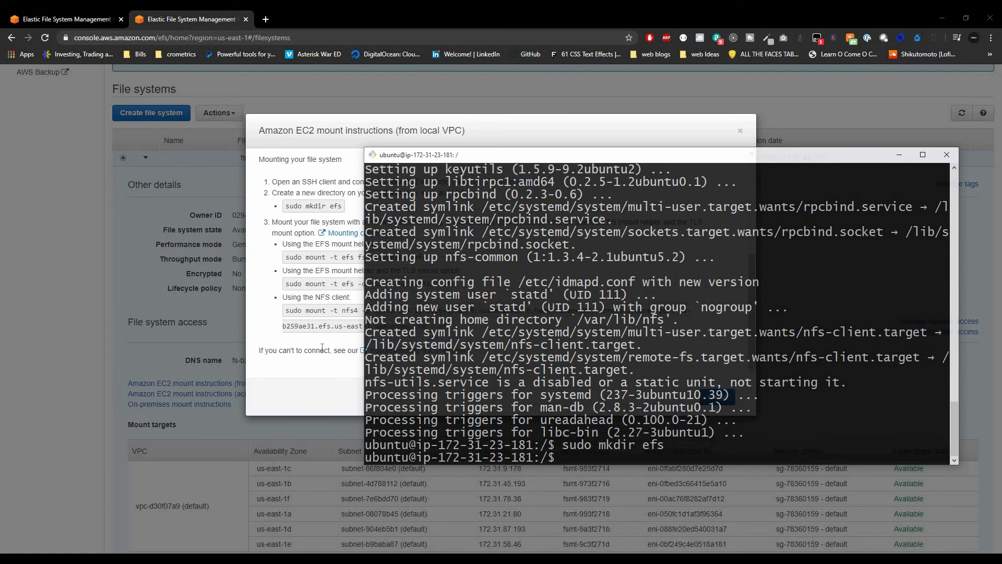
Step: Copy the NFS client mount command for fs-b259ae31 from the mount instructions and run it in the webserver2 terminal
left_click(287, 317)
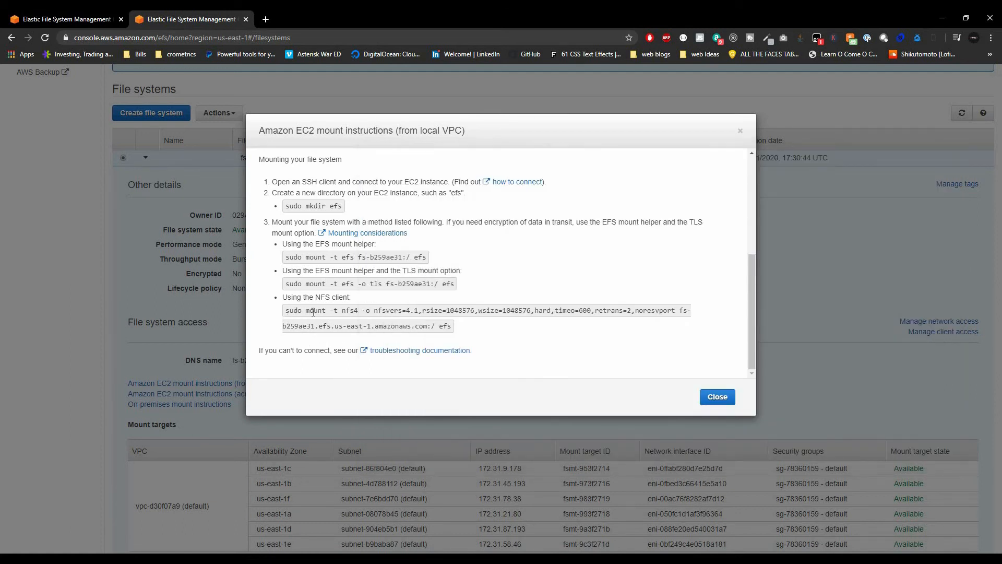
left_click_drag(286, 311, 452, 333)
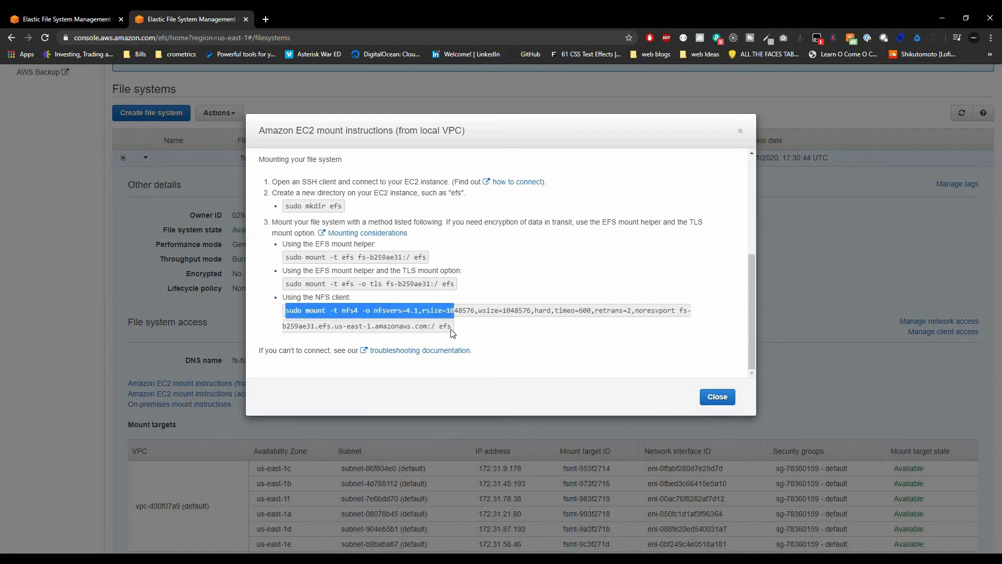
triple_click(451, 327)
key("super+c")
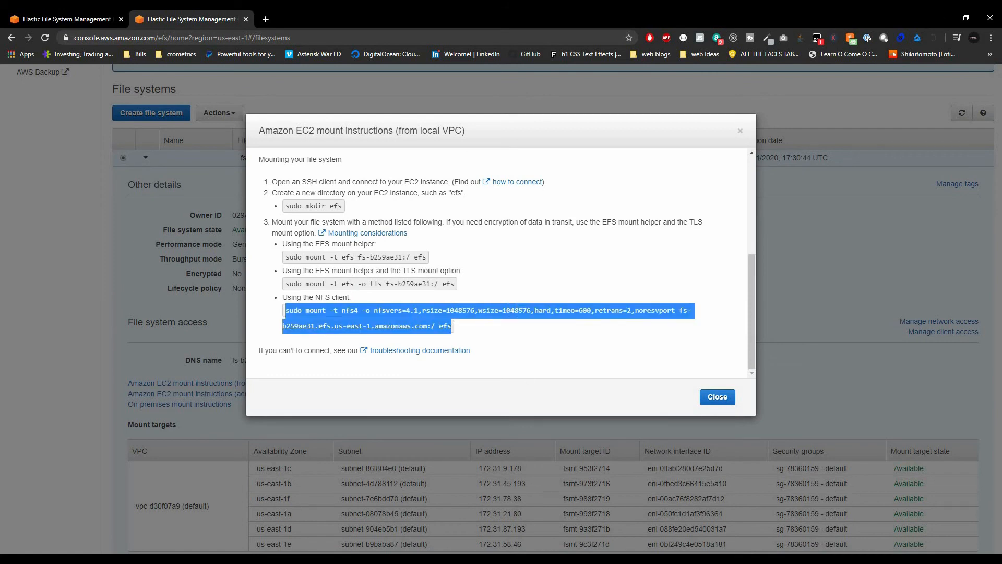
key("alt+Tab")
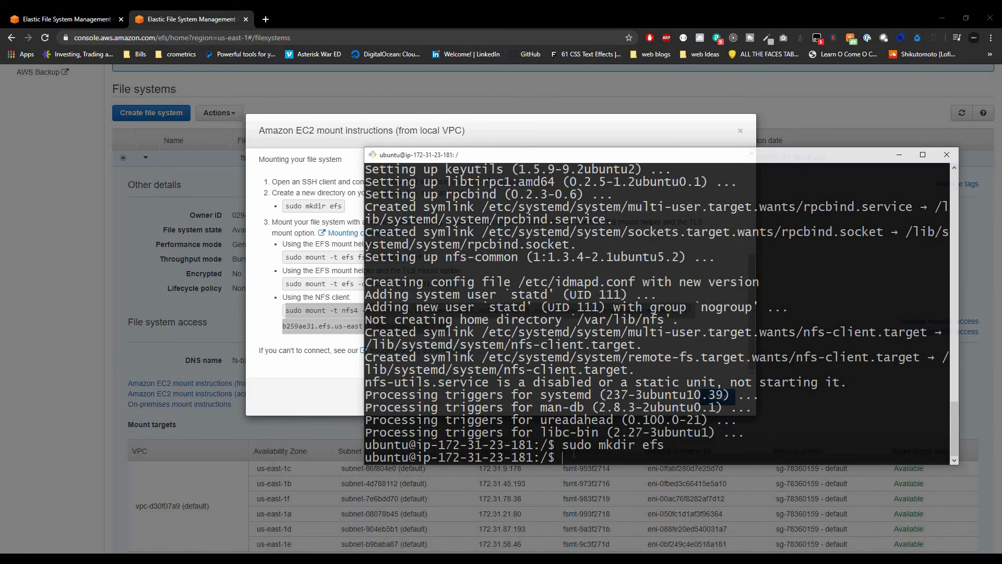
right_click(574, 453)
key("Return")
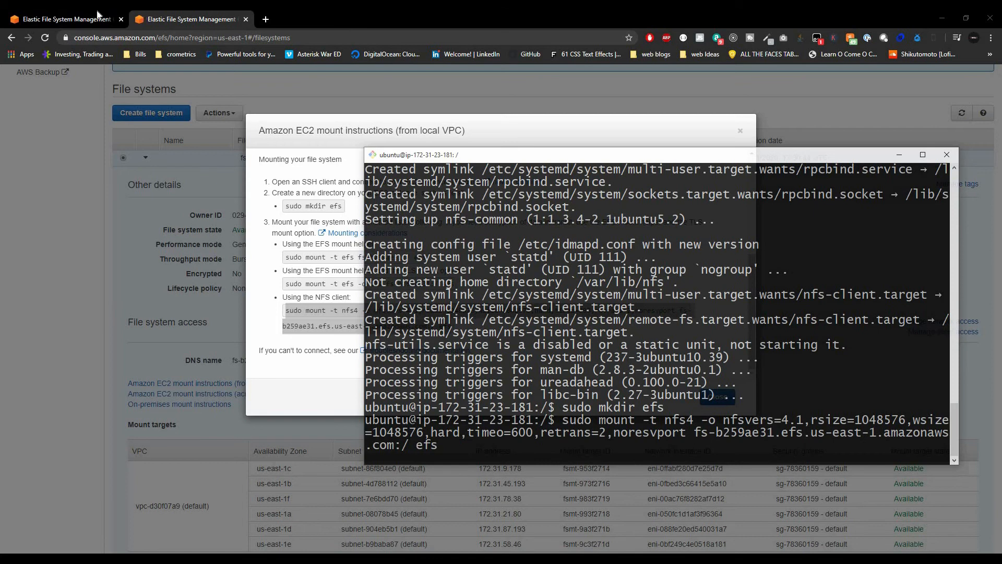
Step: Close the EC2 mount instructions and switch the first AWS console page to the EC2 instances list
left_click(163, 85)
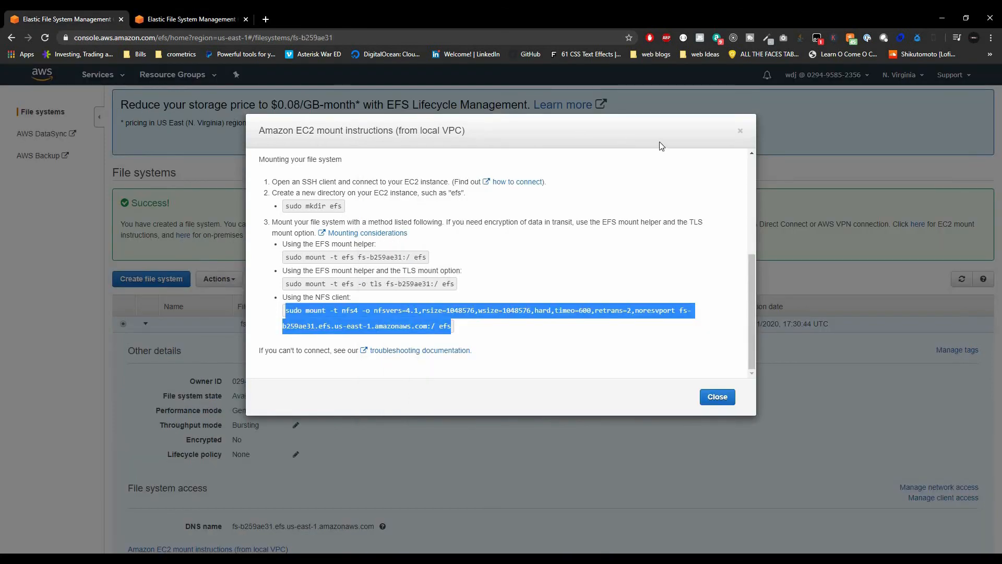
left_click(740, 132)
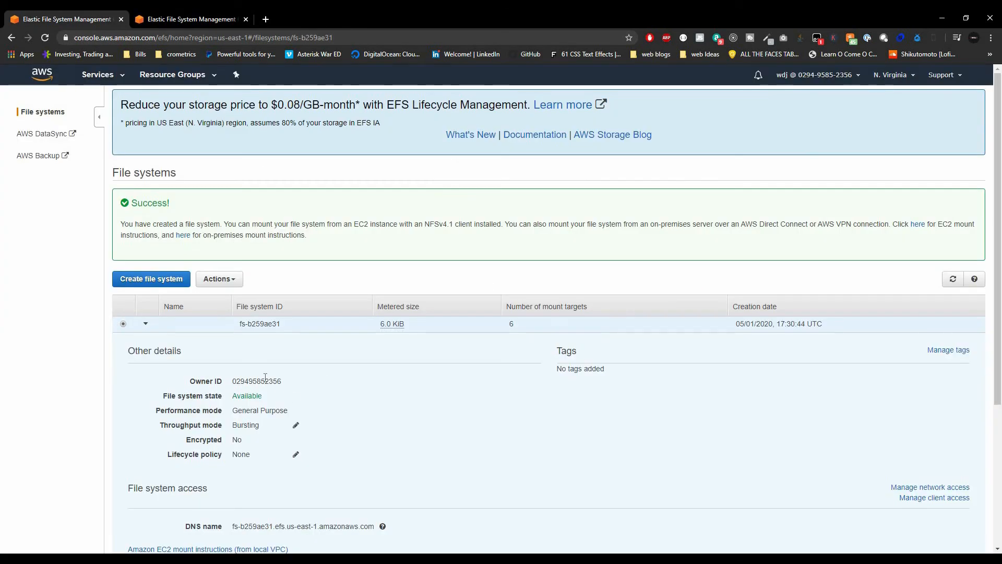
left_click(175, 16)
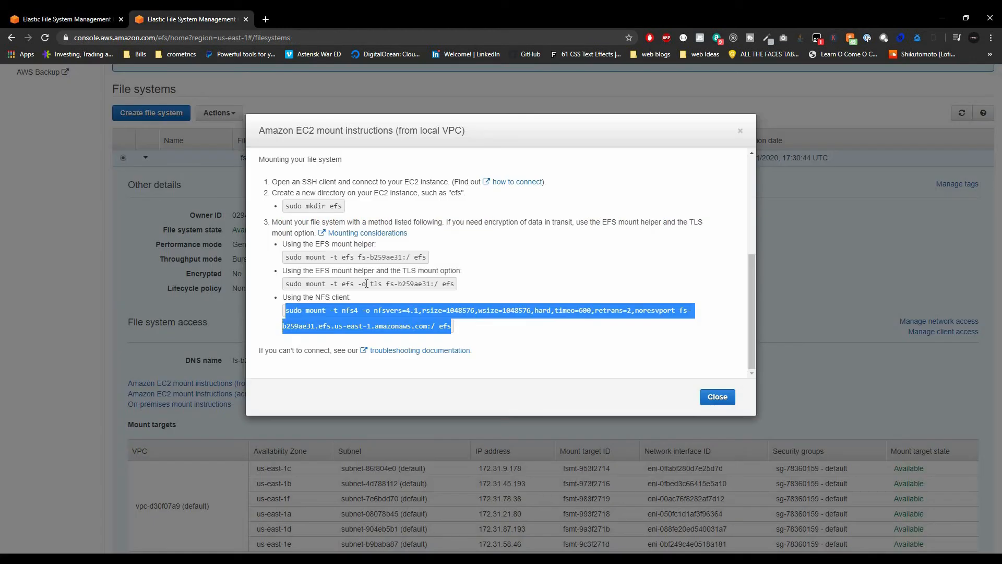
left_click(69, 17)
left_click(98, 76)
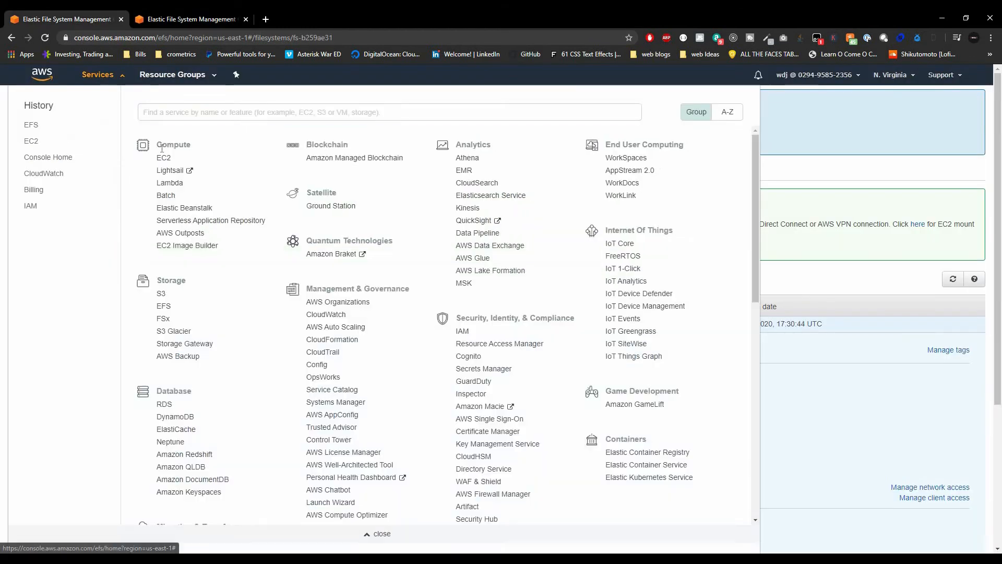
left_click(163, 158)
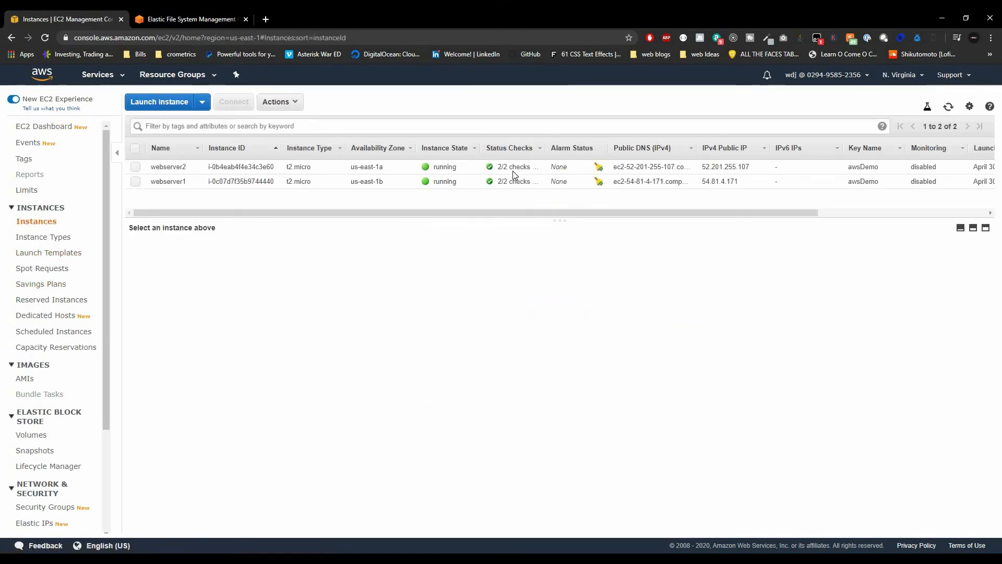
Step: Assign the default VPC security group to webserver2 alongside launch-wizard-1, and view the instance's inbound rules
left_click(513, 172)
left_click(275, 102)
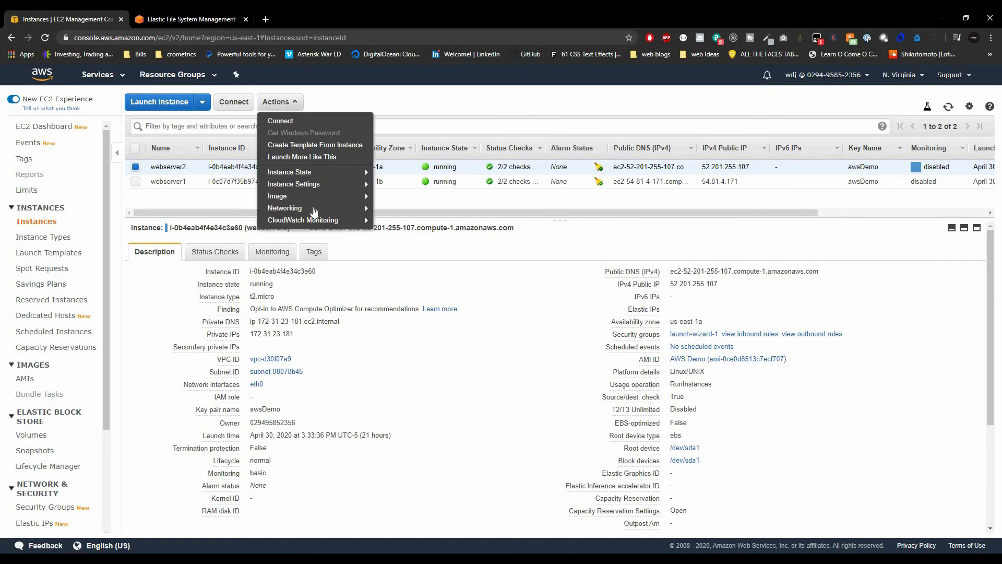
mouse_move(334, 208)
left_click(393, 209)
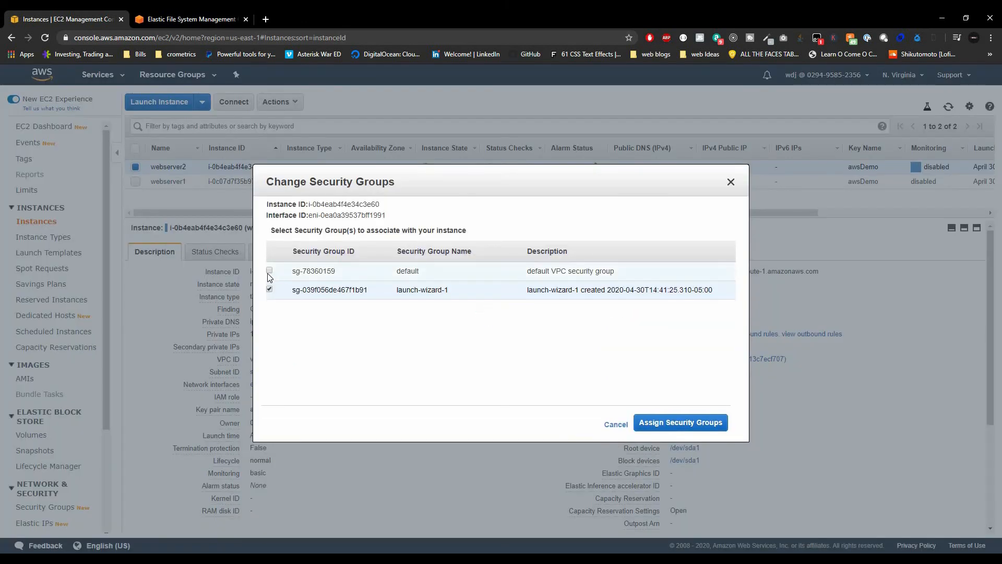
left_click(681, 422)
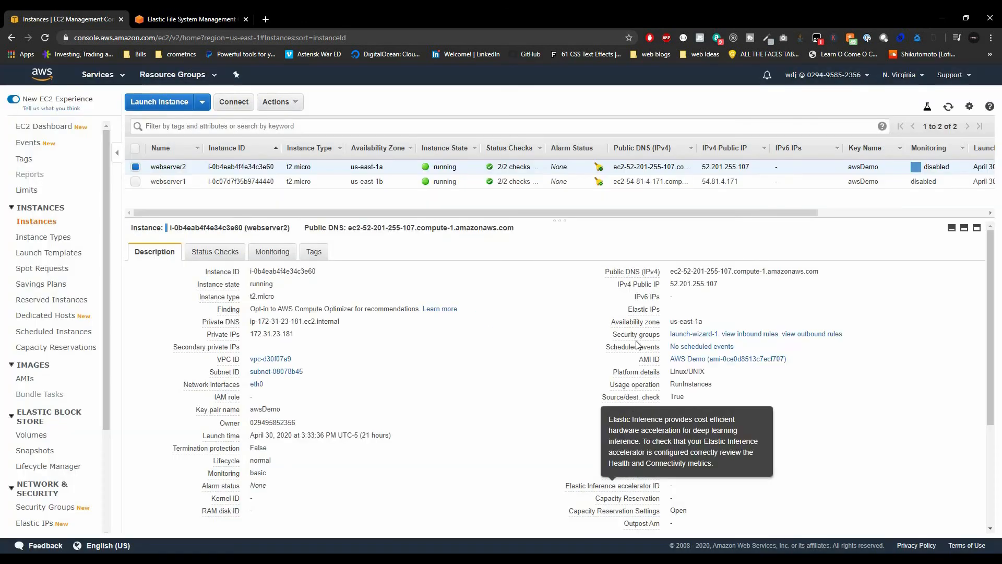
left_click(767, 335)
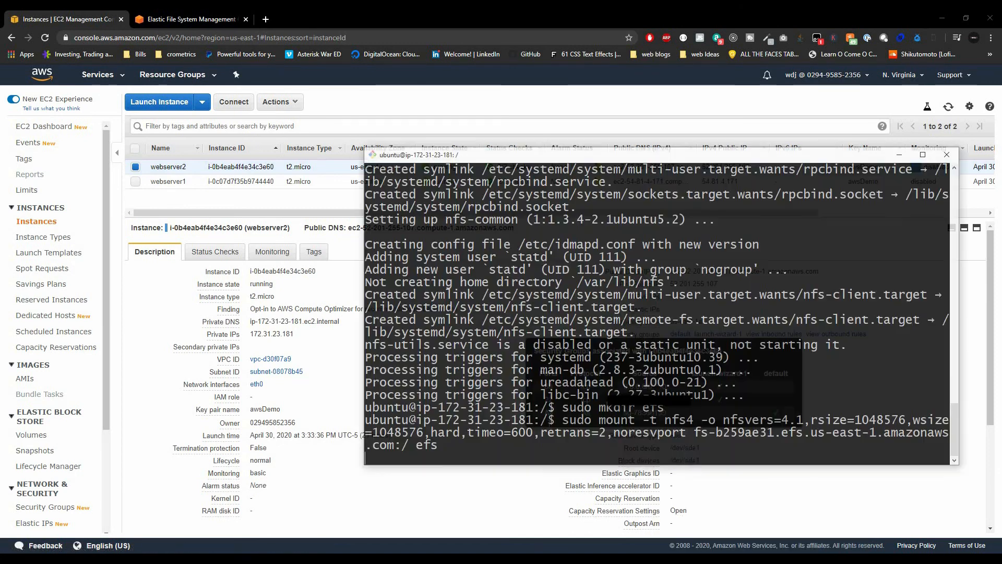
Step: Return to the webserver2 terminal and list the contents of the root directory with ls
key("alt+Tab")
key("Return")
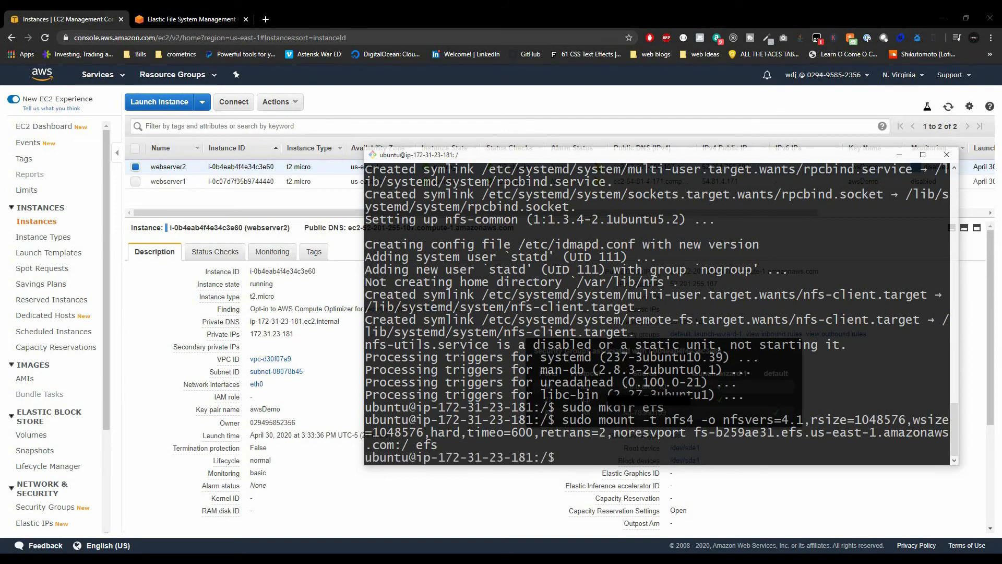
left_click(706, 492)
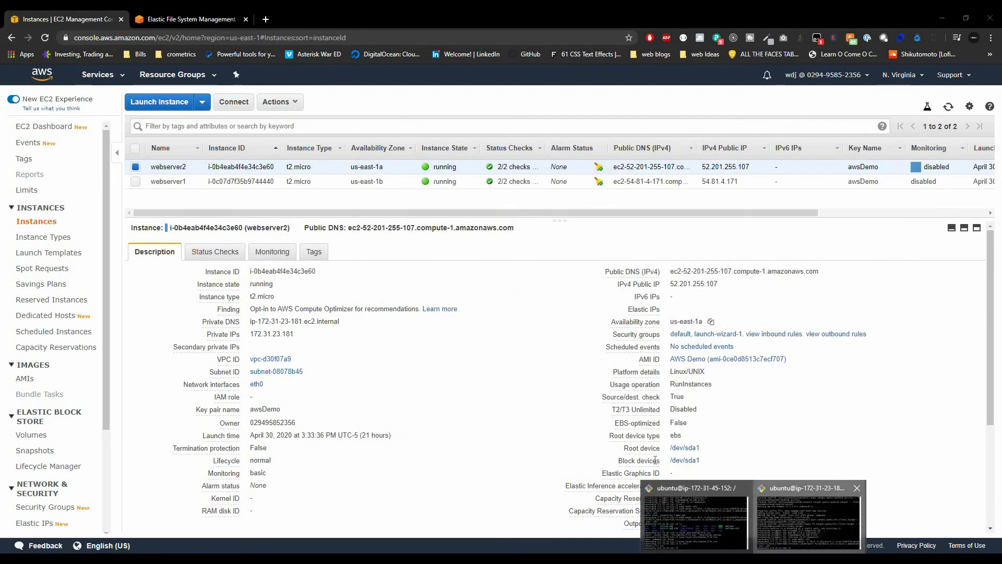
left_click(705, 516)
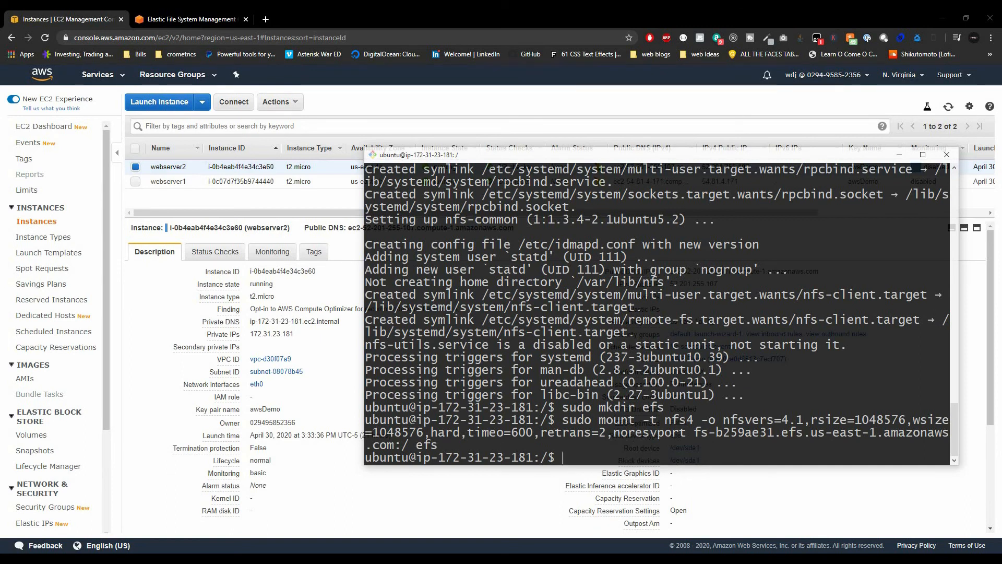
type("ls")
key("Return")
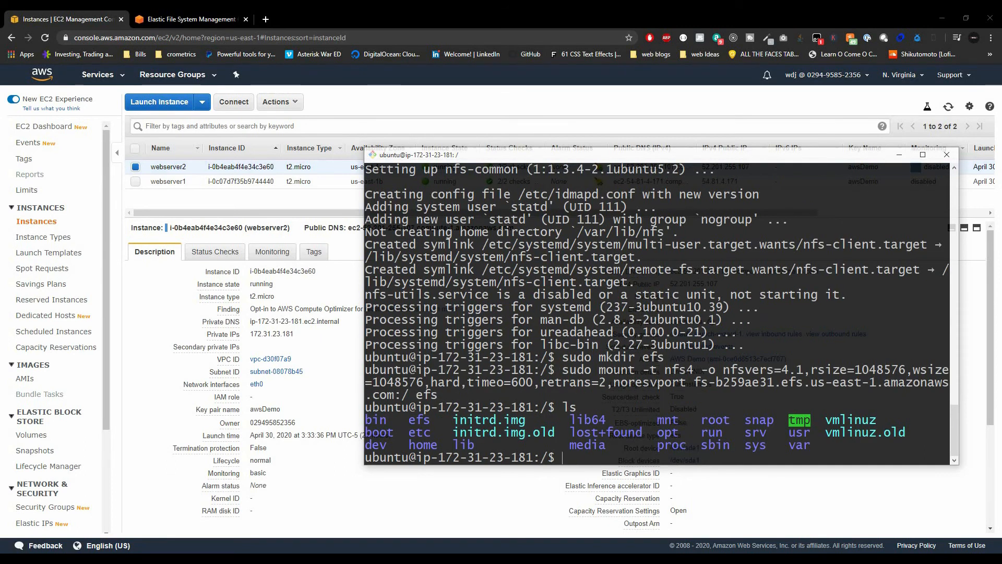
Step: Change into the efs directory on webserver2, list its files, and highlight shared_file.txt in the output
type("cd efs")
key("Return")
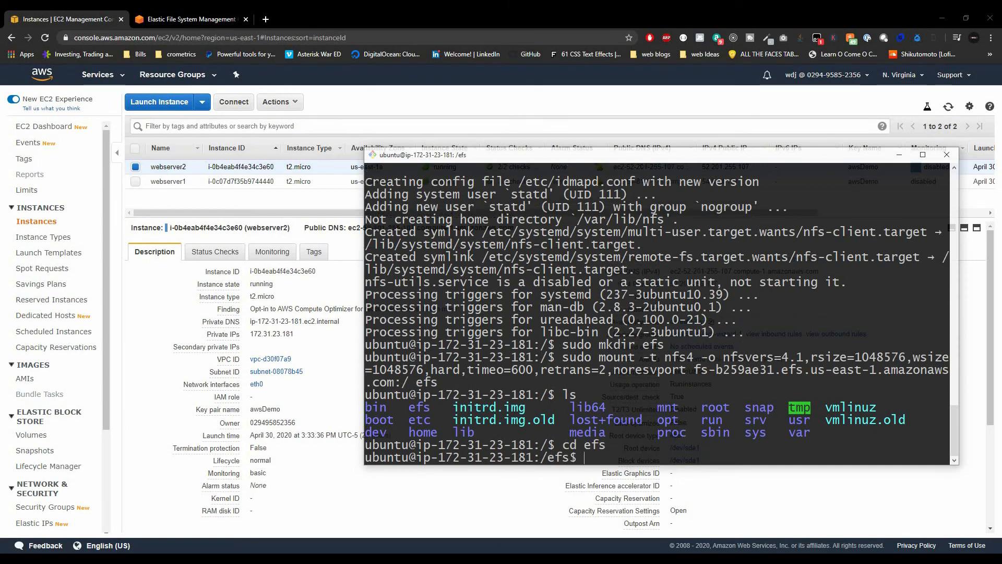
type("ls")
key("Return")
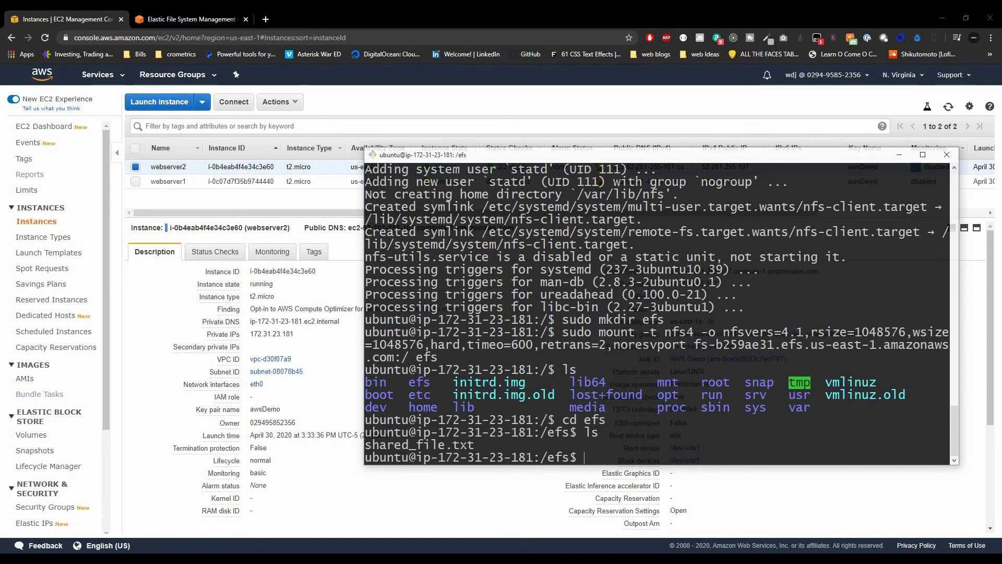
left_click_drag(366, 445, 466, 445)
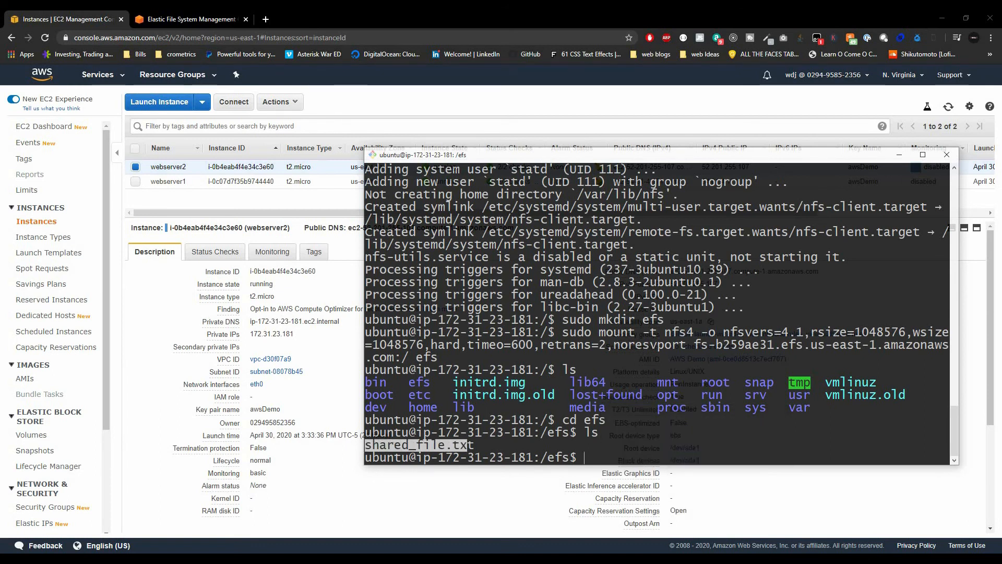
Step: Bring up the webserver1 terminal and arrange both server terminals so their latest output can be compared
left_click(750, 558)
left_click(712, 519)
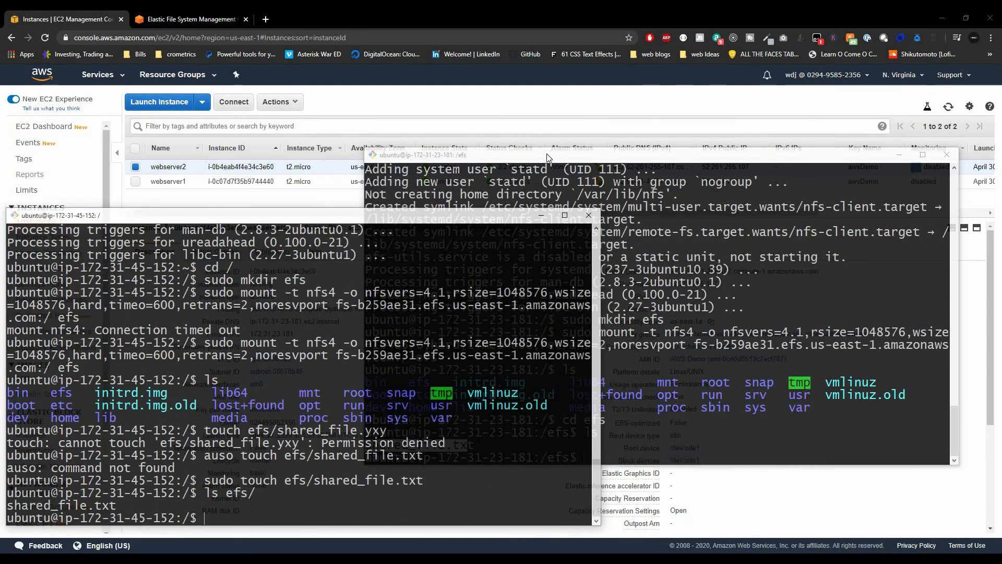
left_click_drag(547, 153, 673, 217)
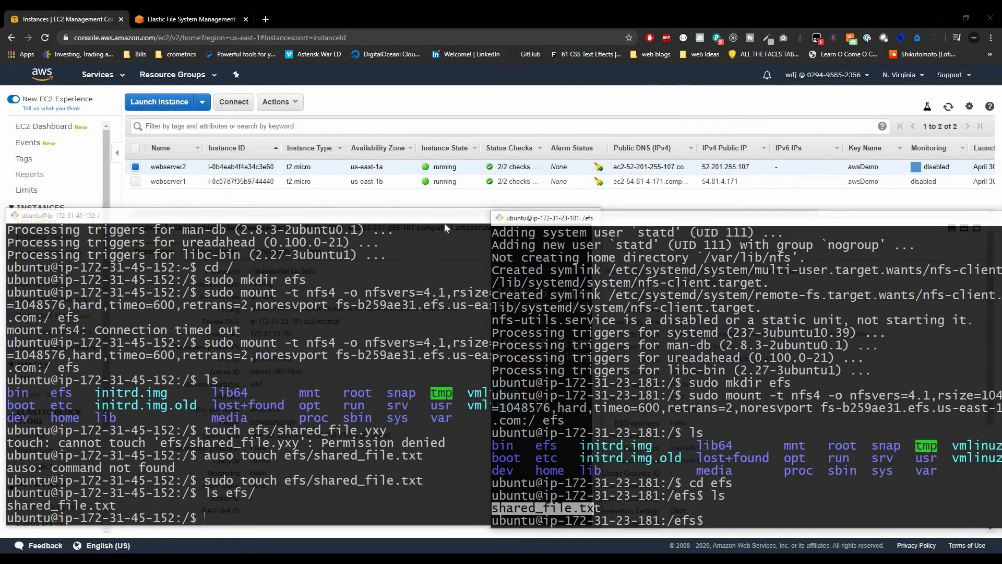
left_click_drag(444, 224, 603, 234)
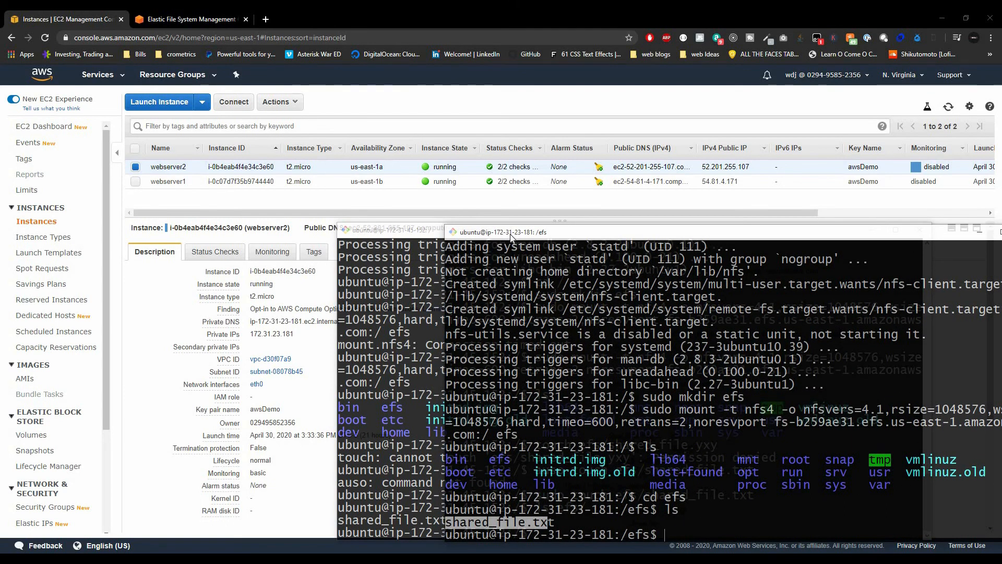
left_click(399, 234)
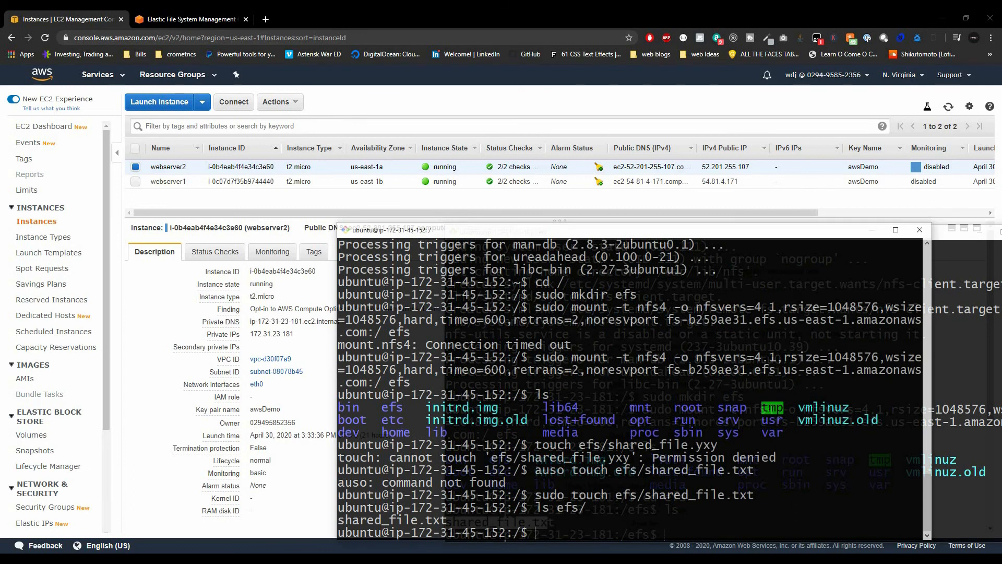
left_click_drag(399, 230, 145, 121)
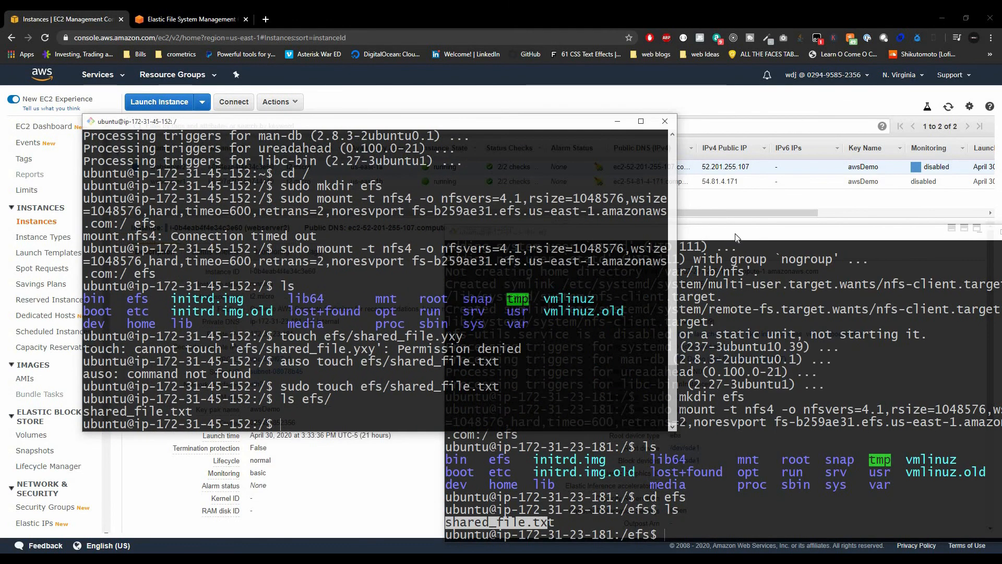
left_click_drag(736, 234, 586, 121)
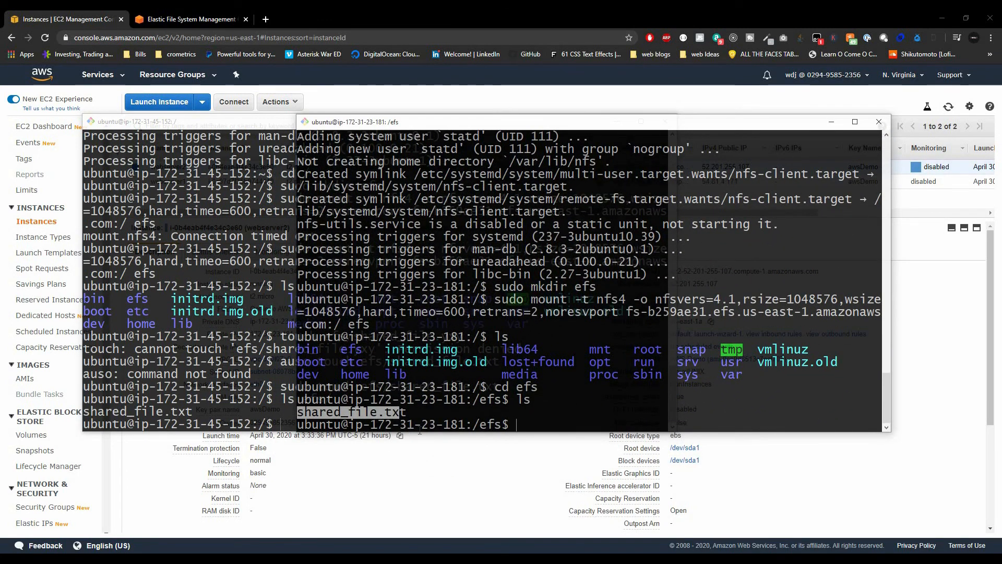
left_click(370, 411)
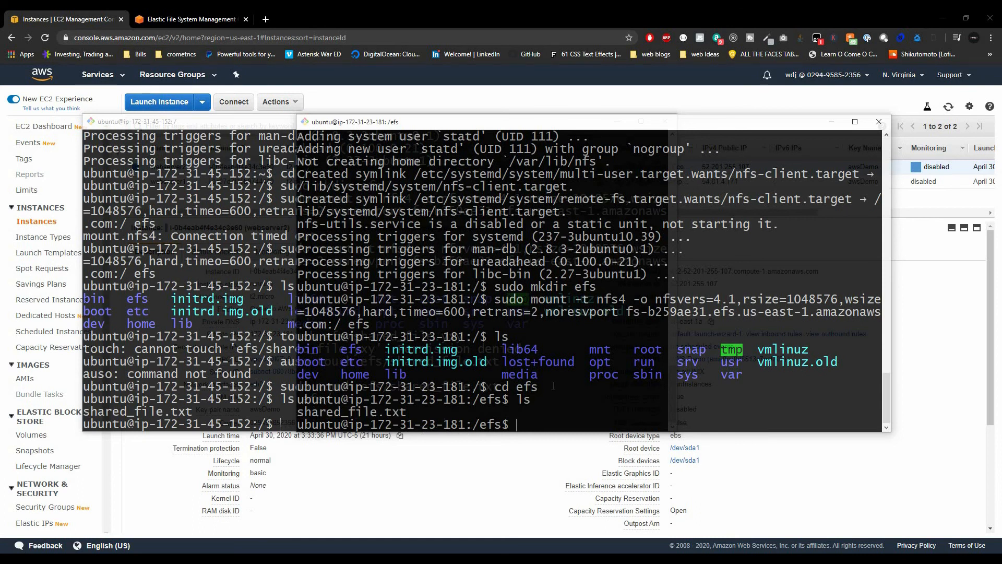
left_click_drag(481, 123, 694, 151)
Step: Change into the efs directory in the webserver1 terminal and list its files
left_click(281, 423)
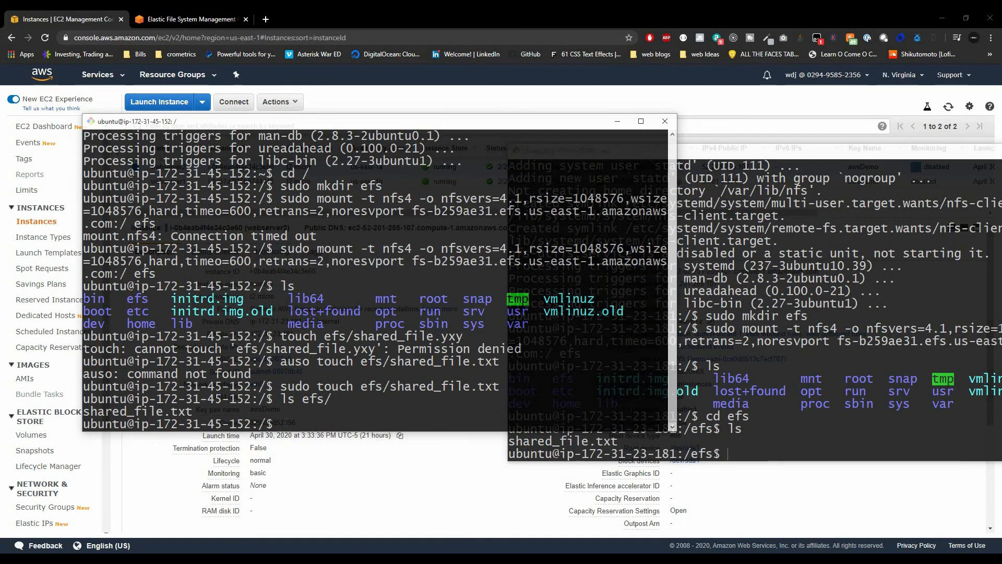
type("cd efs")
key("Return")
type("ls")
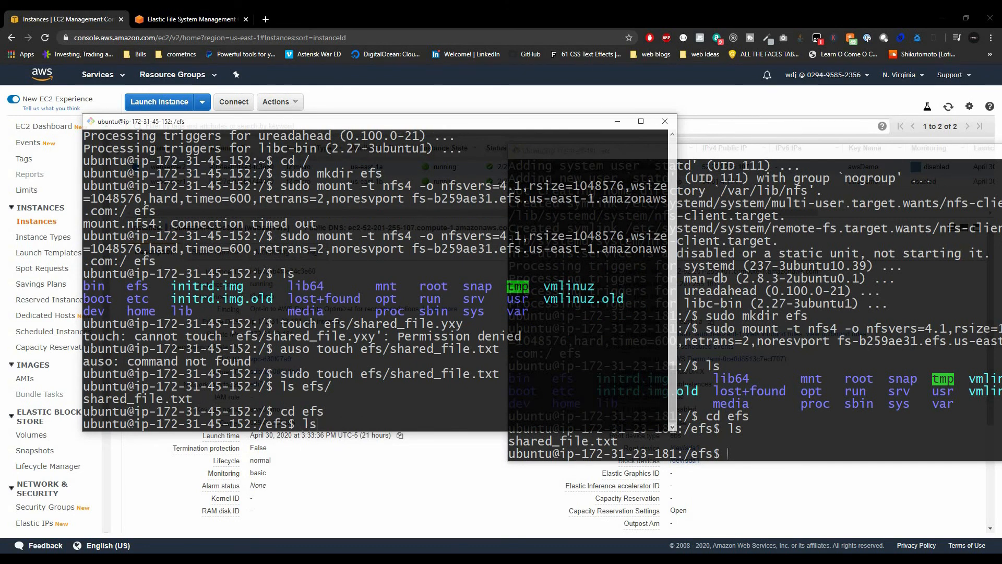
key("Return")
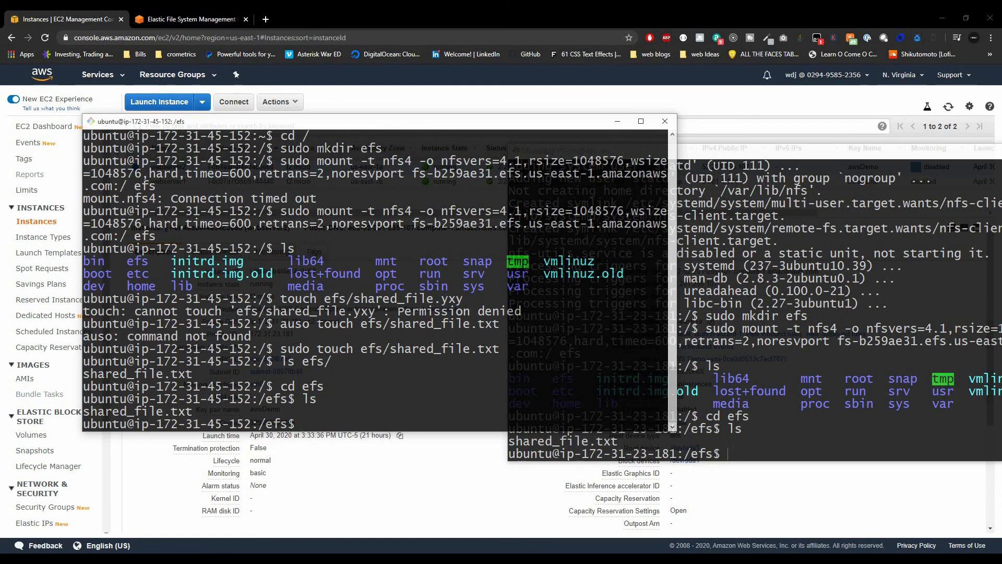
Step: Bring the webserver2 terminal to the front and move it fully into view, overlapping the webserver1 terminal
left_click(733, 445)
left_click_drag(583, 151, 428, 124)
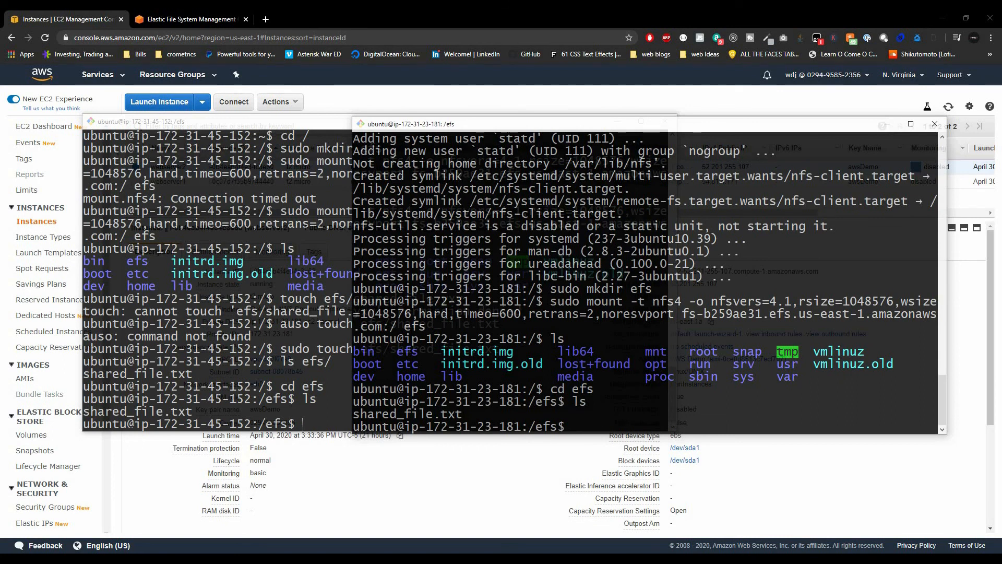
Step: Try to edit shared_file.txt in Vim on webserver2 without sudo, and quit with the changes discarded
type("vim shared_file.txt")
key("Return")
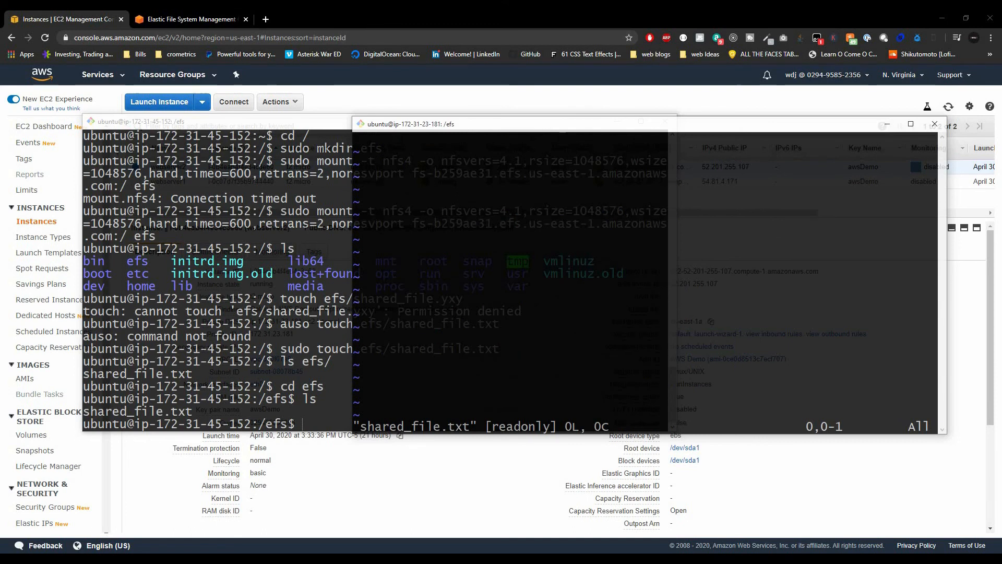
key("i")
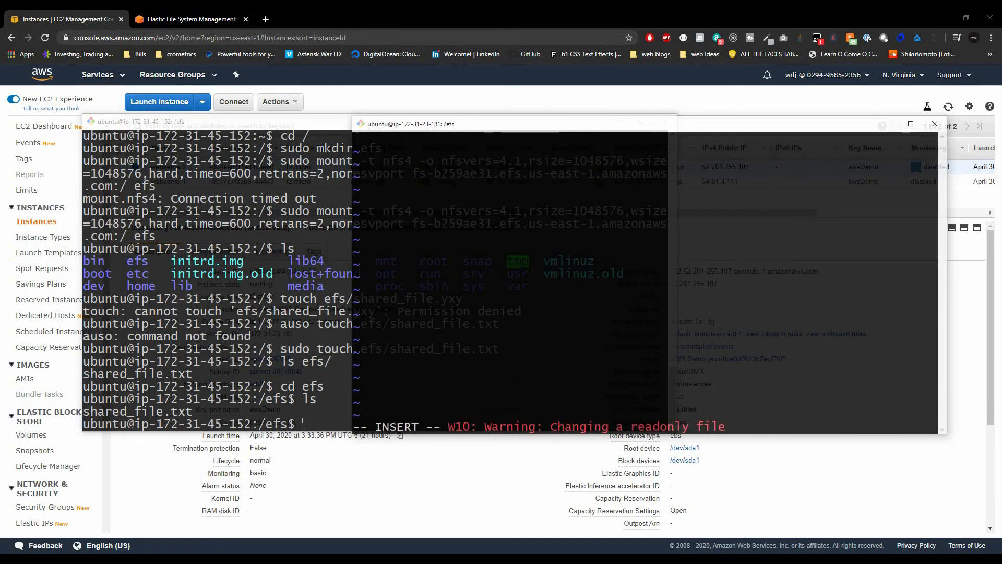
key("Return")
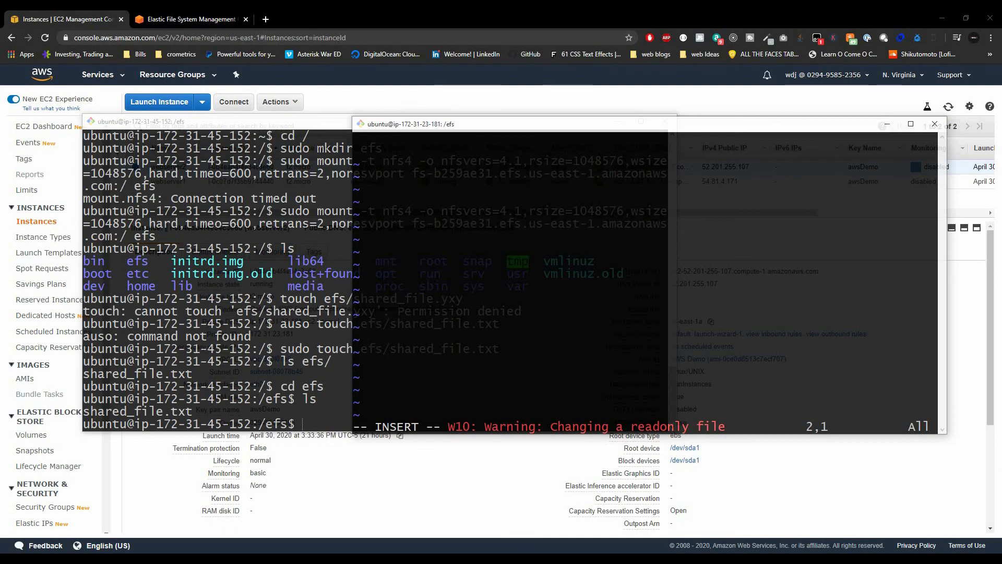
key("Escape")
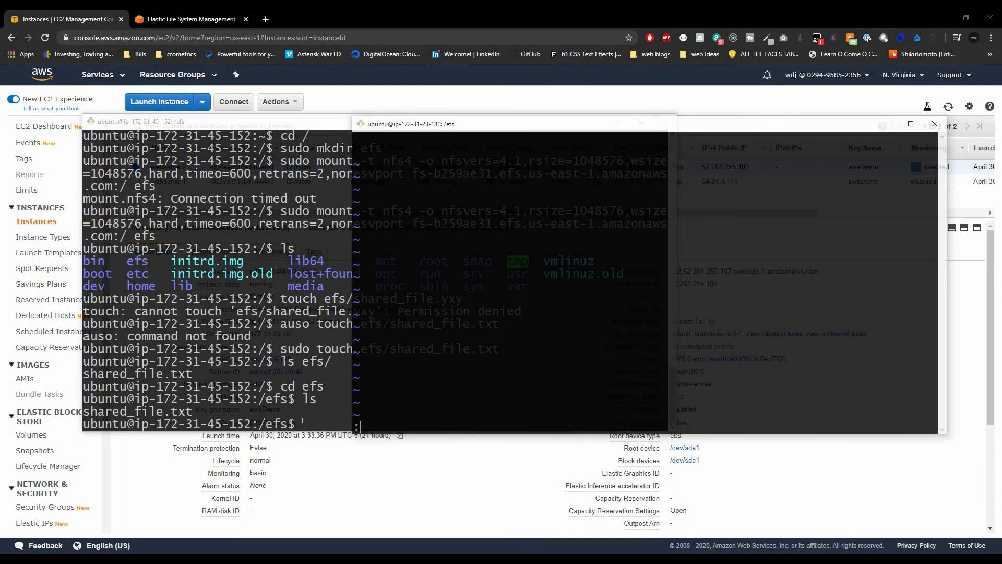
type(":q")
key("Return")
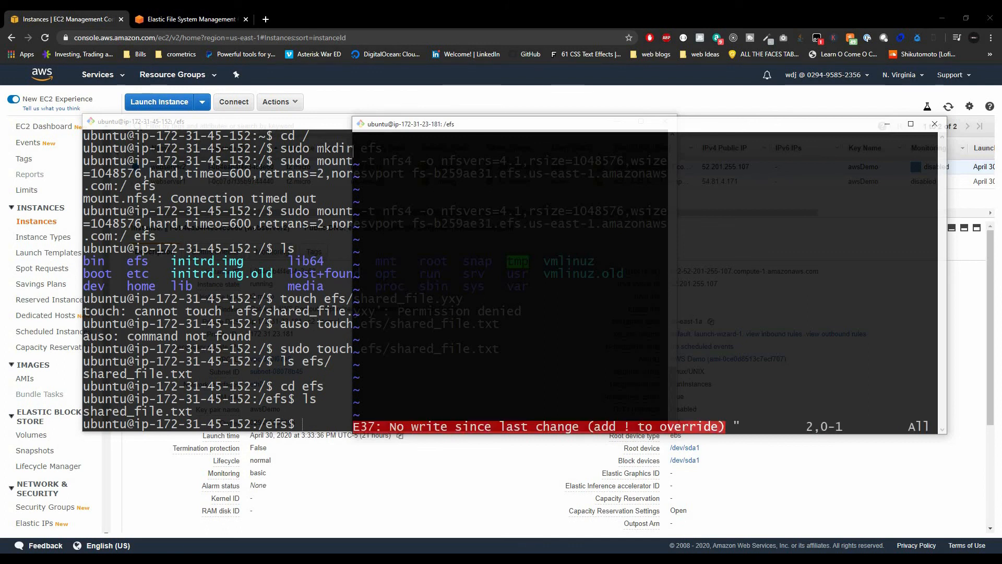
key("Escape")
key("Up")
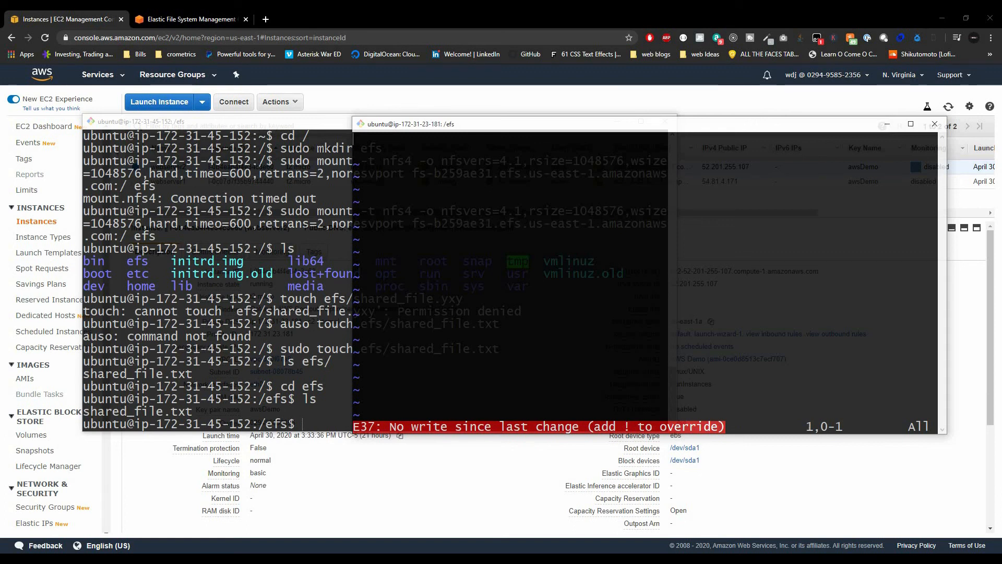
type(":")
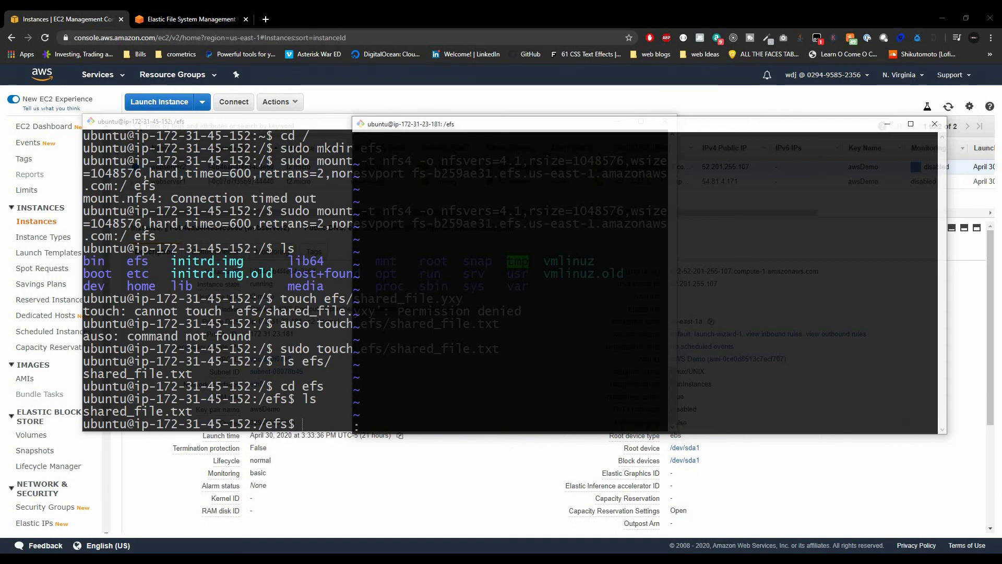
type("wq")
key("Return")
type(":")
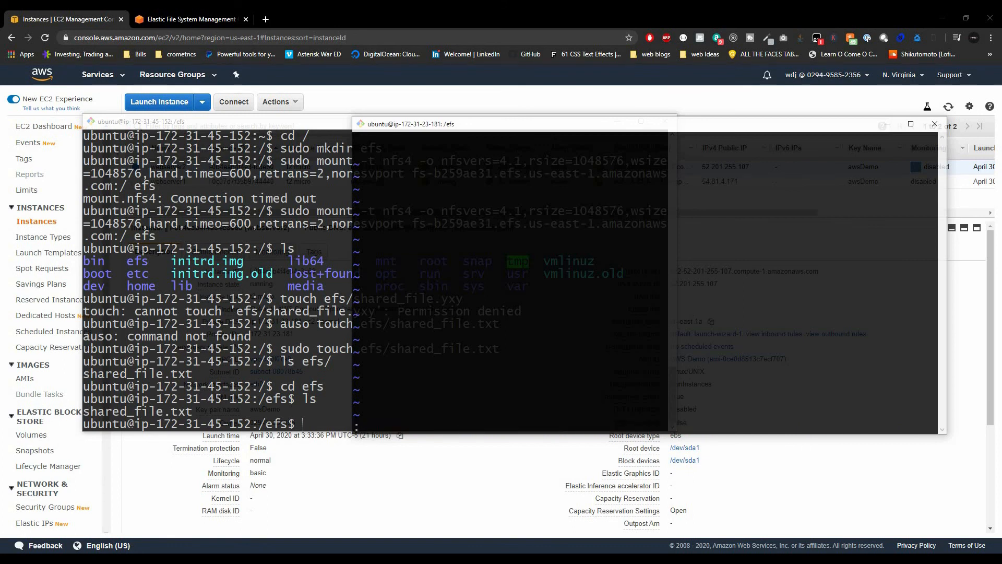
type("q!")
key("Return")
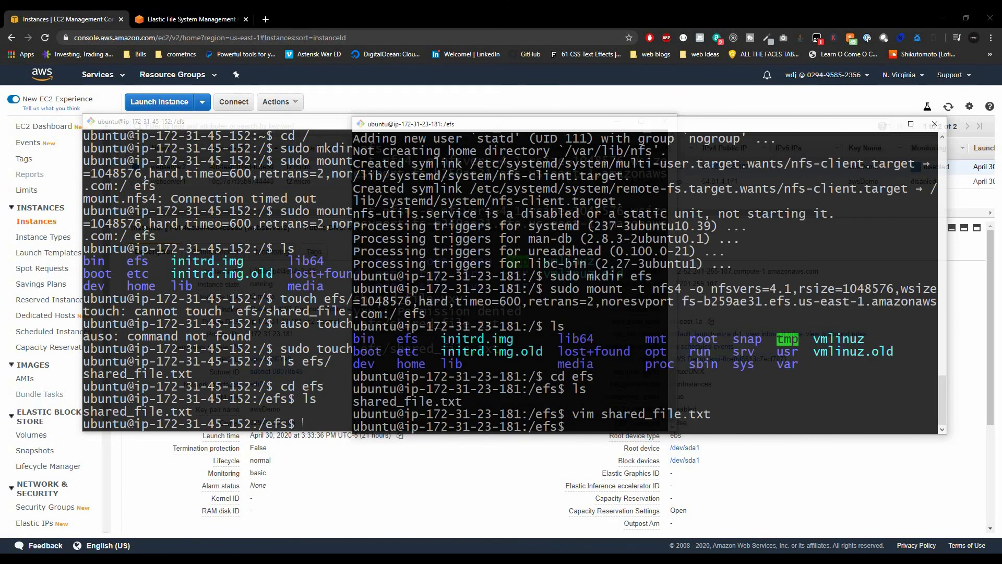
Step: Rerun the last command with sudo to open shared_file.txt in Vim on webserver2
type("s")
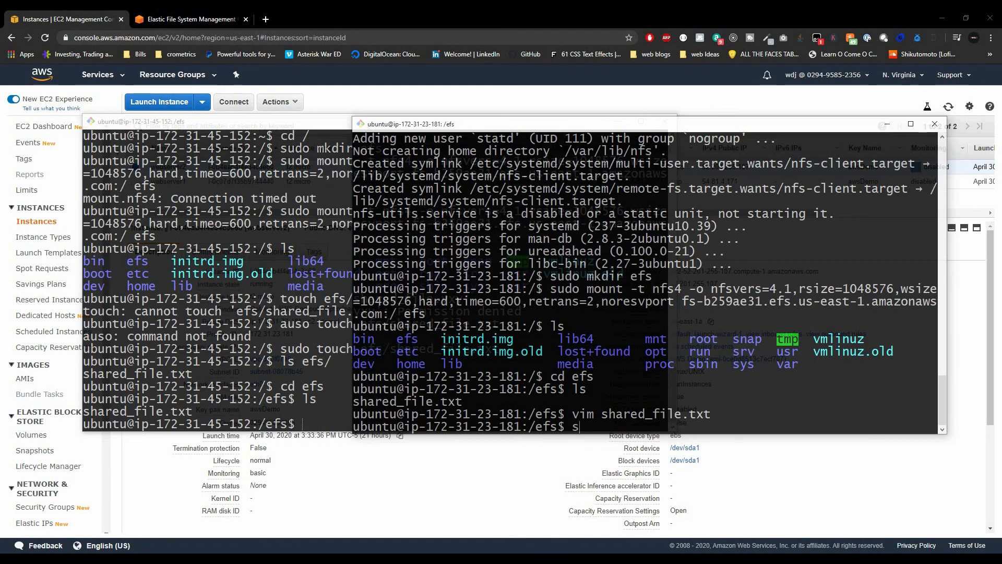
type("udo !!")
key("Return")
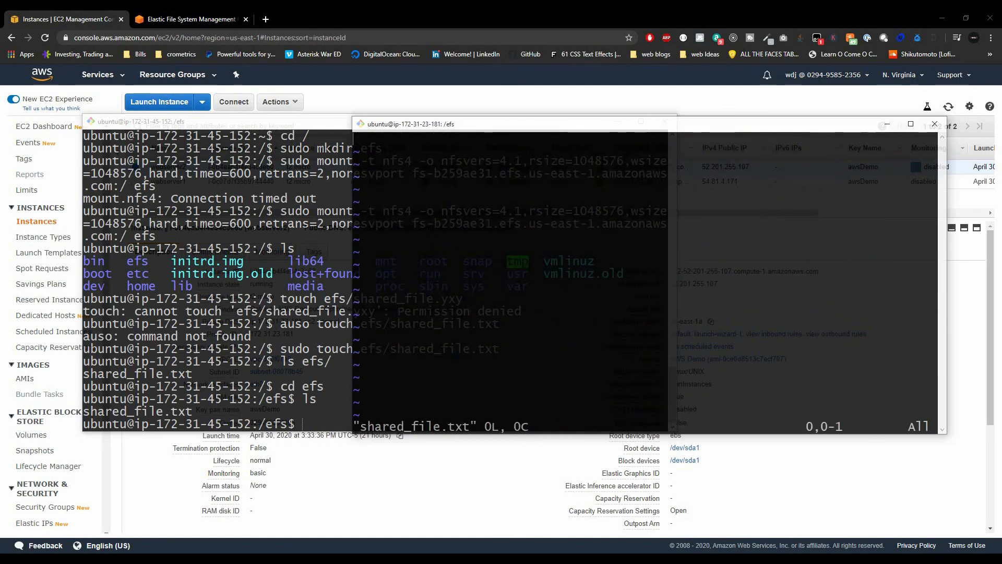
Step: Write the line "writing on my seconde server instance" in shared_file.txt, save the file and quit Vim
key("i")
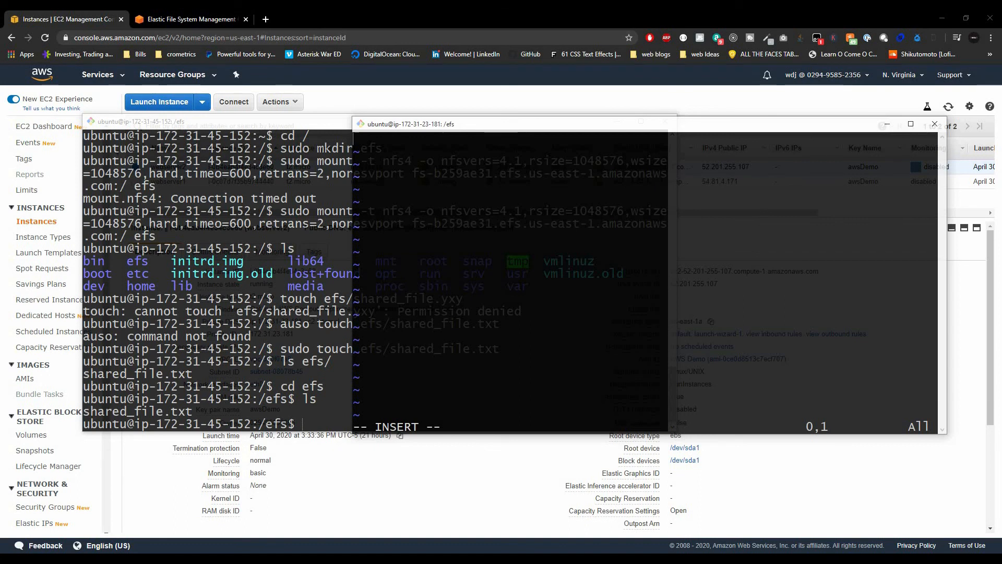
type("writing ")
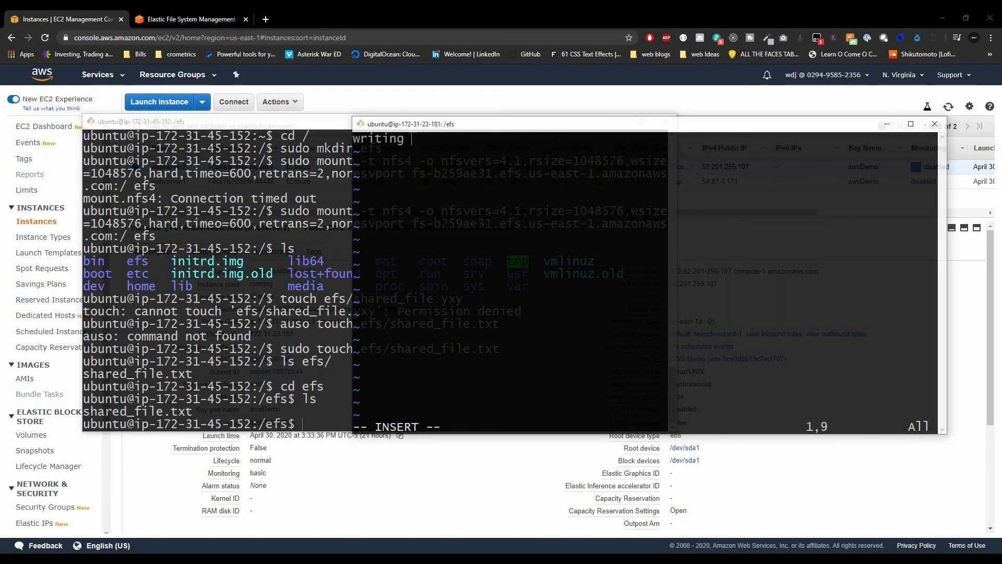
type("on my seconde se")
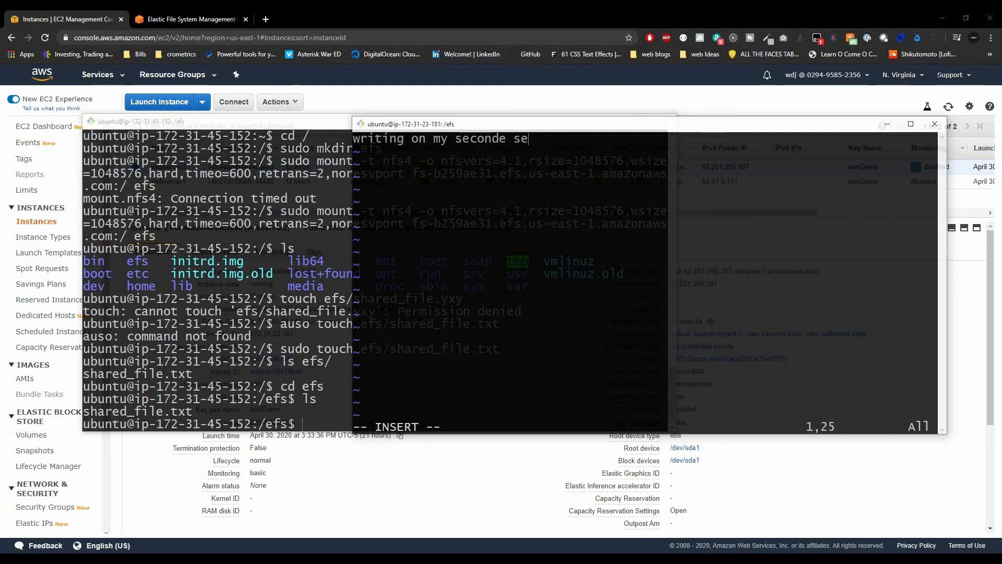
type("rver inc")
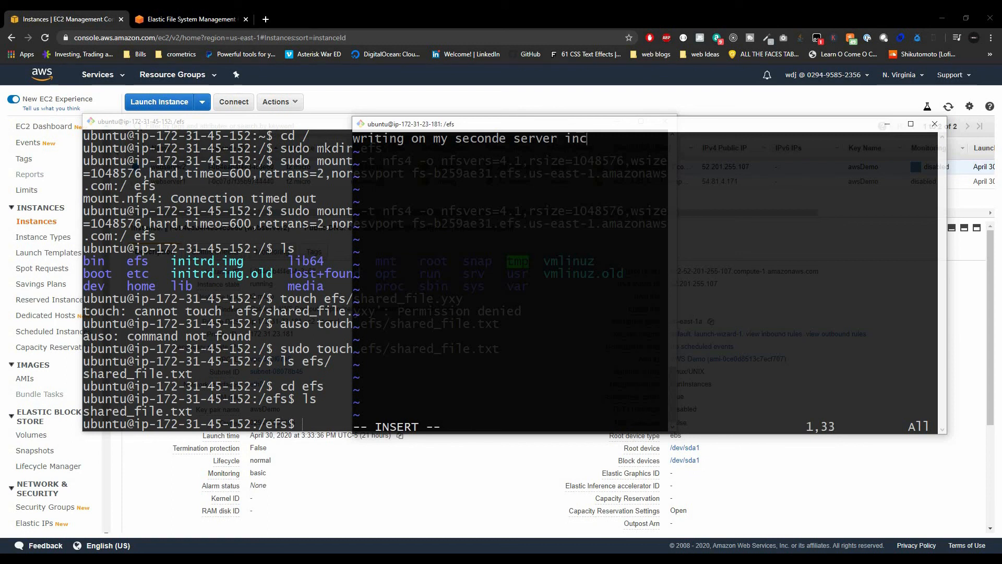
key("BackSpace")
type("stan")
type("cve")
key("BackSpace")
key("BackSpace")
type("e")
key("Escape")
type(":")
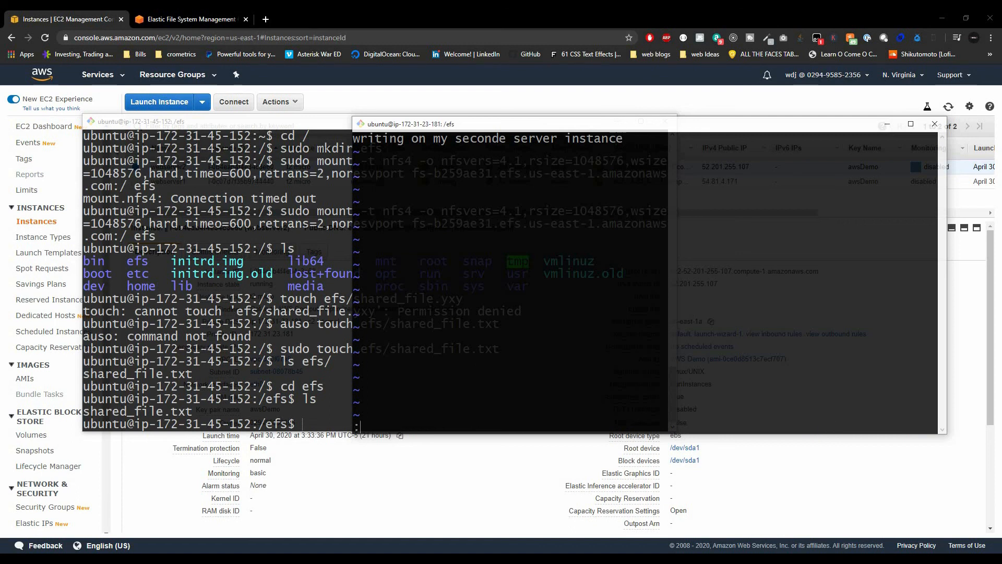
type("wq")
key("Return")
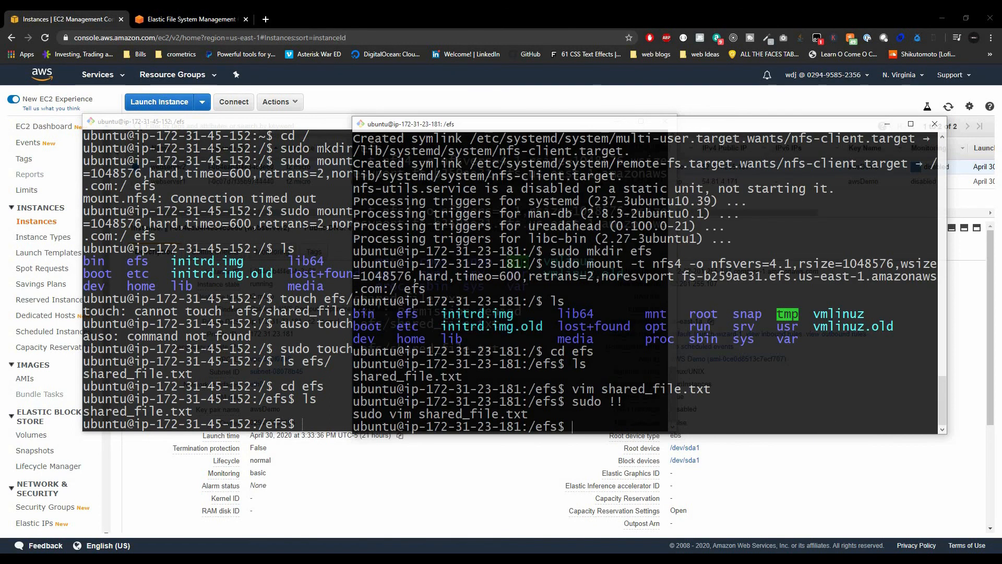
Step: Print the contents of shared_file.txt with cat on webserver2 and highlight part of the output line
type("cat shared_file.txt")
key("Return")
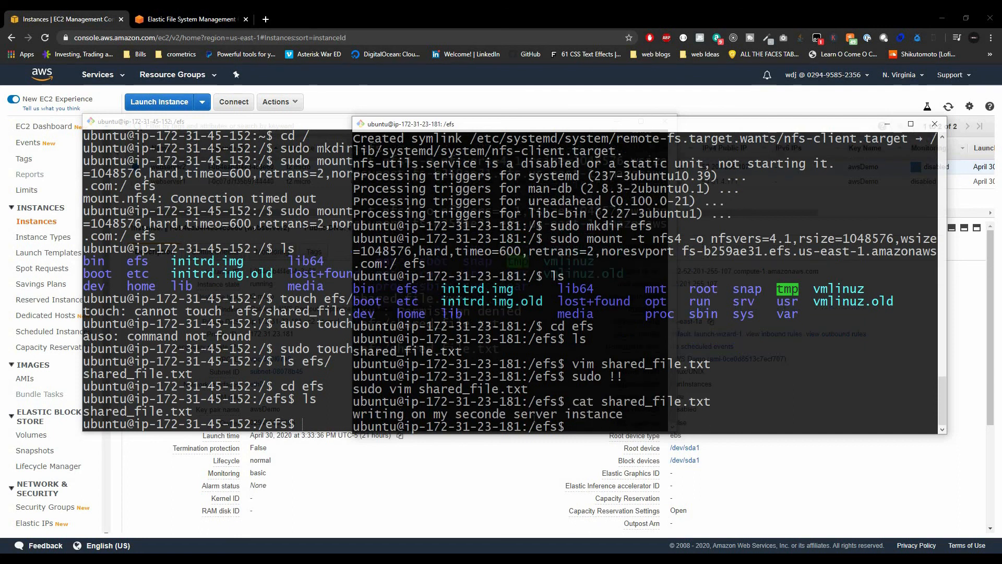
left_click_drag(412, 414, 584, 414)
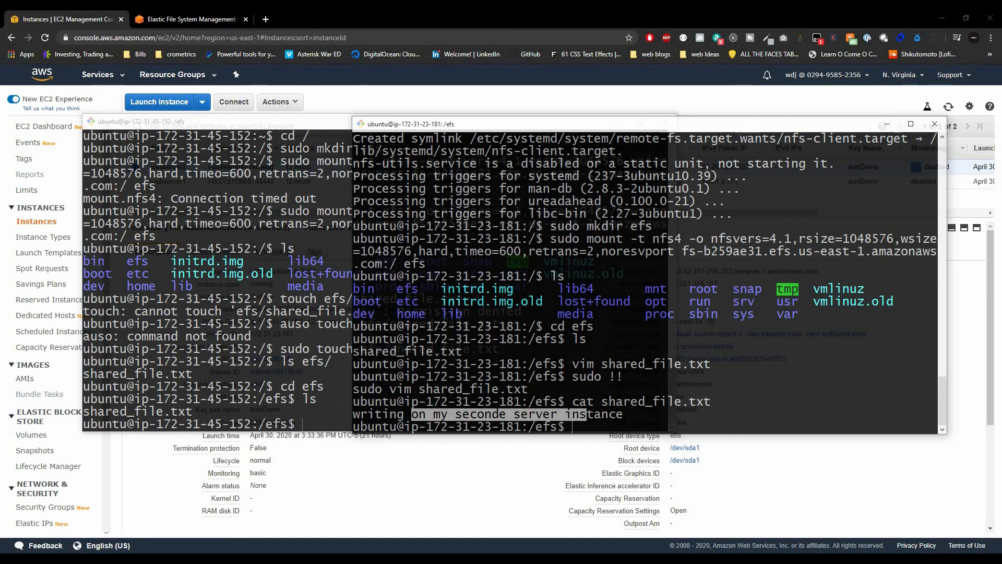
Step: Switch to the webserver1 terminal, print shared_file.txt with cat, and highlight its text in the output
left_click_drag(344, 400, 334, 412)
left_click(322, 423)
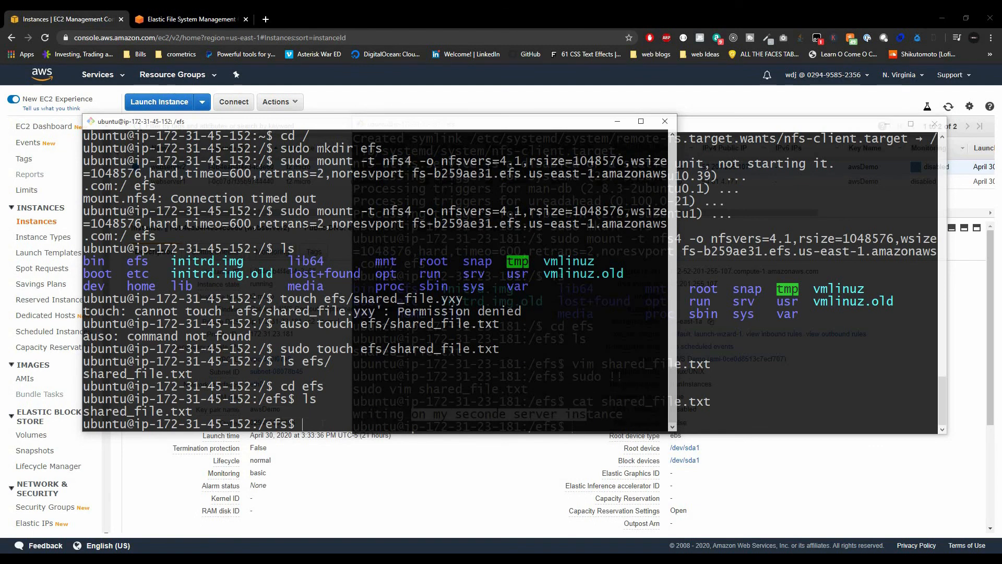
type("cat shared_file.txt")
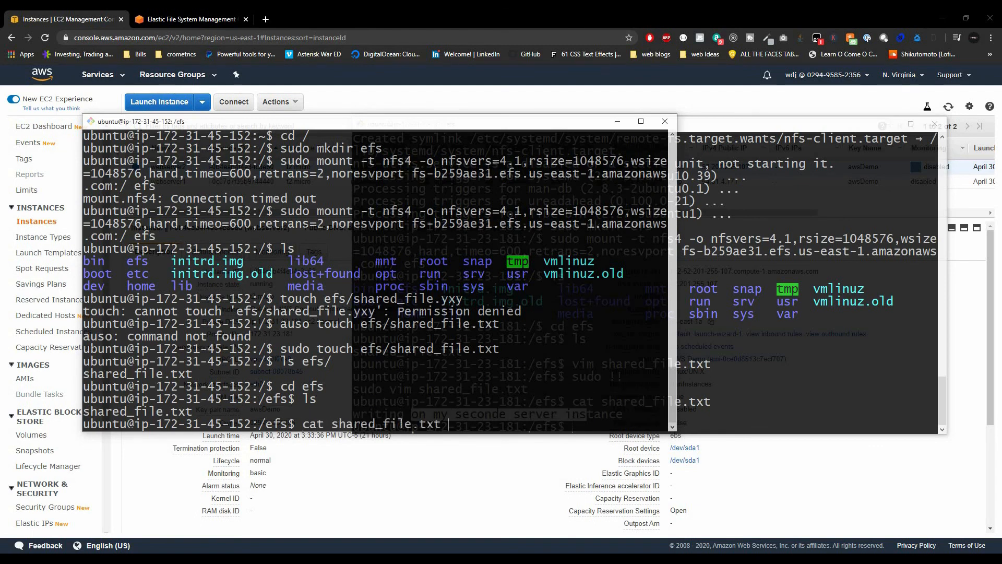
key("Return")
left_click_drag(84, 412, 346, 411)
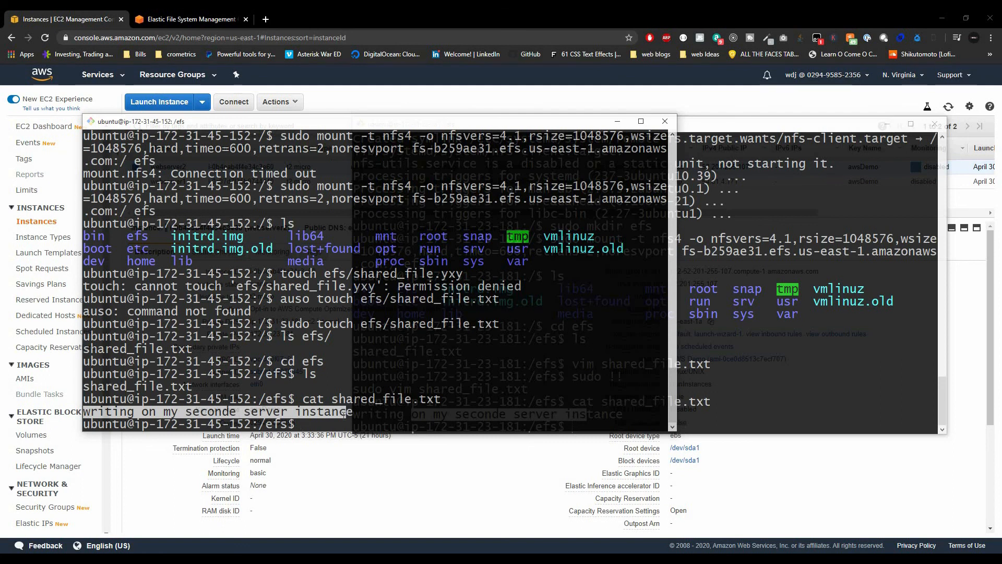
left_click(38, 278)
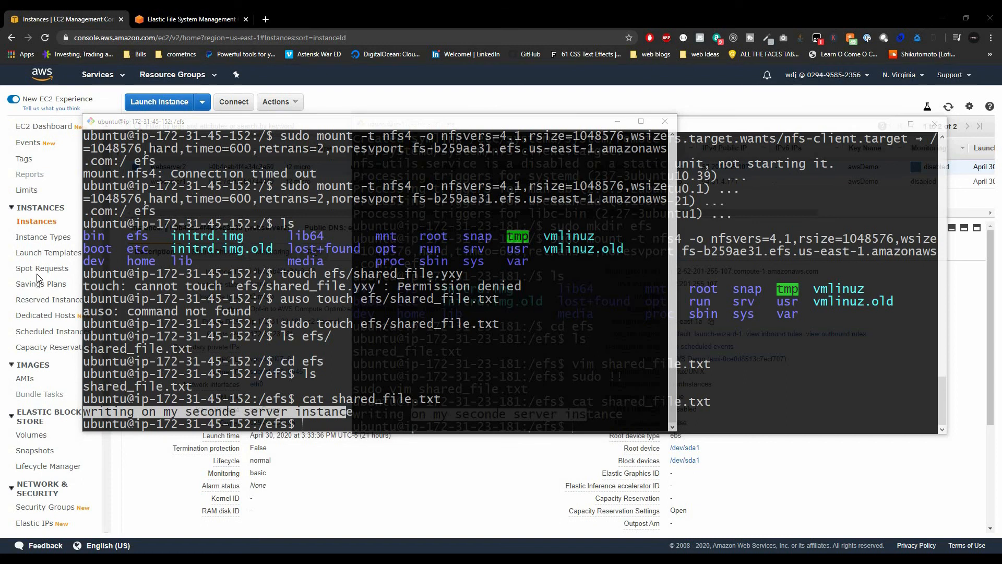